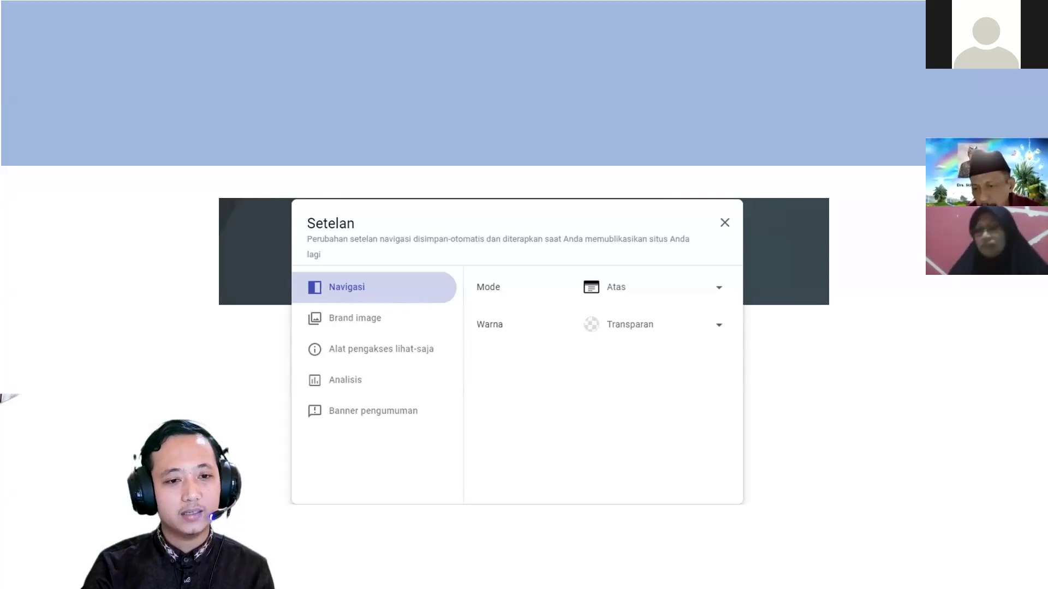
{"action": "left_click", "coordinate": [355, 318]}
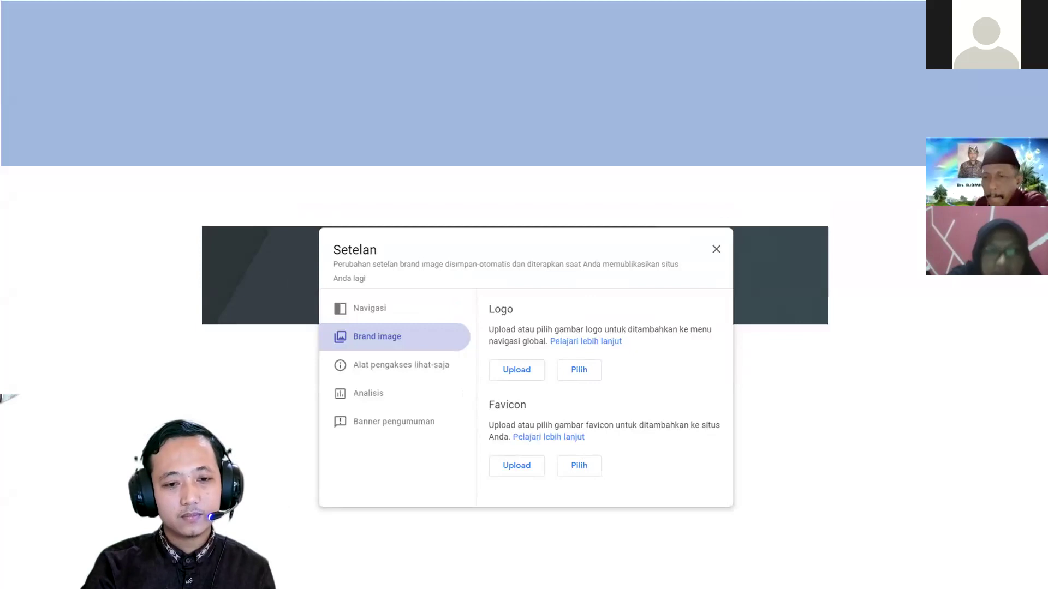
{"action": "left_click", "coordinate": [394, 421]}
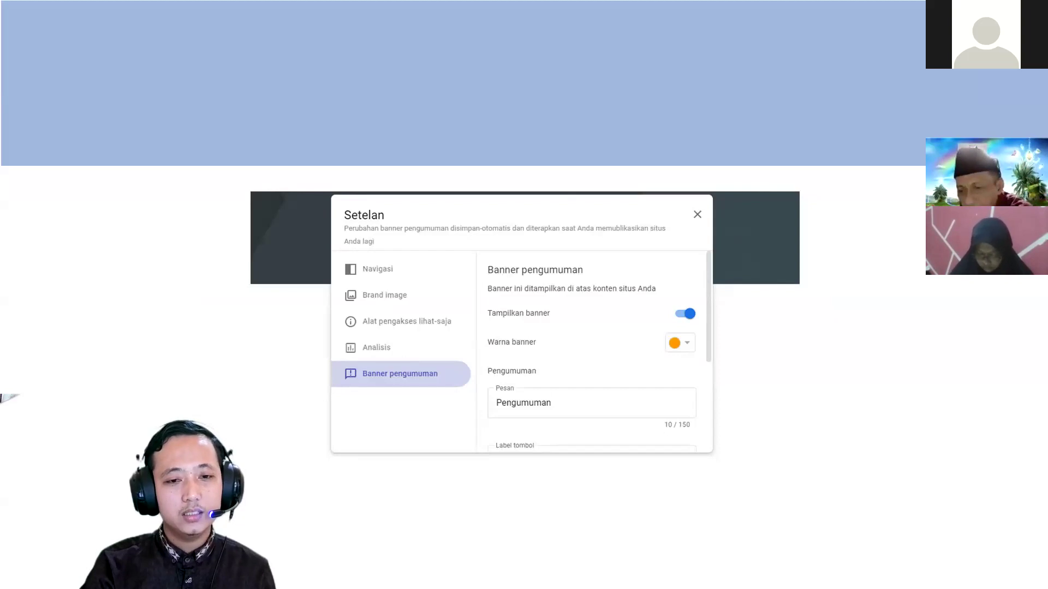
{"action": "key", "text": "Right"}
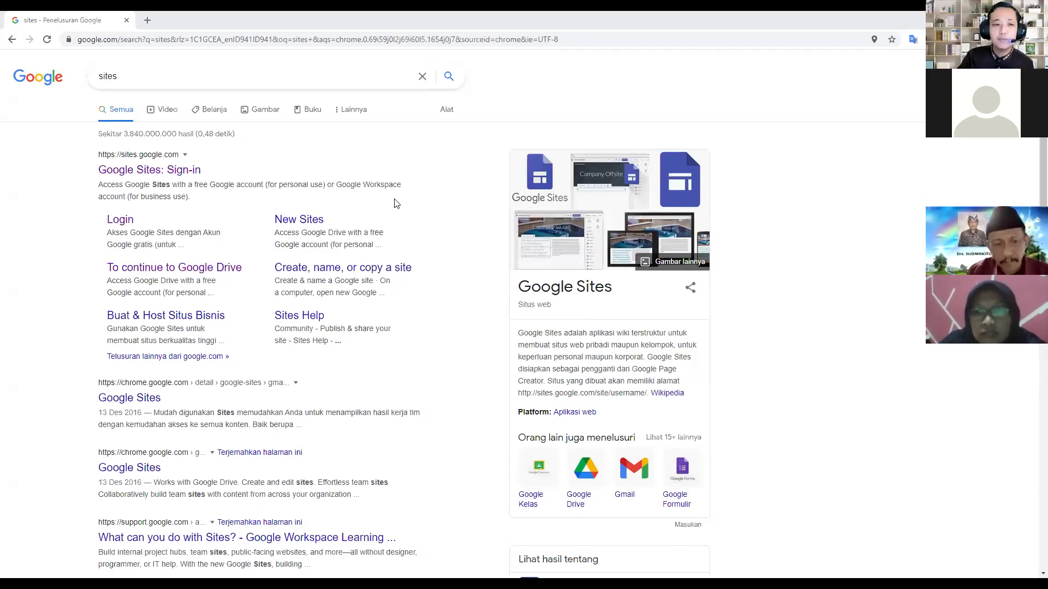
- Replace the search results with a fresh browser tab and go to drive.google.com/drive/
{"action": "double_click", "coordinate": [147, 80]}
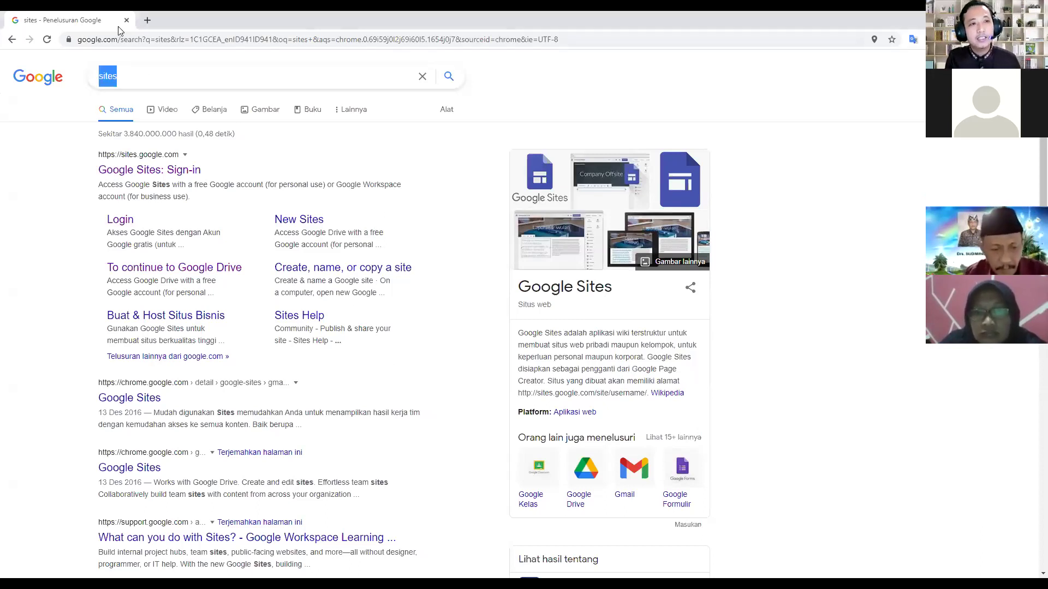
{"action": "left_click", "coordinate": [146, 20]}
{"action": "left_click", "coordinate": [126, 21]}
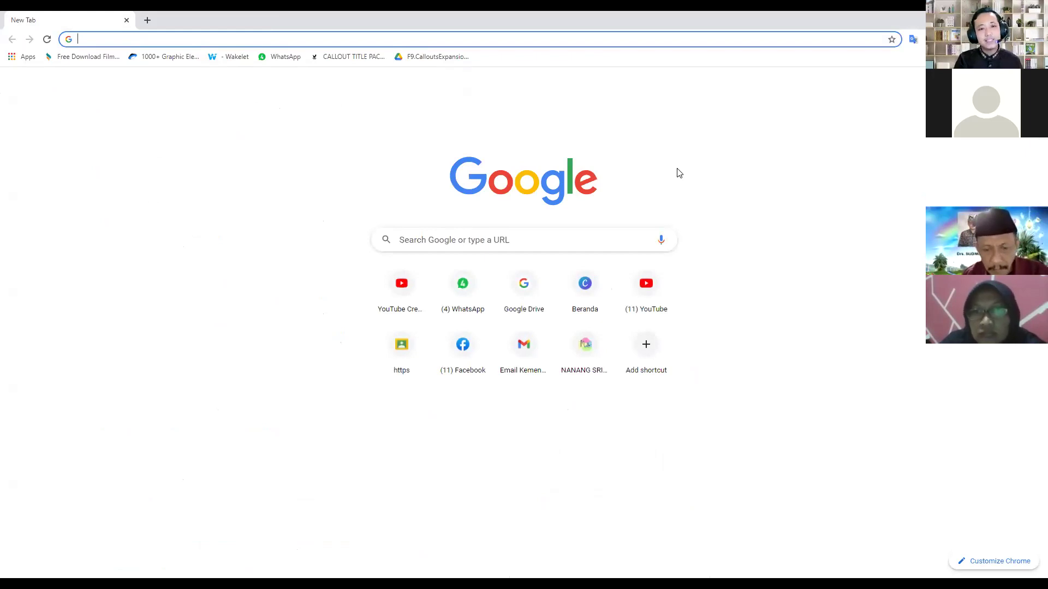
{"action": "type", "text": "dr"}
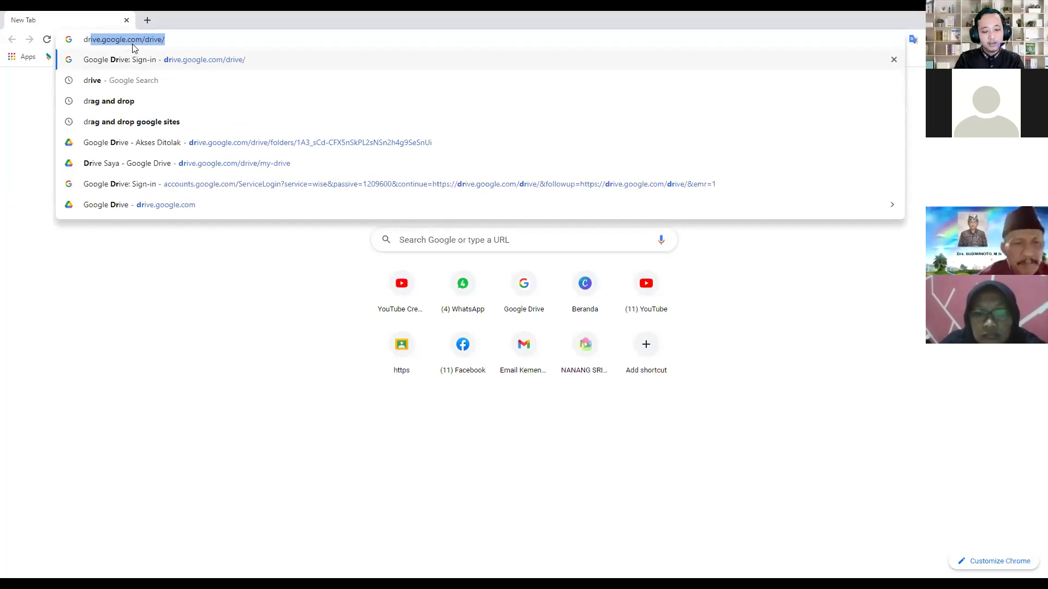
{"action": "key", "text": "Return"}
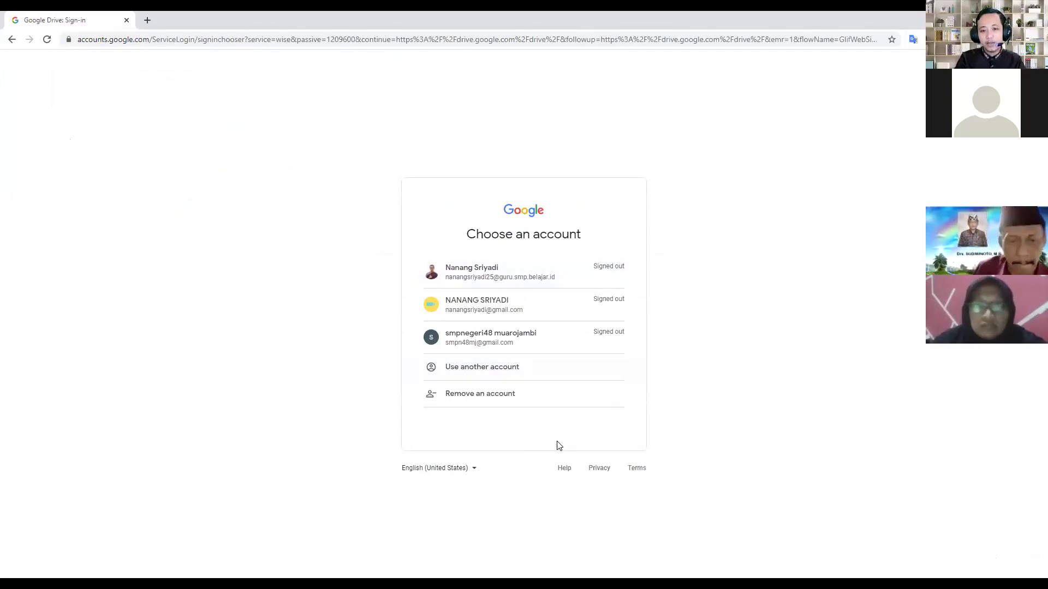
- Choose the belajar.id teacher account and sign in to Google Drive with the account password
{"action": "left_click", "coordinate": [490, 269]}
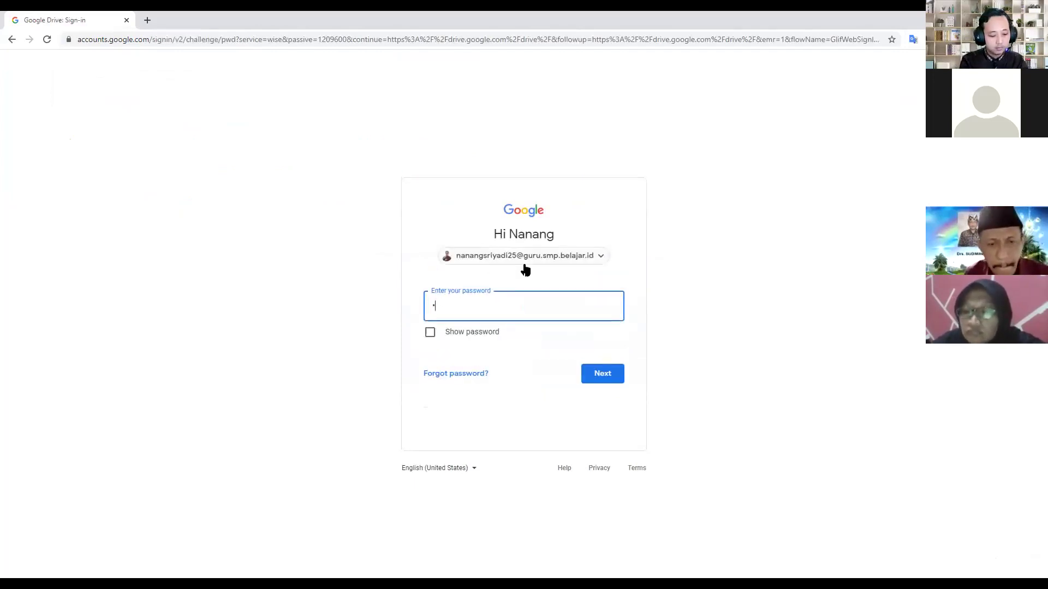
{"action": "type", "text": "•••"}
{"action": "left_click", "coordinate": [606, 372]}
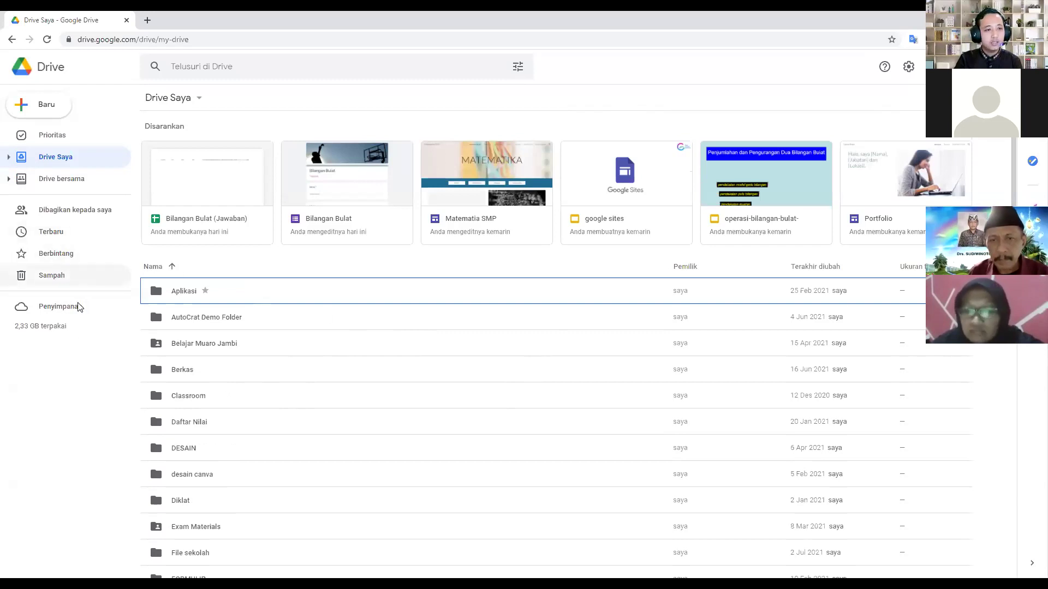
- Create a new blank Google Sites site from Drive and deselect its page title
{"action": "left_click", "coordinate": [25, 110]}
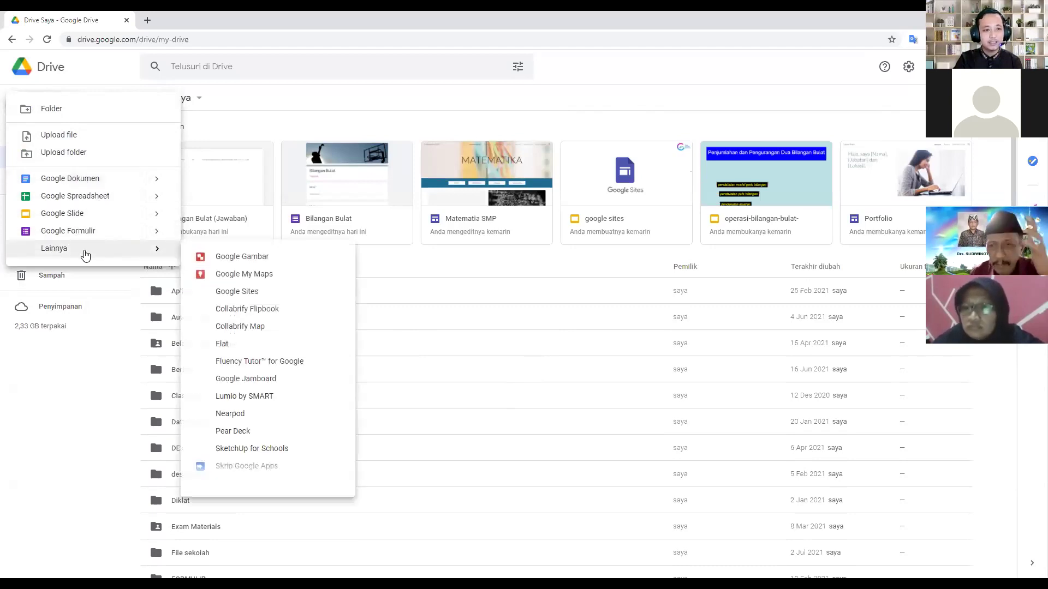
{"action": "mouse_move", "coordinate": [84, 252]}
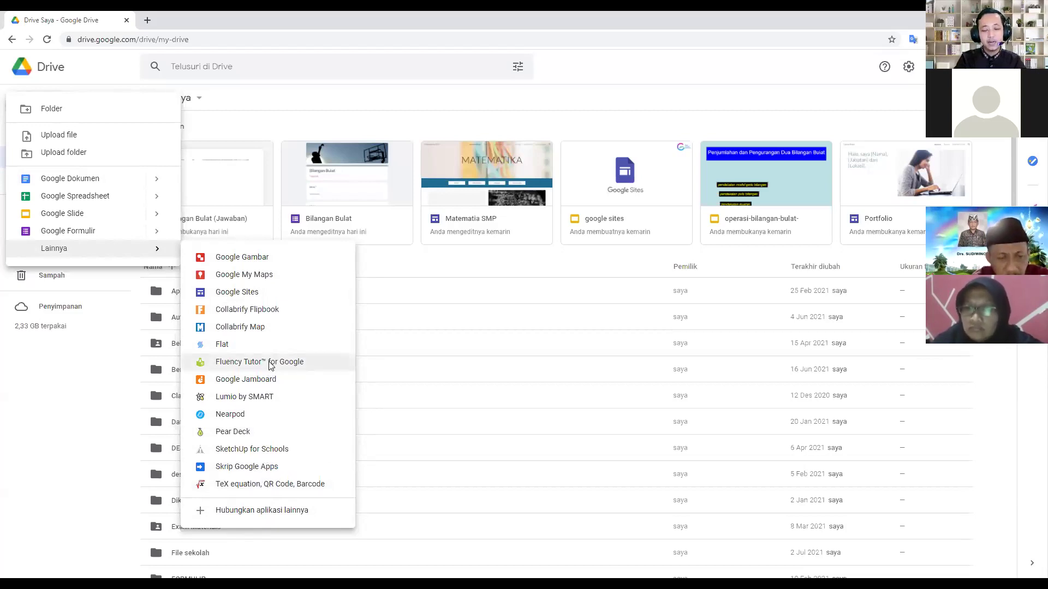
{"action": "left_click", "coordinate": [223, 295]}
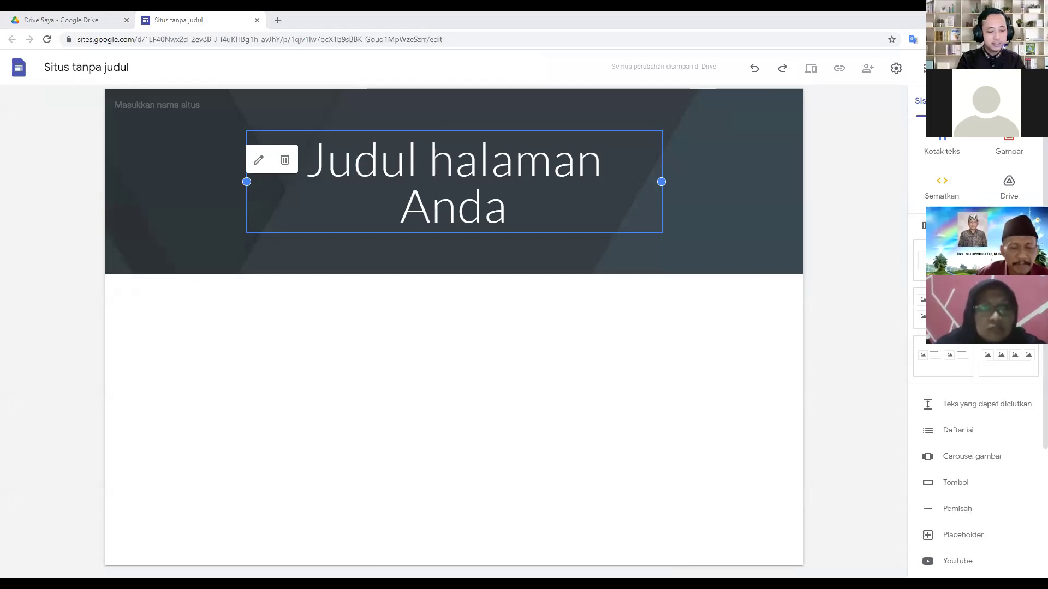
{"action": "key", "text": "Escape"}
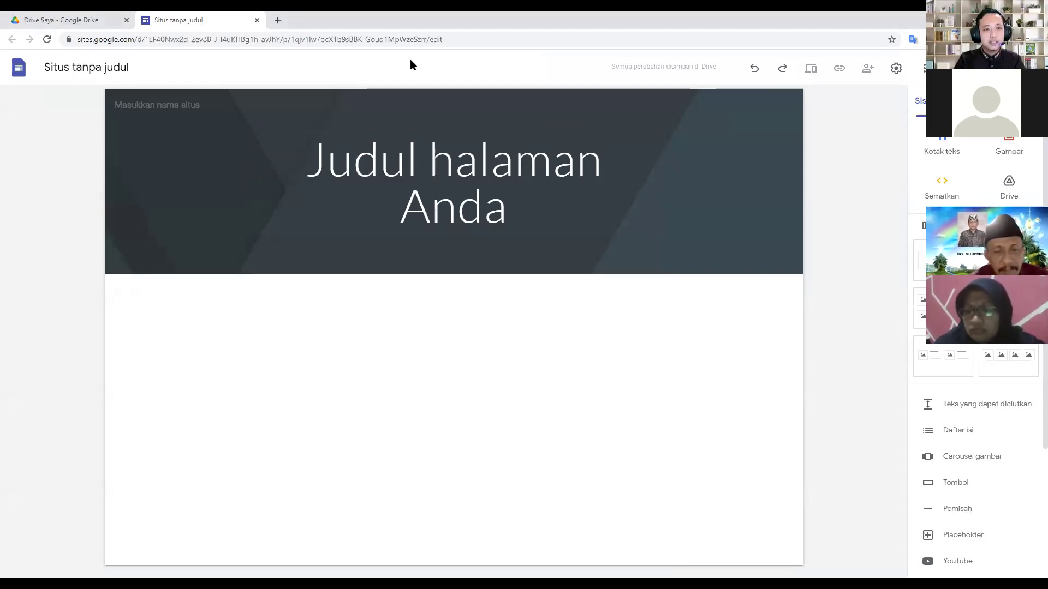
- Search Google for "sites" in a new browser tab and open the Google Sites home page from the results
{"action": "left_click", "coordinate": [279, 21]}
{"action": "left_click", "coordinate": [516, 241]}
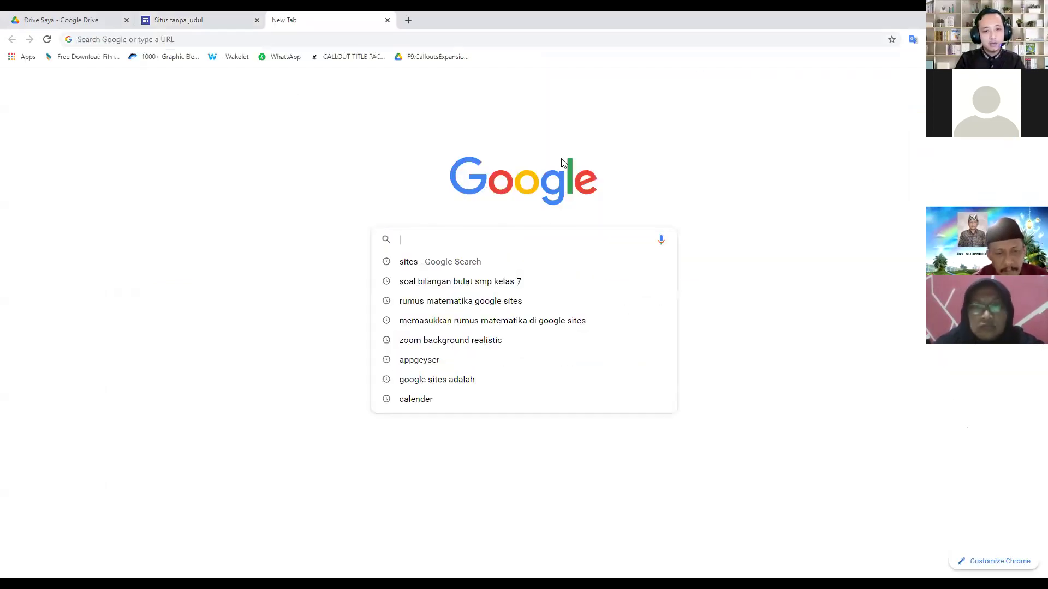
{"action": "type", "text": "sites"}
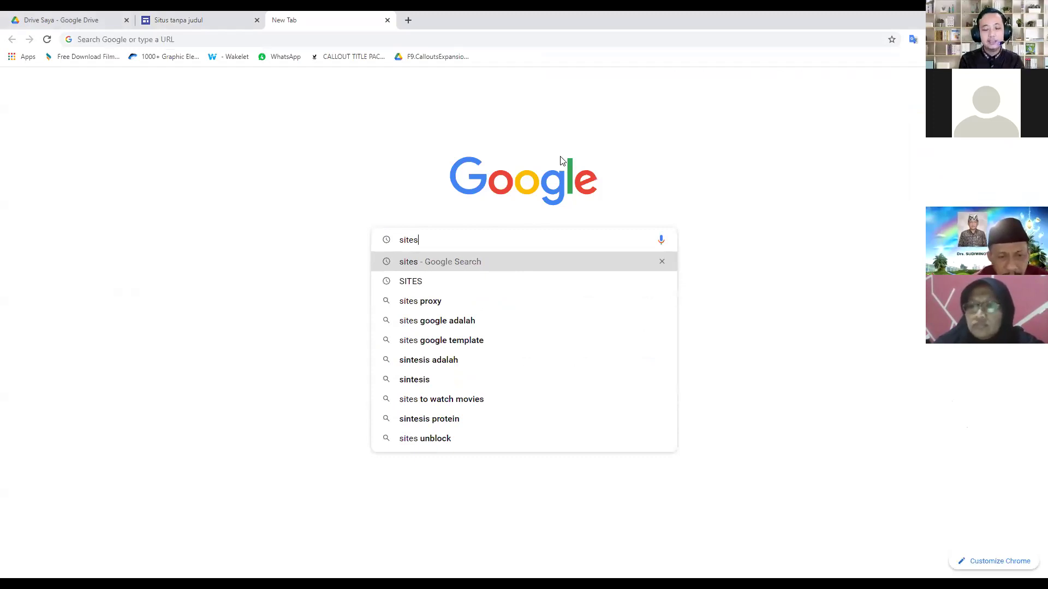
{"action": "key", "text": "Return"}
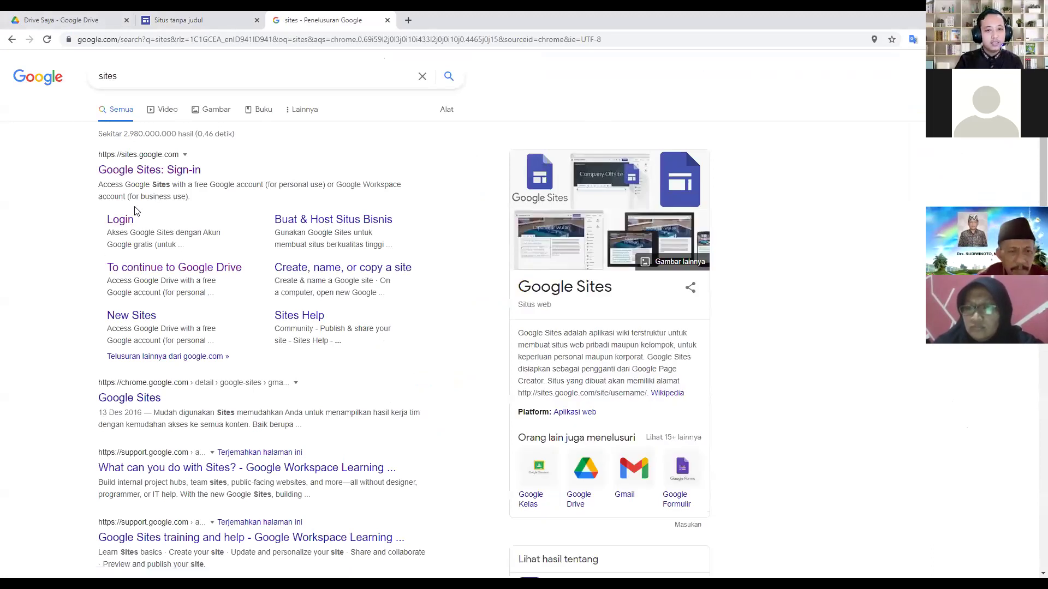
{"action": "triple_click", "coordinate": [202, 165]}
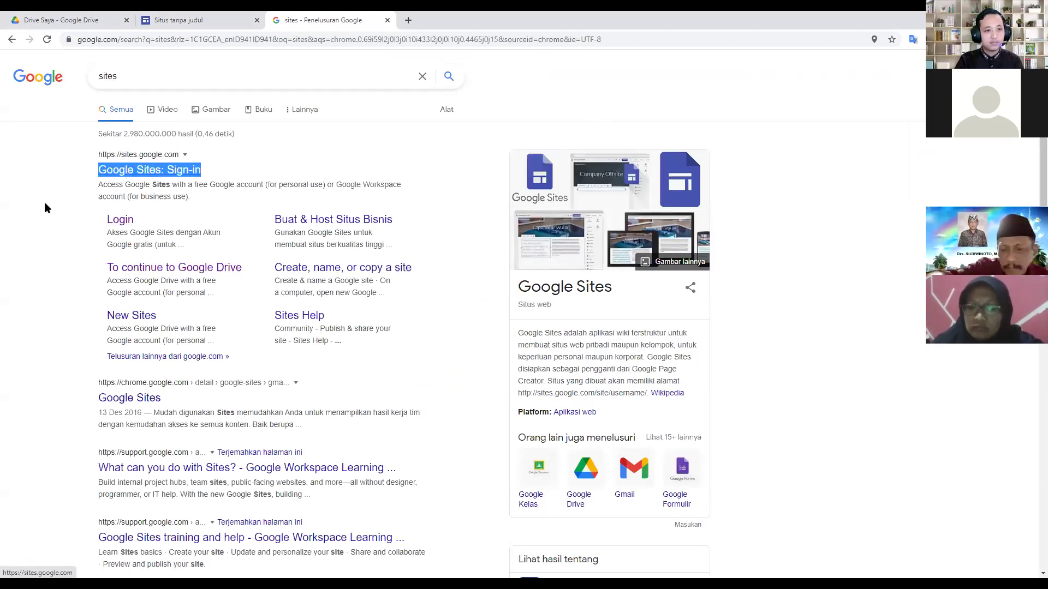
{"action": "left_click", "coordinate": [44, 184]}
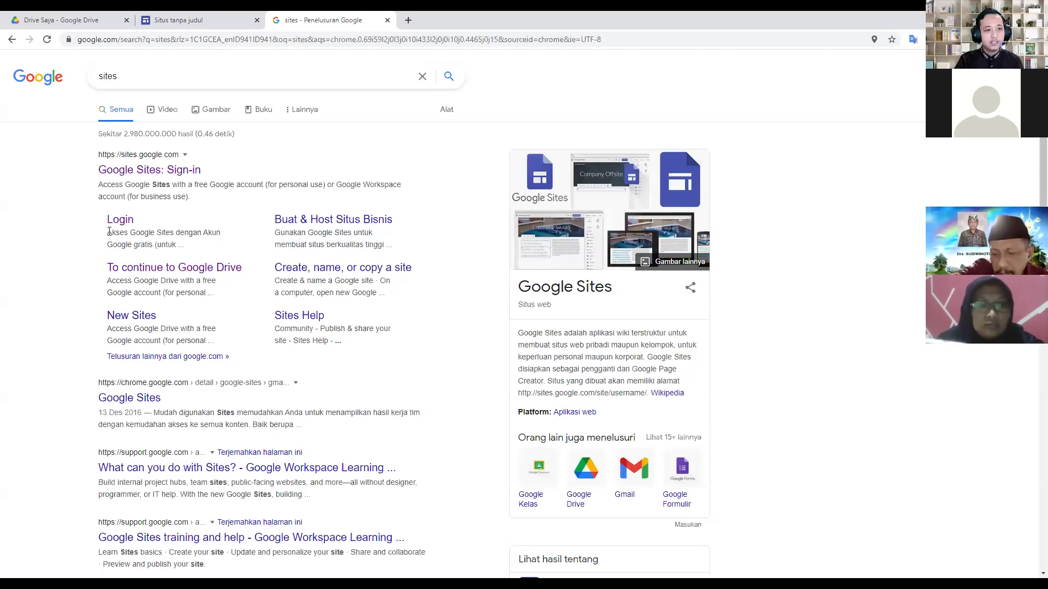
{"action": "left_click", "coordinate": [129, 175]}
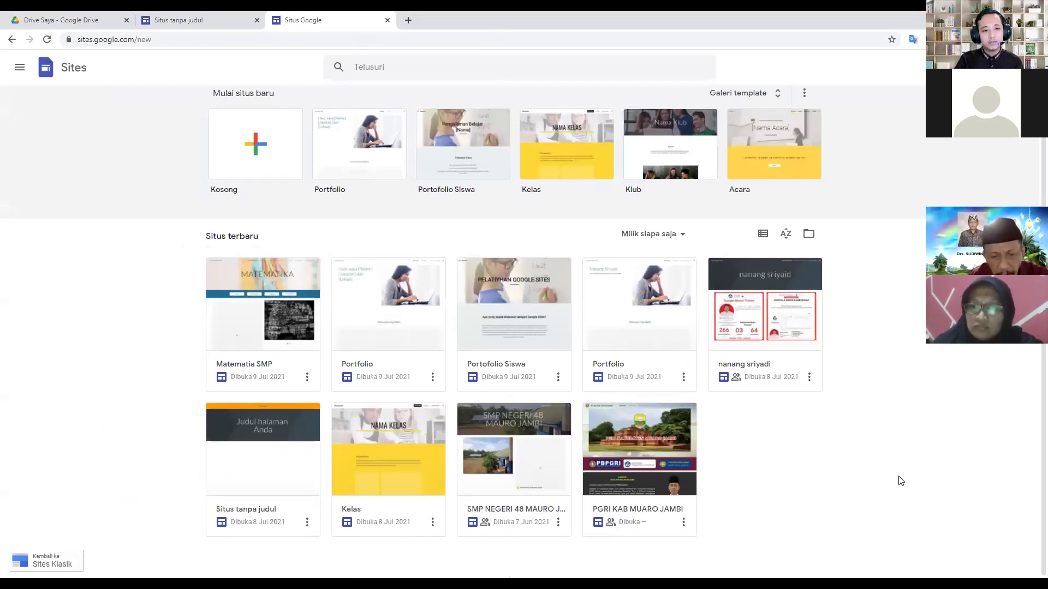
{"action": "left_click", "coordinate": [20, 67]}
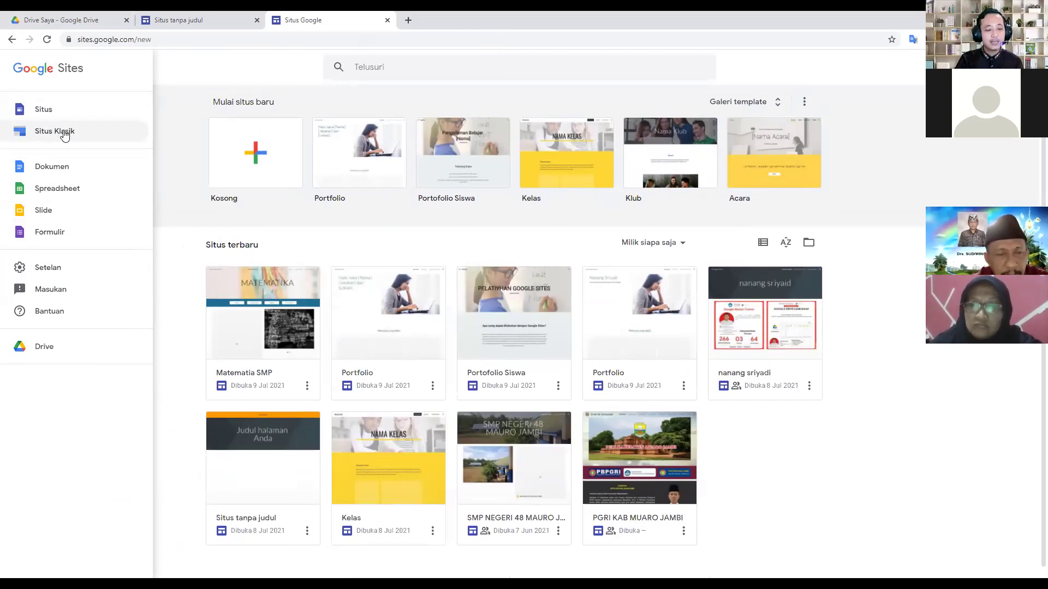
{"action": "left_click", "coordinate": [187, 120]}
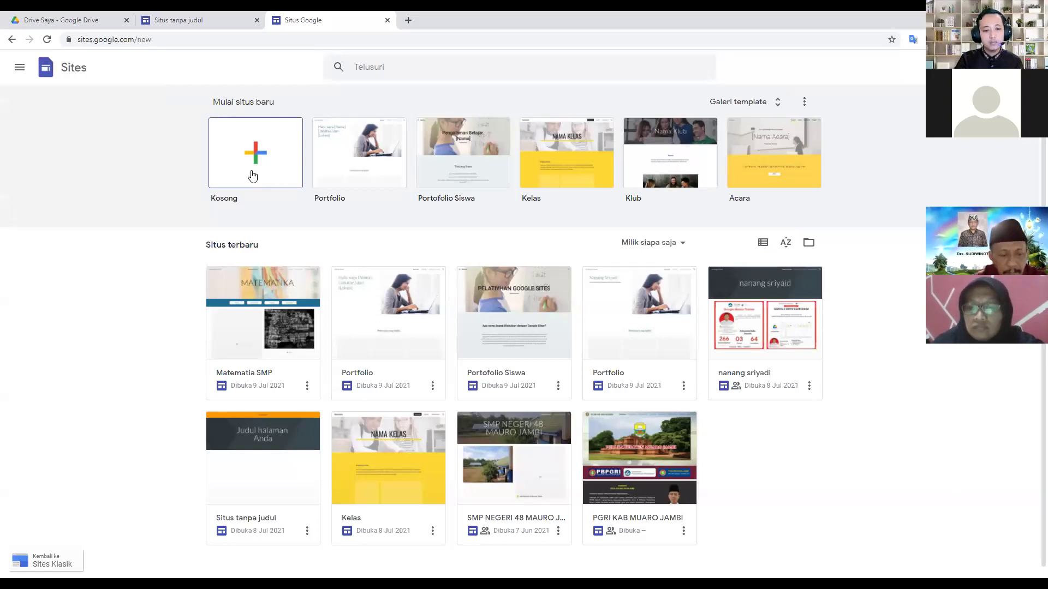
{"action": "left_click", "coordinate": [192, 18]}
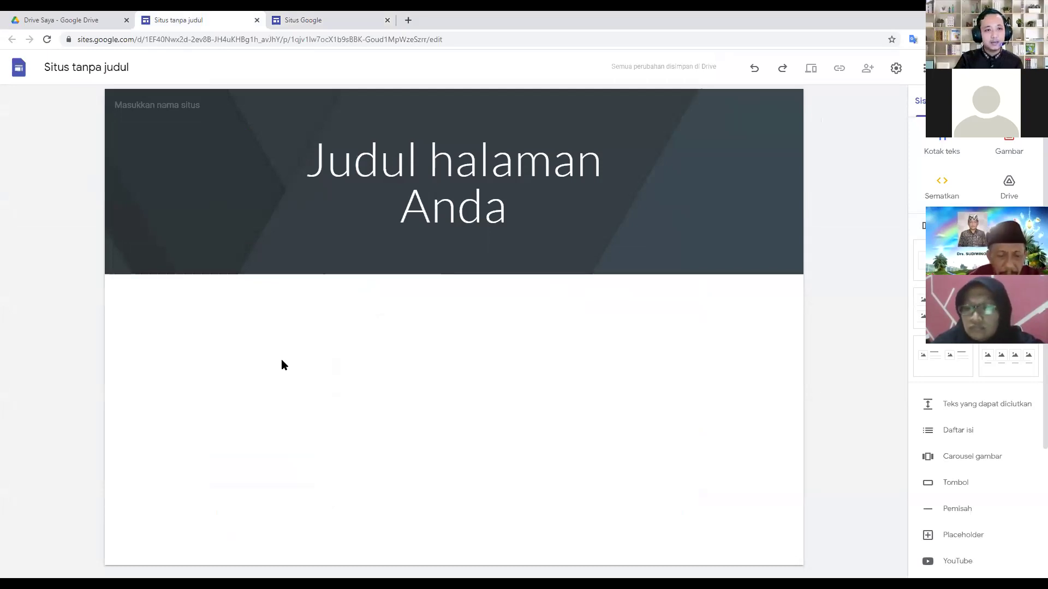
{"action": "left_click", "coordinate": [305, 17]}
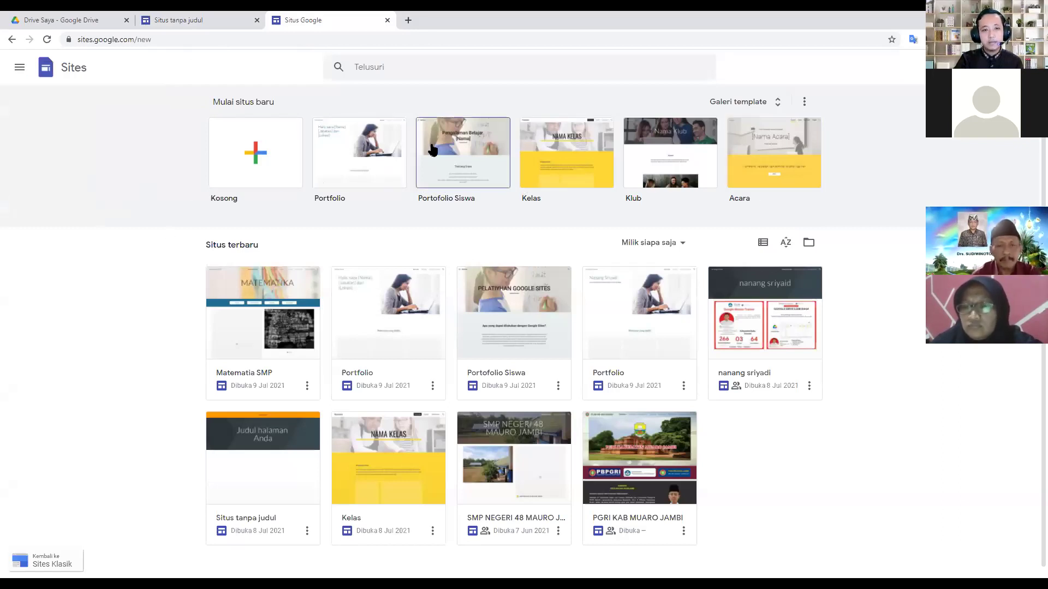
- Open the full template gallery and examine its education, personal, office and small-business templates, comparing them with the blank site
{"action": "left_click", "coordinate": [779, 103]}
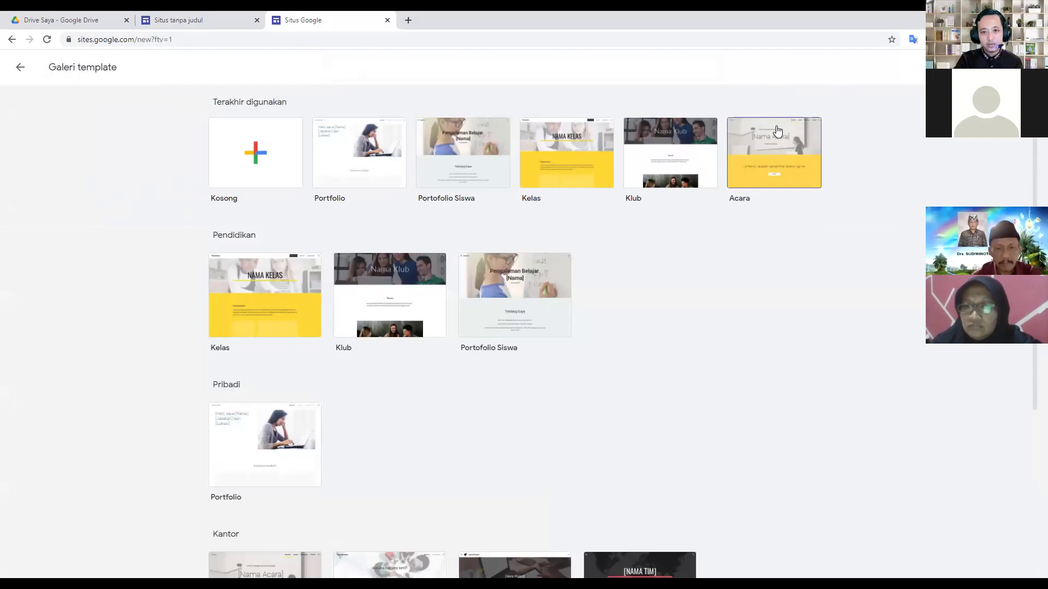
{"action": "scroll", "coordinate": [275, 339], "scroll_direction": "down", "scroll_amount": 5}
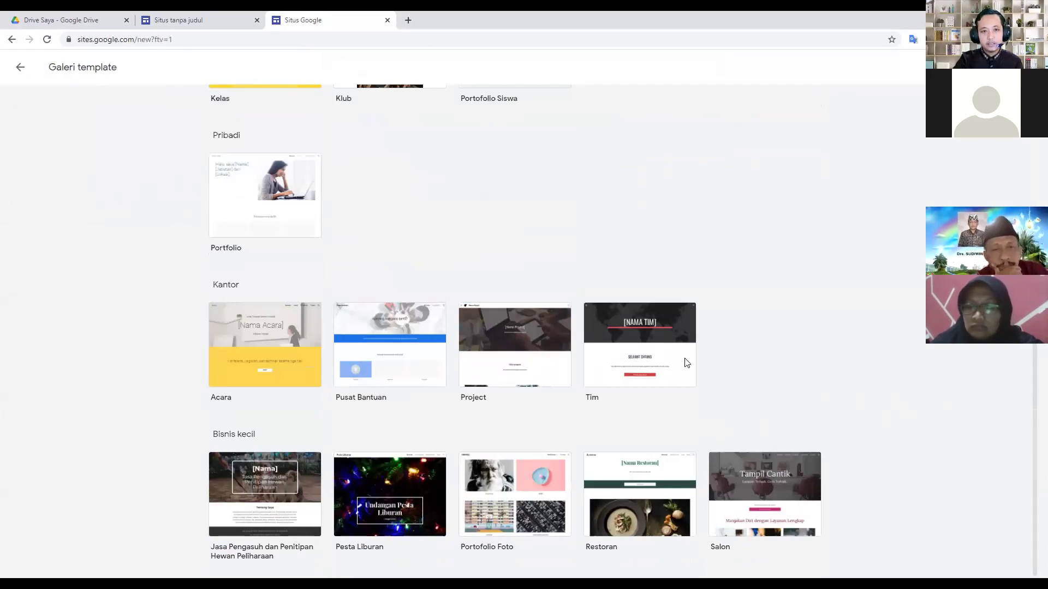
{"action": "scroll", "coordinate": [280, 309], "scroll_direction": "up", "scroll_amount": 5}
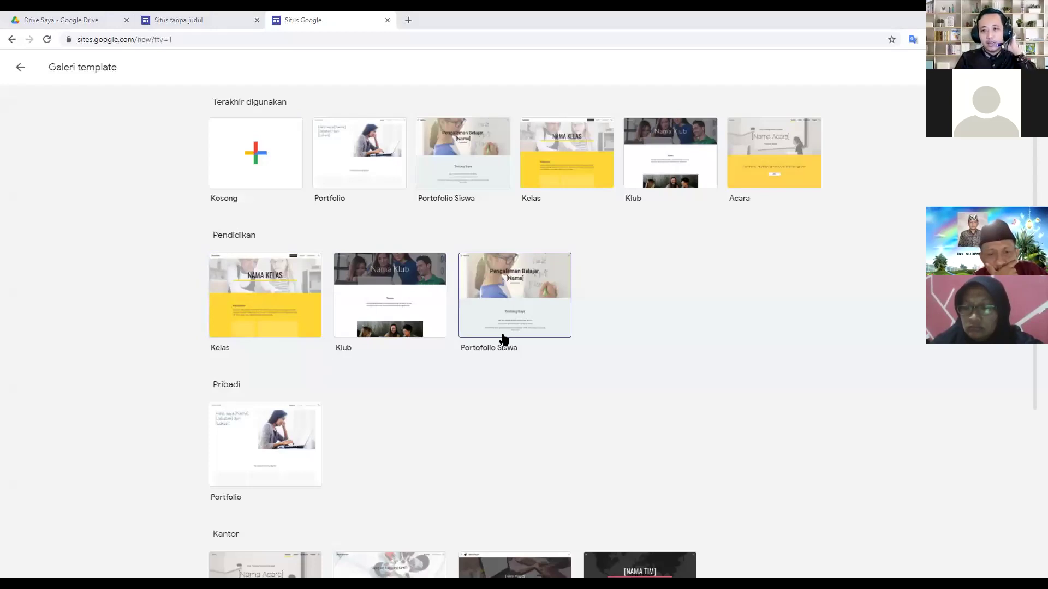
{"action": "scroll", "coordinate": [257, 426], "scroll_direction": "down", "scroll_amount": 2}
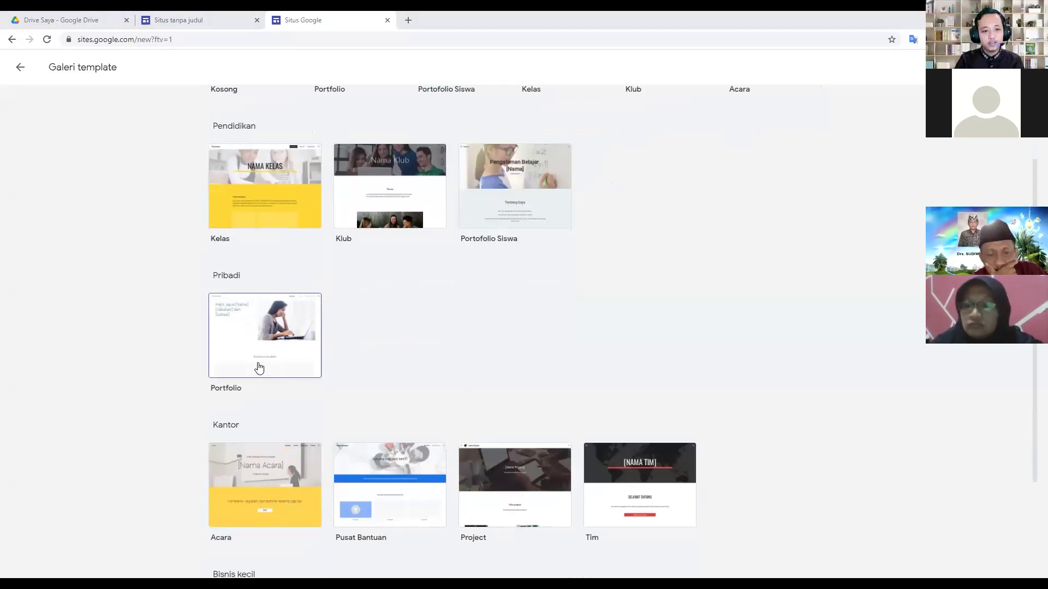
{"action": "scroll", "coordinate": [258, 368], "scroll_direction": "down", "scroll_amount": 2}
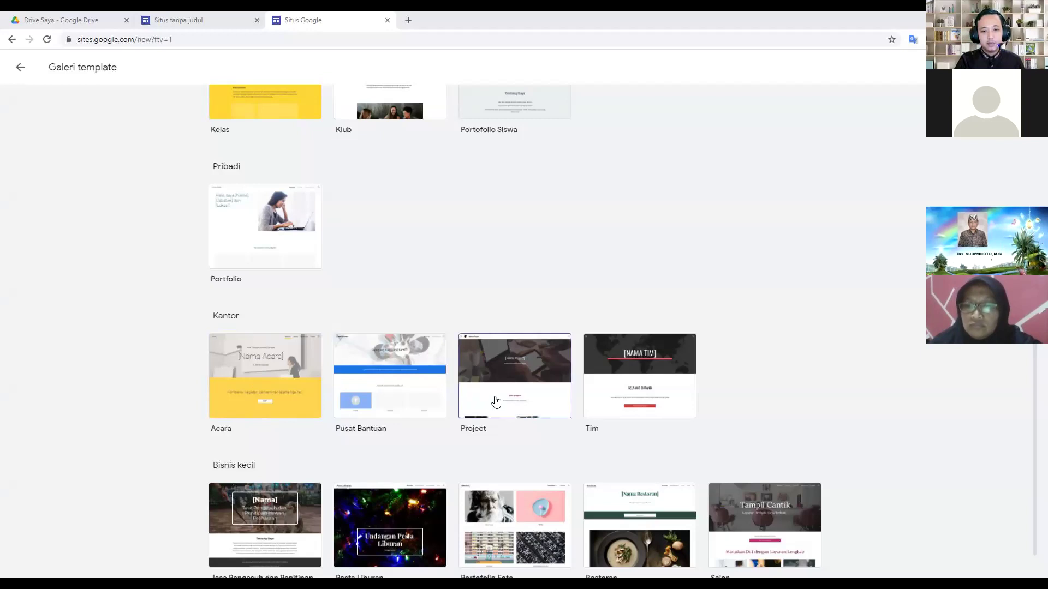
{"action": "scroll", "coordinate": [672, 392], "scroll_direction": "down", "scroll_amount": 1}
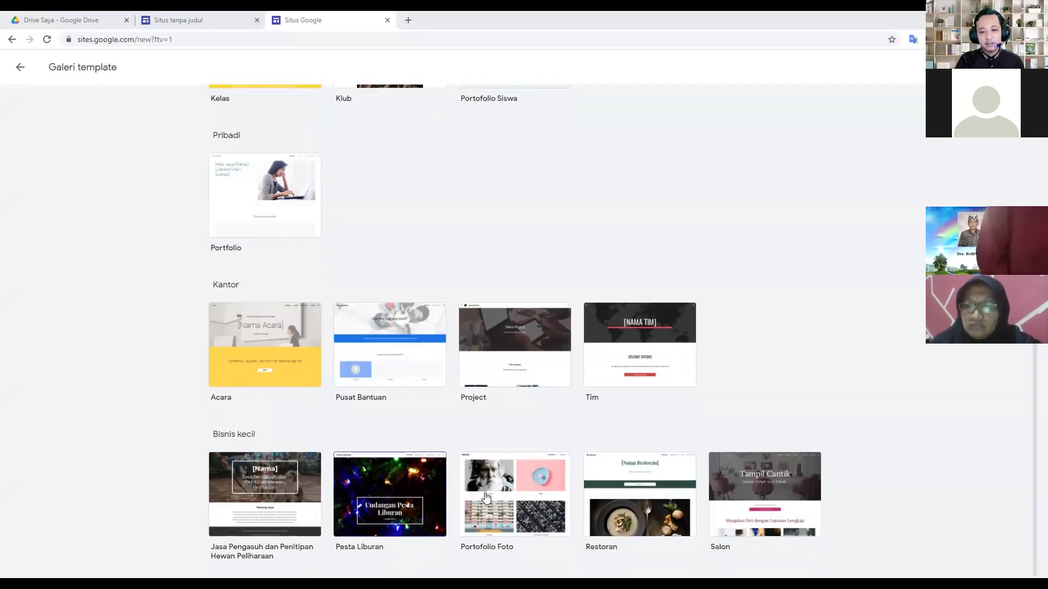
{"action": "scroll", "coordinate": [443, 446], "scroll_direction": "up", "scroll_amount": 4}
{"action": "scroll", "coordinate": [441, 442], "scroll_direction": "up", "scroll_amount": 1}
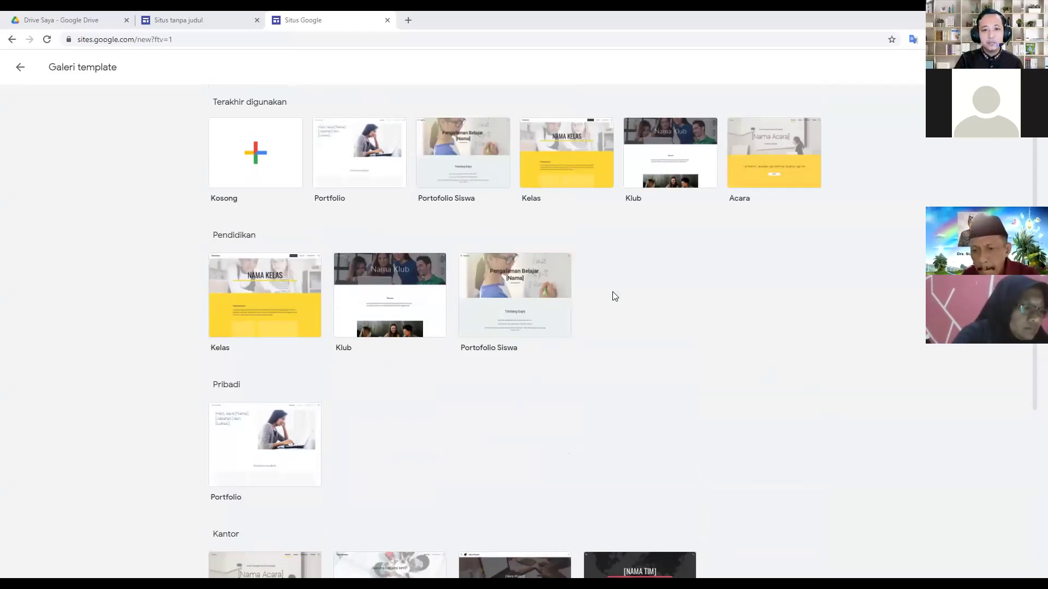
{"action": "left_click", "coordinate": [204, 18]}
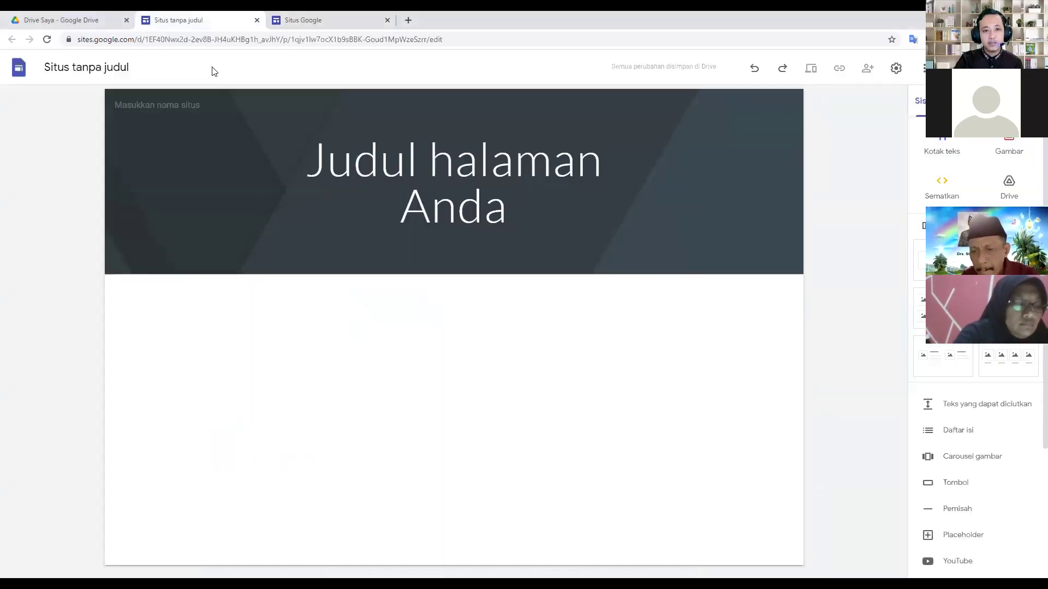
{"action": "left_click", "coordinate": [322, 19]}
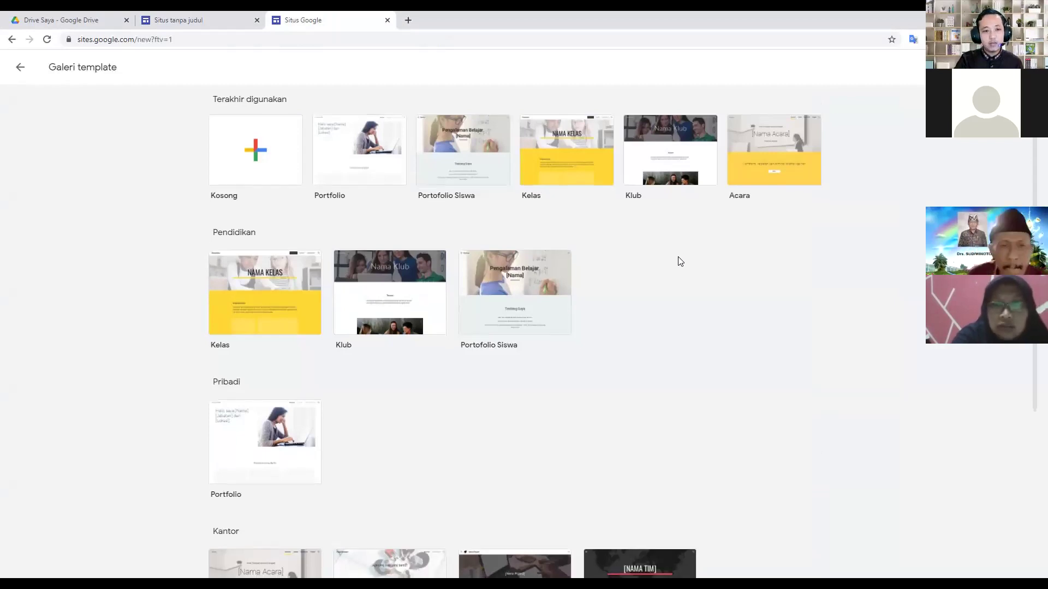
- Create a new site from the Kelas template and look over the sections of its home page
{"action": "scroll", "coordinate": [678, 260], "scroll_direction": "down", "scroll_amount": 1}
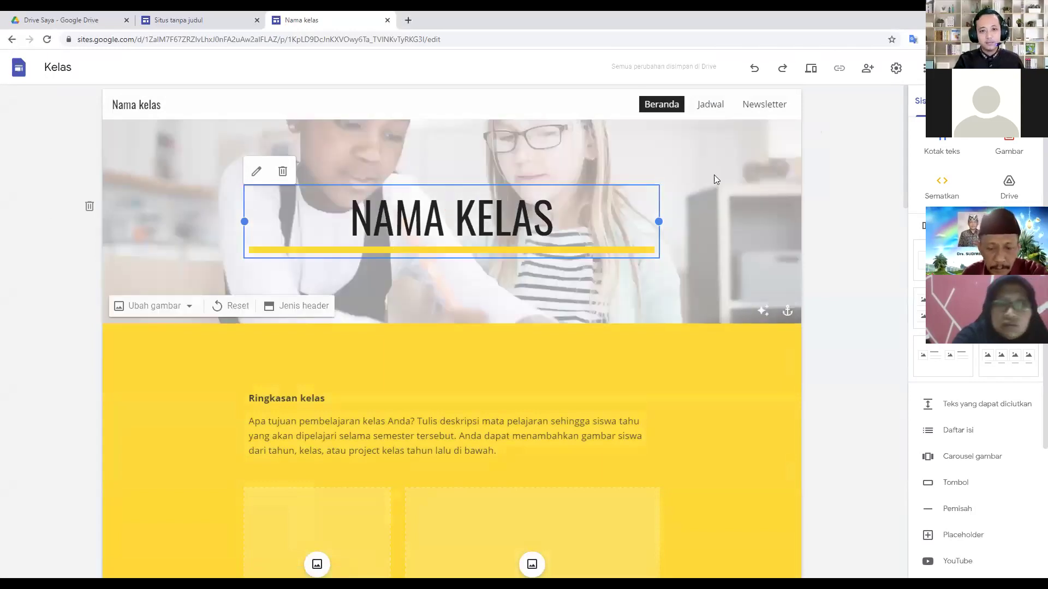
{"action": "left_click", "coordinate": [844, 154]}
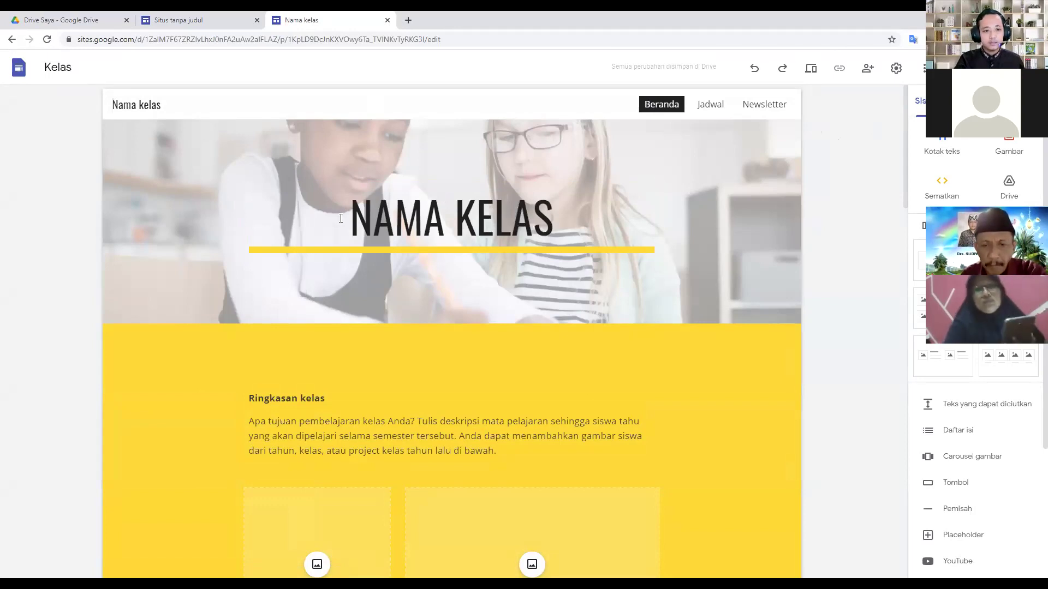
{"action": "scroll", "coordinate": [349, 215], "scroll_direction": "down", "scroll_amount": 6}
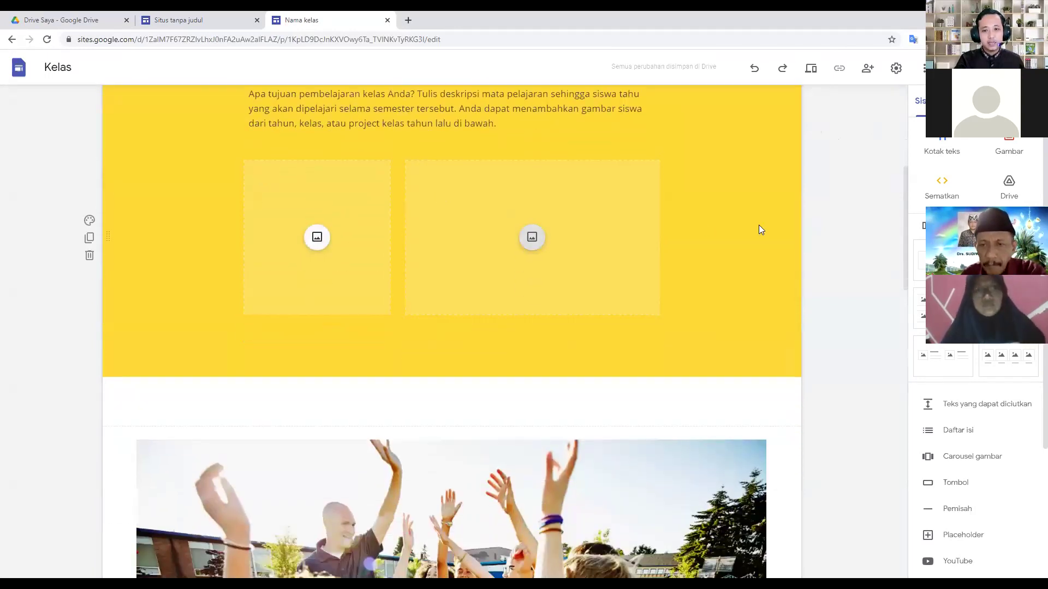
- Check the image source options of the smaller image placeholder in the Ringkasan kelas section
{"action": "scroll", "coordinate": [709, 218], "scroll_direction": "up", "scroll_amount": 2}
{"action": "left_click", "coordinate": [318, 347]}
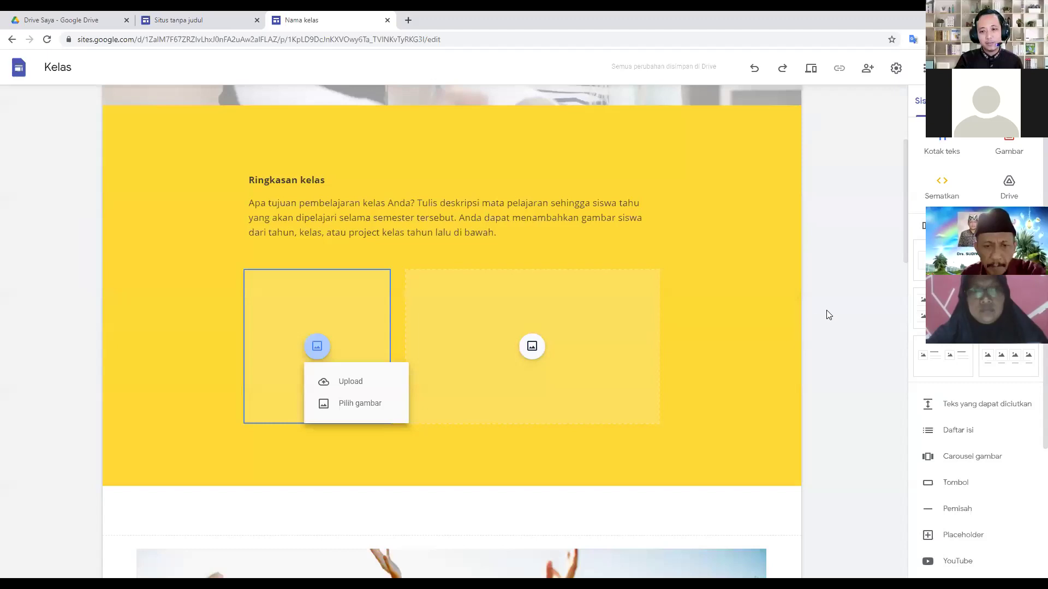
{"action": "left_click", "coordinate": [844, 318]}
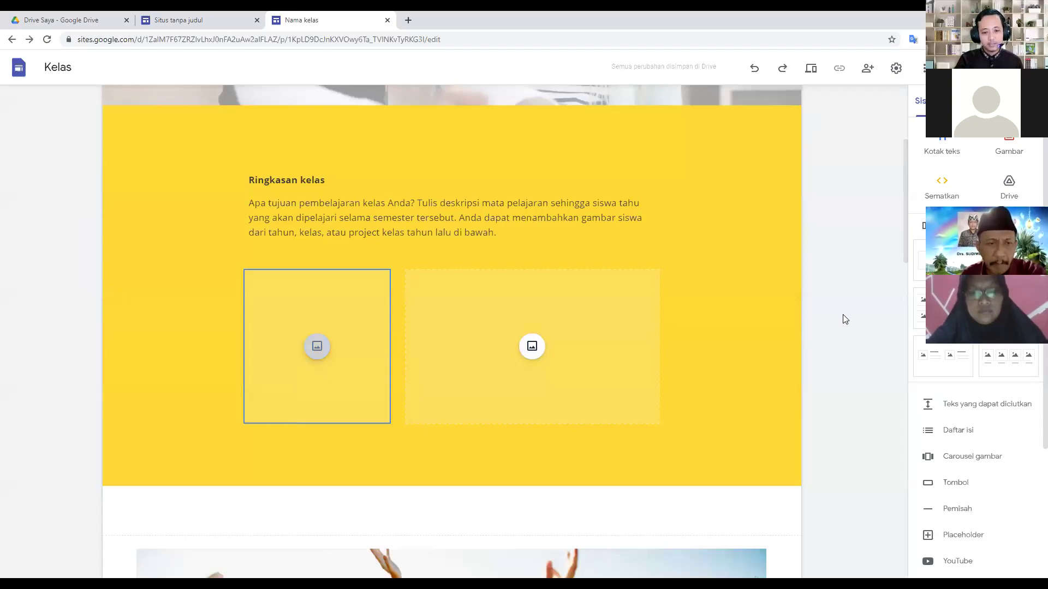
- Examine the rest of the Kelas home page, including the captioned class photo, Tentang saya, Referensi links and footer
{"action": "scroll", "coordinate": [496, 270], "scroll_direction": "down", "scroll_amount": 9}
{"action": "left_click", "coordinate": [622, 252]}
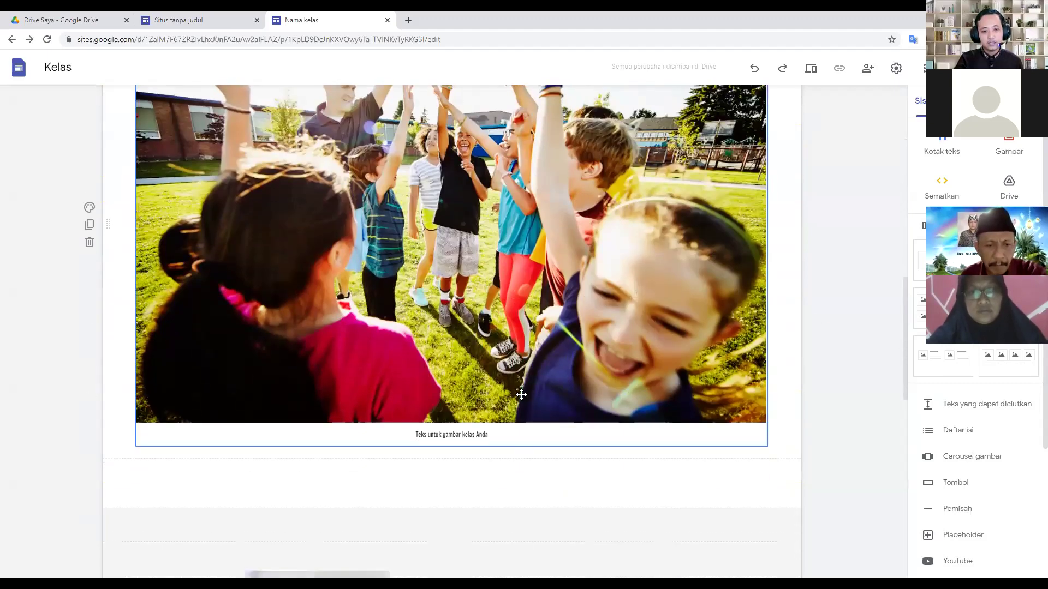
{"action": "scroll", "coordinate": [455, 366], "scroll_direction": "down", "scroll_amount": 1}
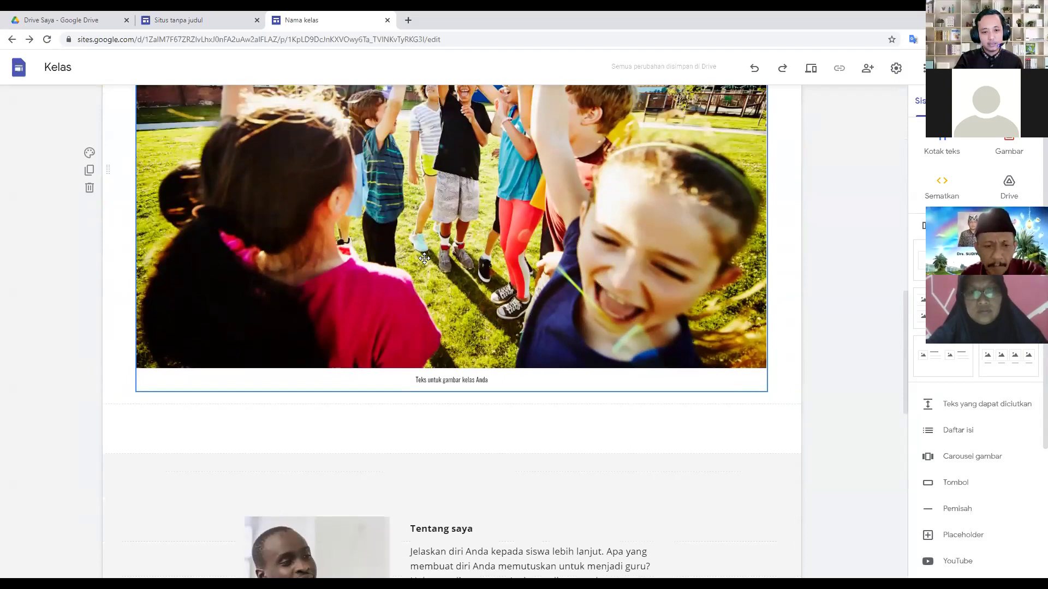
{"action": "left_click", "coordinate": [455, 380]}
{"action": "scroll", "coordinate": [455, 384], "scroll_direction": "down", "scroll_amount": 6}
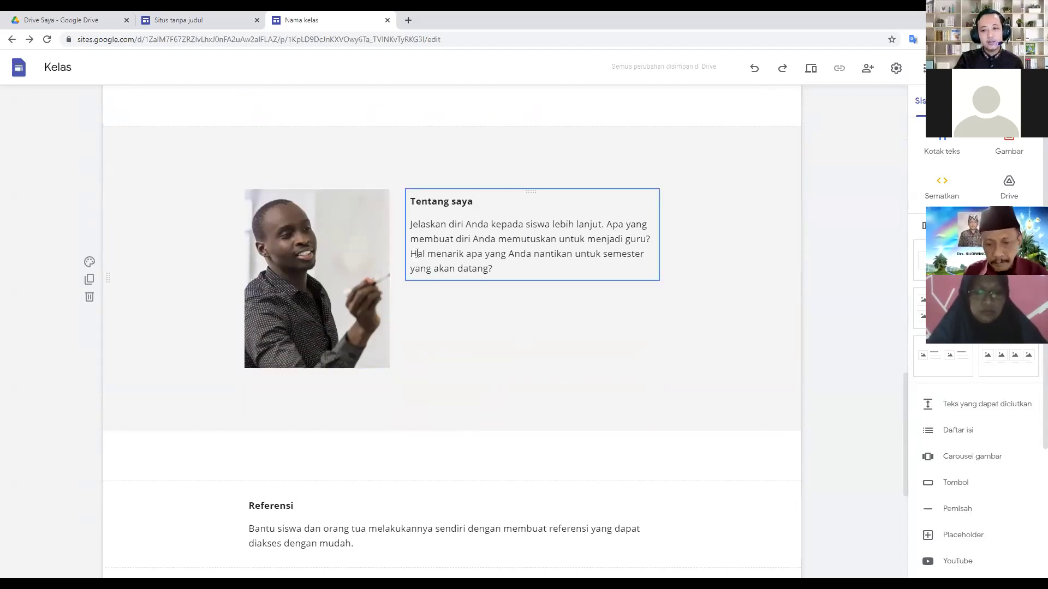
{"action": "scroll", "coordinate": [960, 382], "scroll_direction": "down", "scroll_amount": 3}
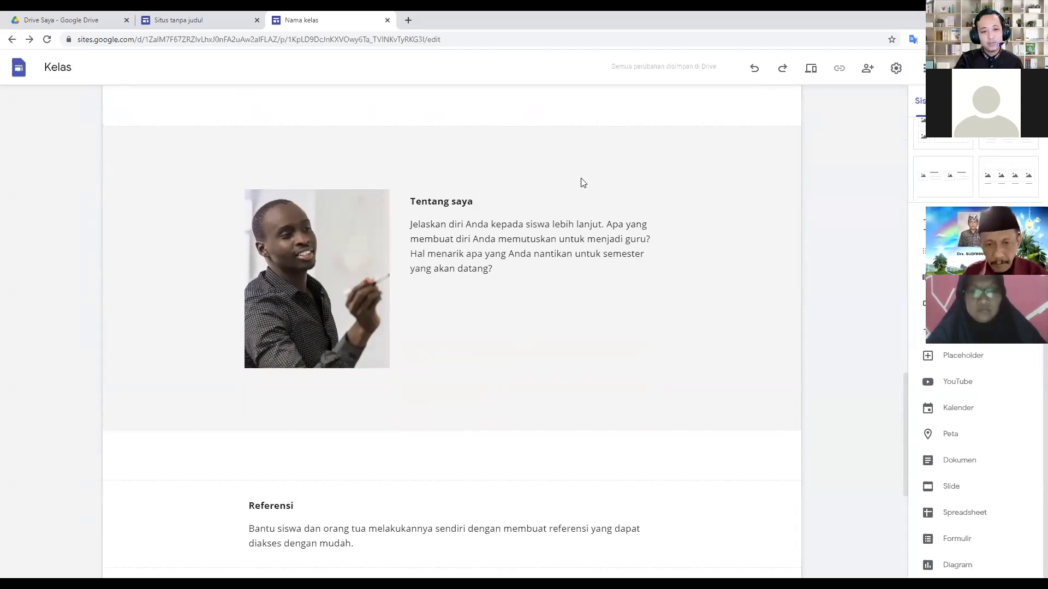
{"action": "scroll", "coordinate": [583, 183], "scroll_direction": "down", "scroll_amount": 3}
{"action": "scroll", "coordinate": [404, 372], "scroll_direction": "down", "scroll_amount": 3}
{"action": "scroll", "coordinate": [449, 368], "scroll_direction": "up", "scroll_amount": 8}
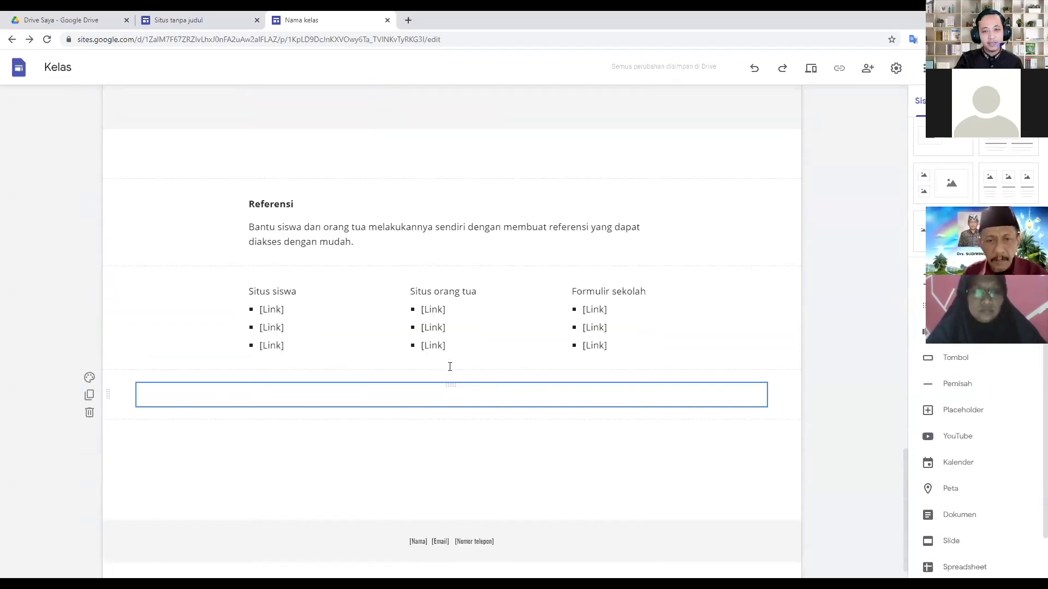
{"action": "scroll", "coordinate": [449, 368], "scroll_direction": "up", "scroll_amount": 10}
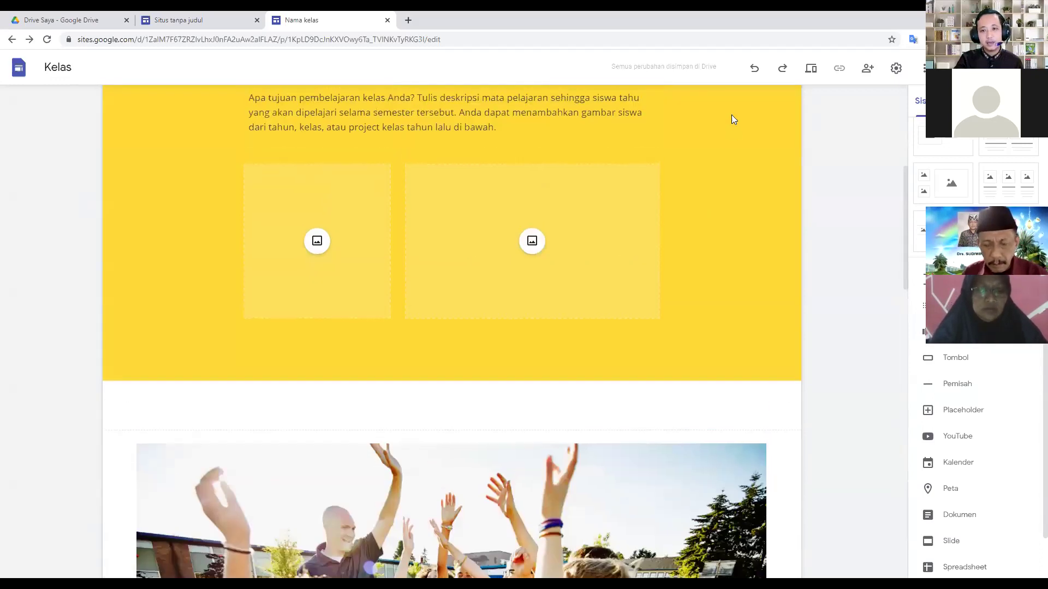
- Open the site's Jadwal page and examine its Kalender text, calendar placeholder and the start of the daily schedule
{"action": "scroll", "coordinate": [723, 114], "scroll_direction": "up", "scroll_amount": 5}
{"action": "left_click", "coordinate": [712, 109]}
{"action": "scroll", "coordinate": [710, 296], "scroll_direction": "down", "scroll_amount": 4}
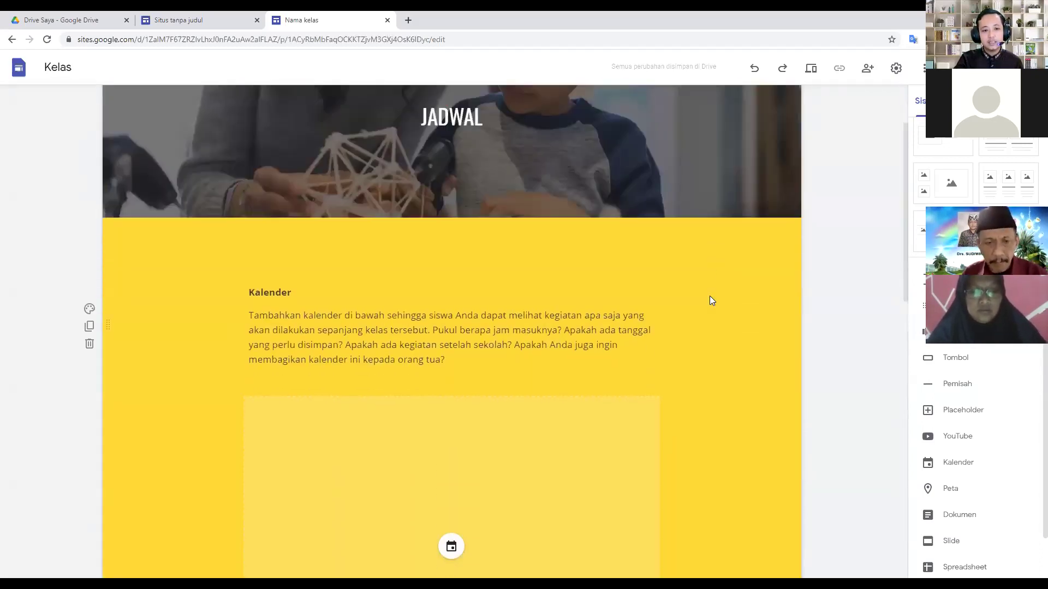
{"action": "left_click", "coordinate": [415, 307]}
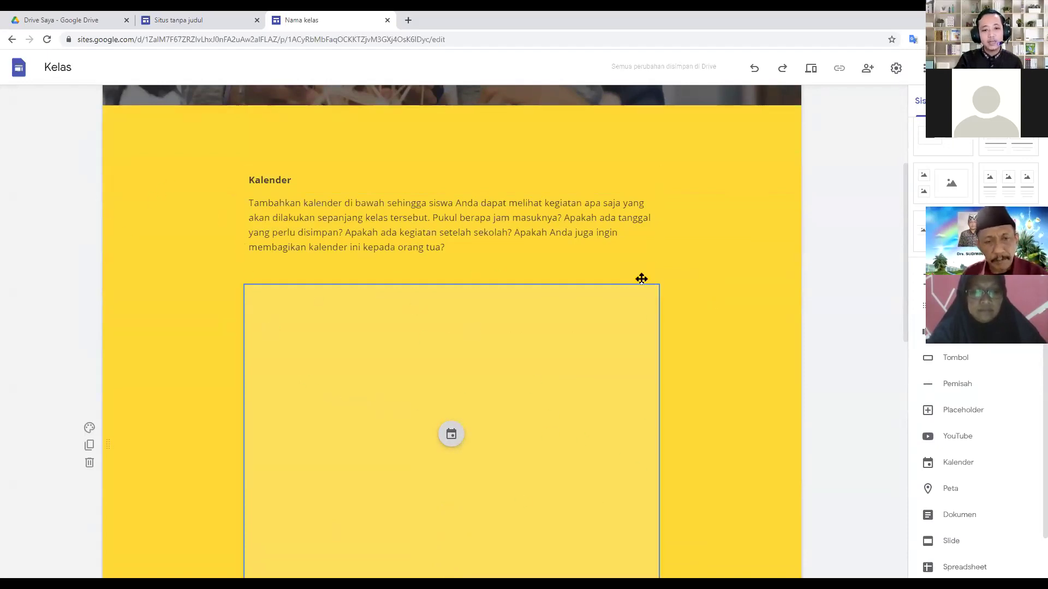
{"action": "left_click", "coordinate": [676, 225]}
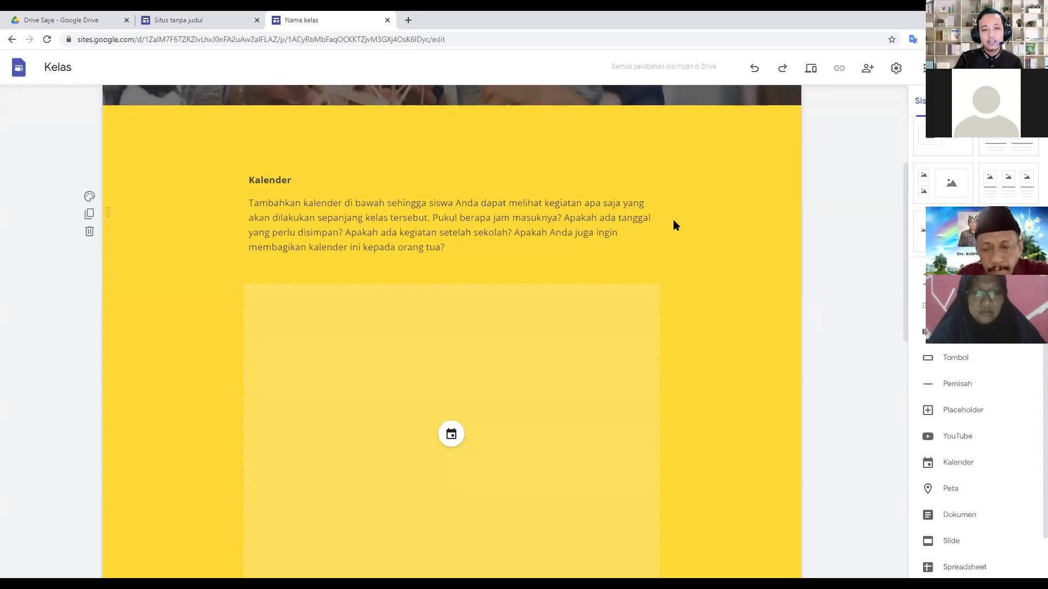
{"action": "scroll", "coordinate": [674, 221], "scroll_direction": "down", "scroll_amount": 2}
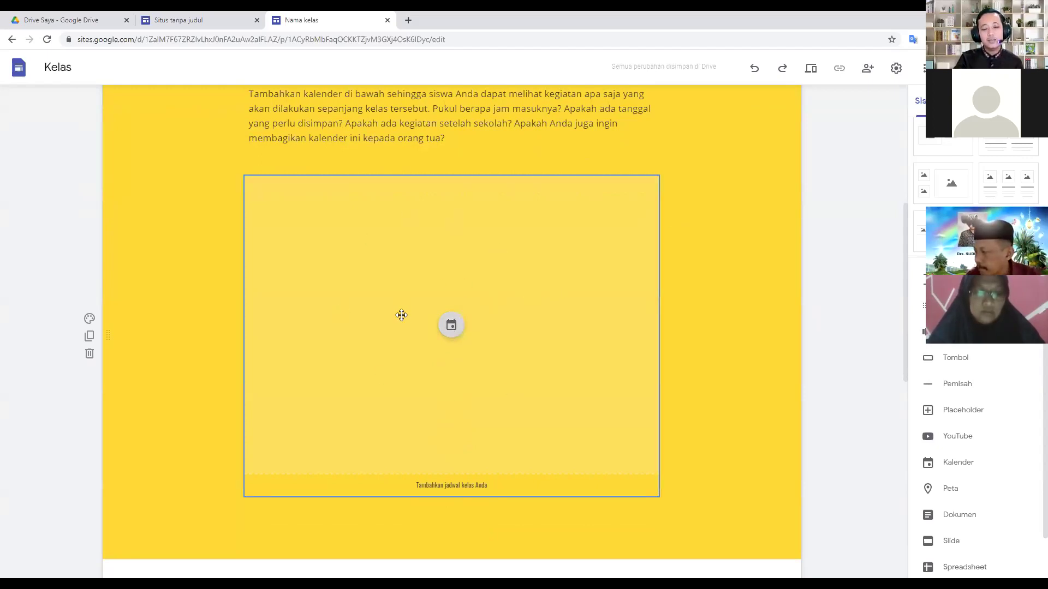
{"action": "scroll", "coordinate": [425, 313], "scroll_direction": "up", "scroll_amount": 2}
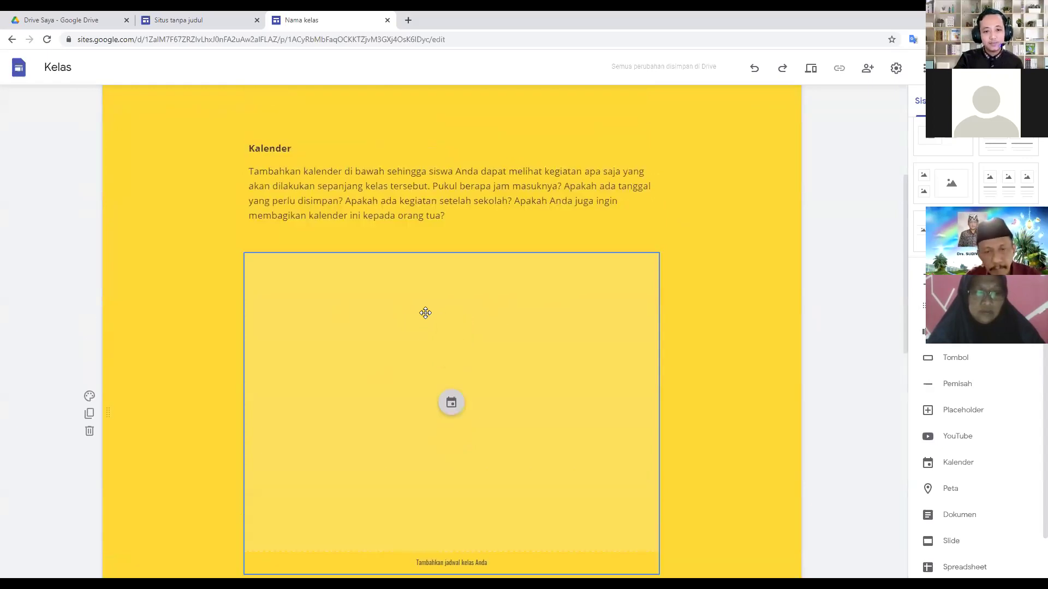
{"action": "scroll", "coordinate": [425, 313], "scroll_direction": "up", "scroll_amount": 5}
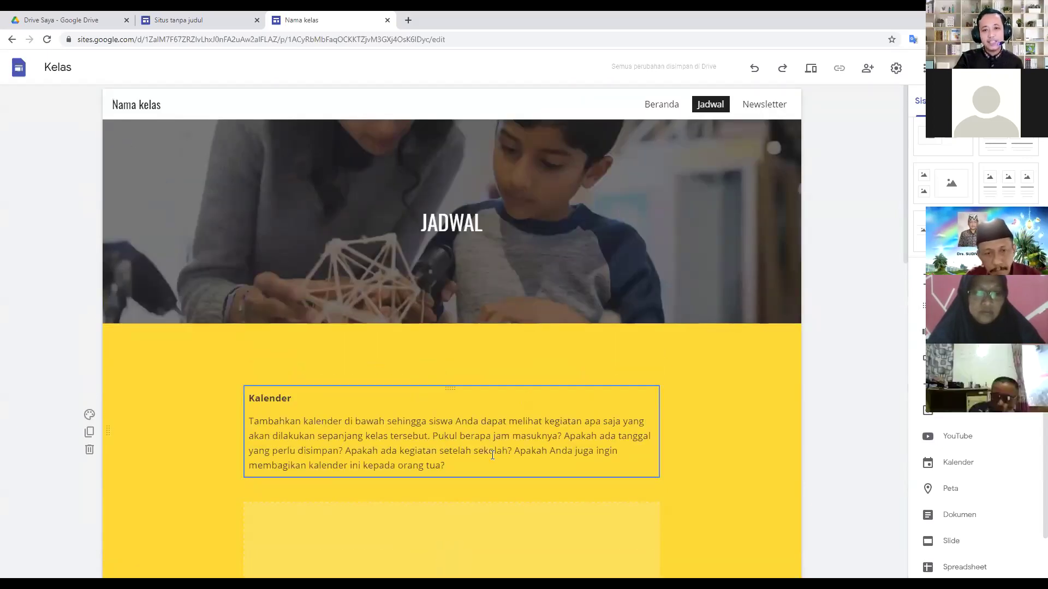
{"action": "scroll", "coordinate": [494, 456], "scroll_direction": "down", "scroll_amount": 1}
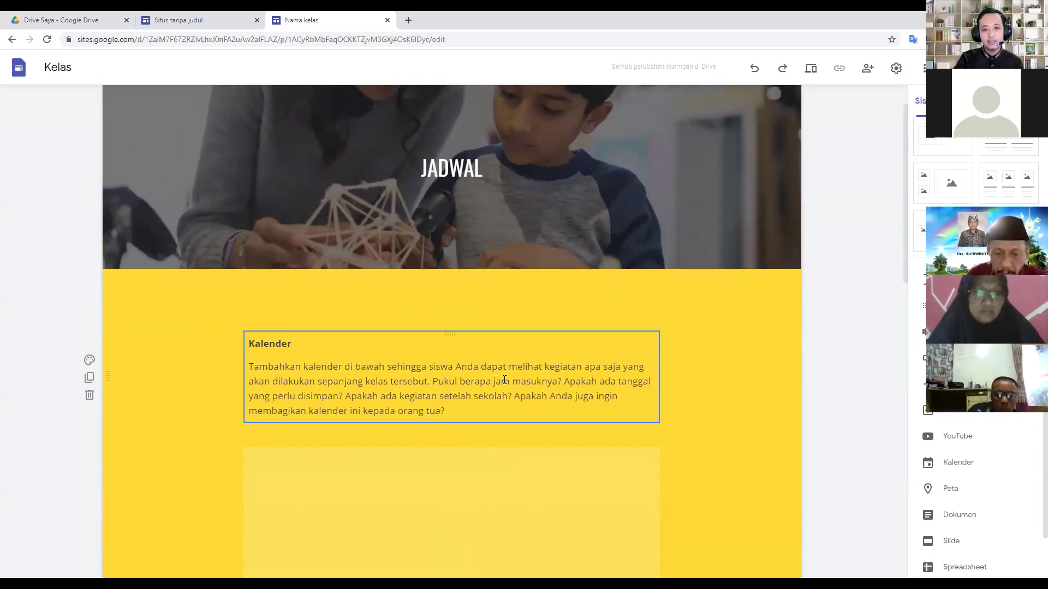
{"action": "scroll", "coordinate": [508, 384], "scroll_direction": "down", "scroll_amount": 2}
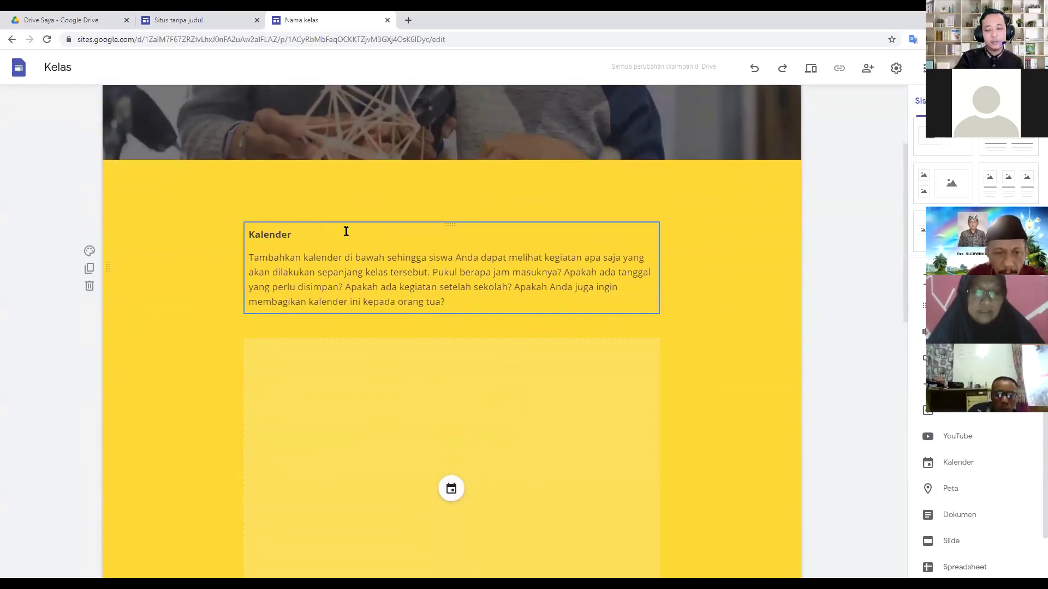
{"action": "scroll", "coordinate": [346, 232], "scroll_direction": "down", "scroll_amount": 5}
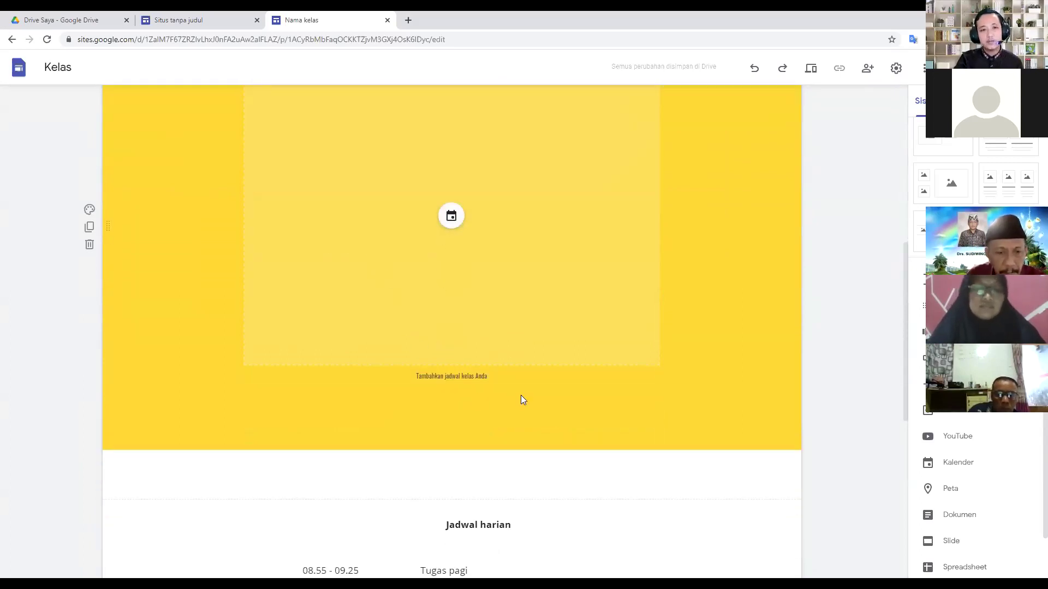
{"action": "scroll", "coordinate": [522, 396], "scroll_direction": "up", "scroll_amount": 4}
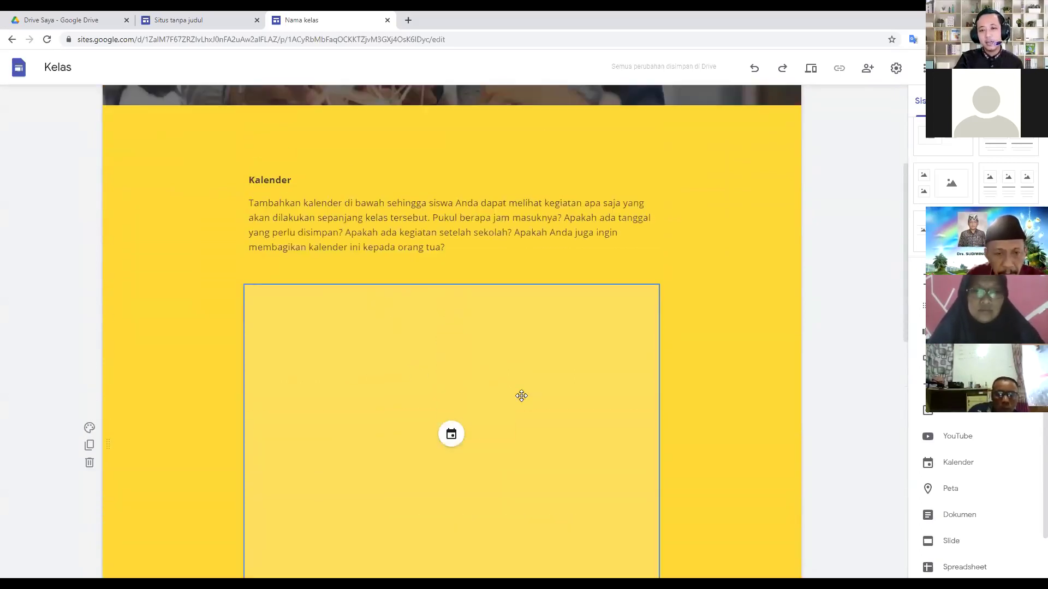
{"action": "scroll", "coordinate": [522, 395], "scroll_direction": "up", "scroll_amount": 4}
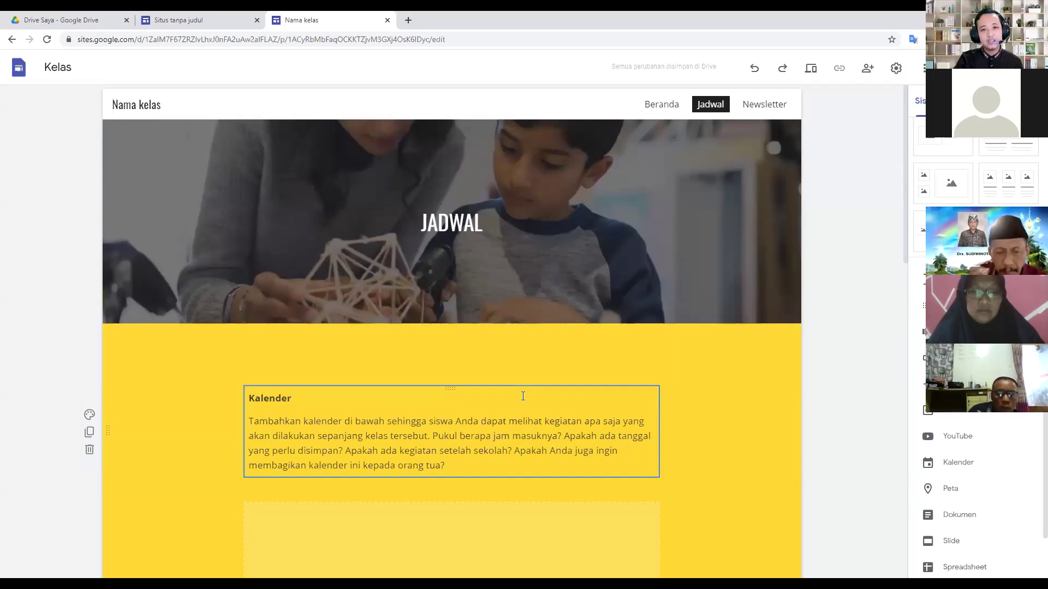
- Open the site's Newsletter page and look over its Newsletter bulanan text and Drive file placeholders
{"action": "left_click", "coordinate": [760, 103]}
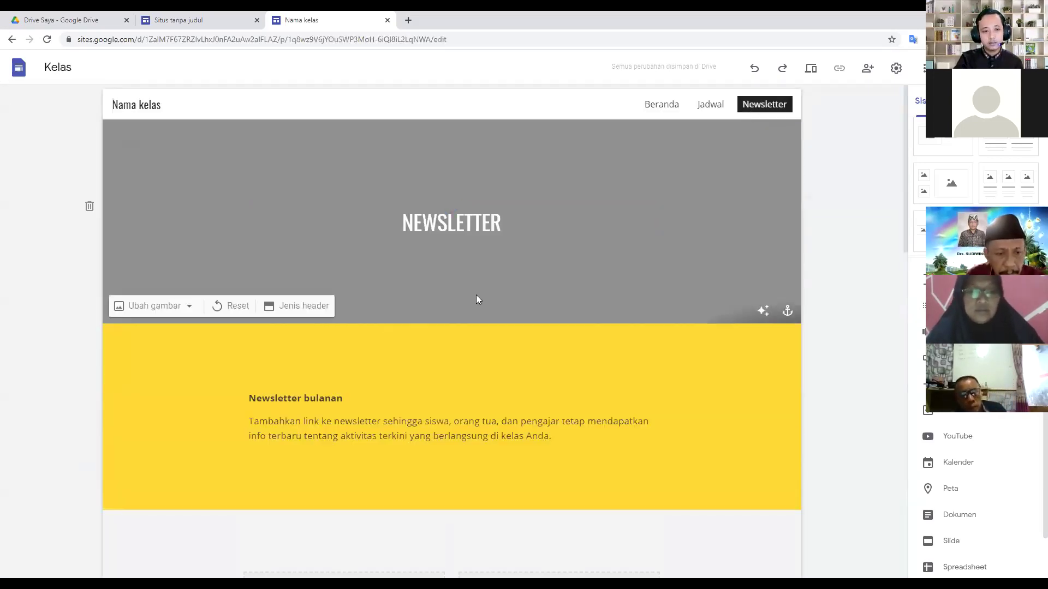
{"action": "scroll", "coordinate": [490, 324], "scroll_direction": "down", "scroll_amount": 1}
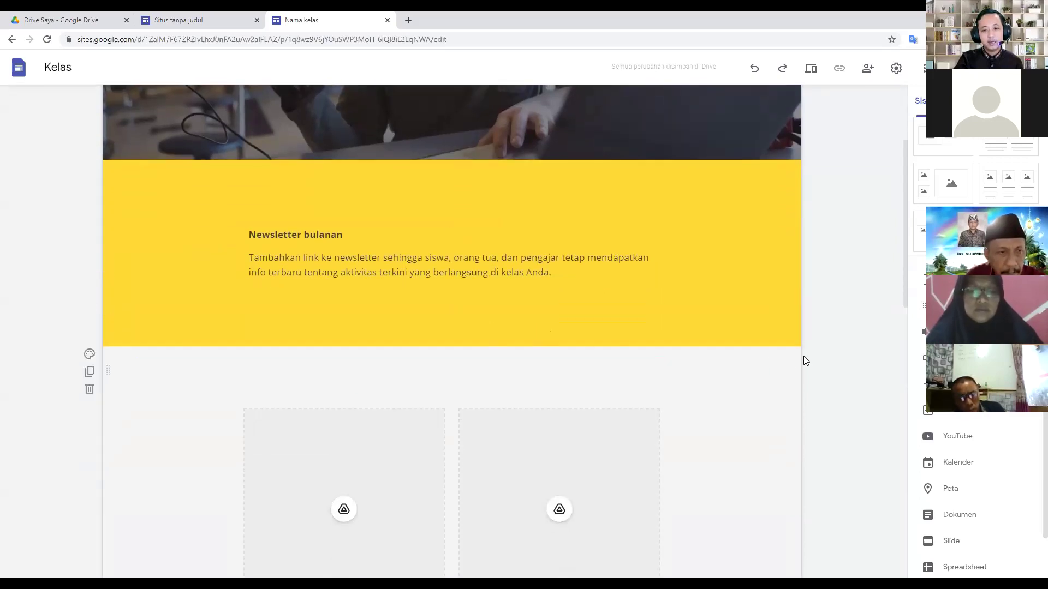
{"action": "scroll", "coordinate": [807, 356], "scroll_direction": "down", "scroll_amount": 9}
{"action": "left_click_drag", "start_coordinate": [541, 328], "coordinate": [535, 378]}
{"action": "scroll", "coordinate": [757, 327], "scroll_direction": "up", "scroll_amount": 10}
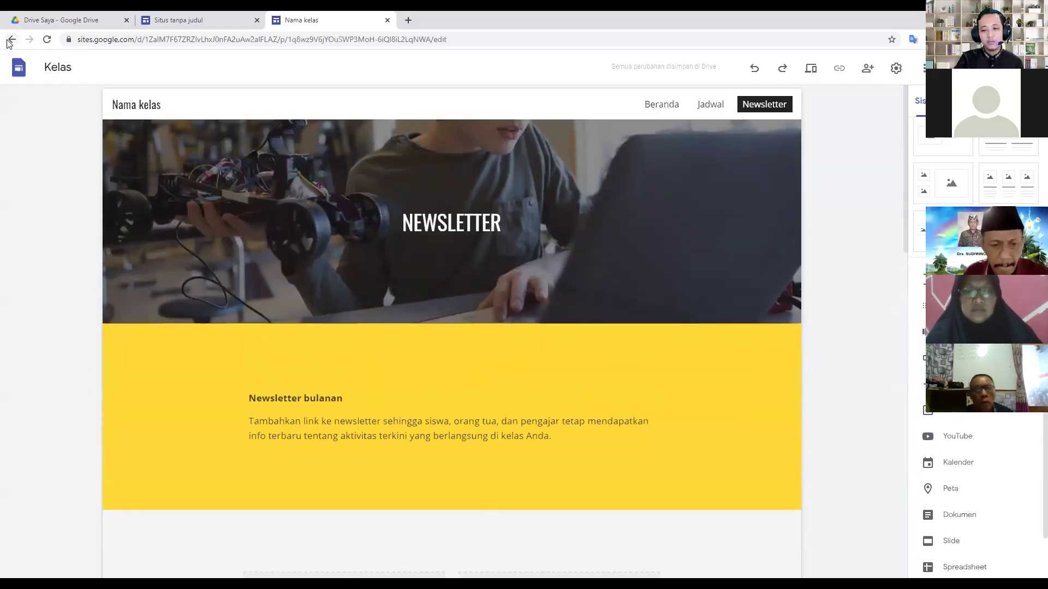
- Close the Kelas template site and return to the untitled blank site
{"action": "key", "text": "alt+Left"}
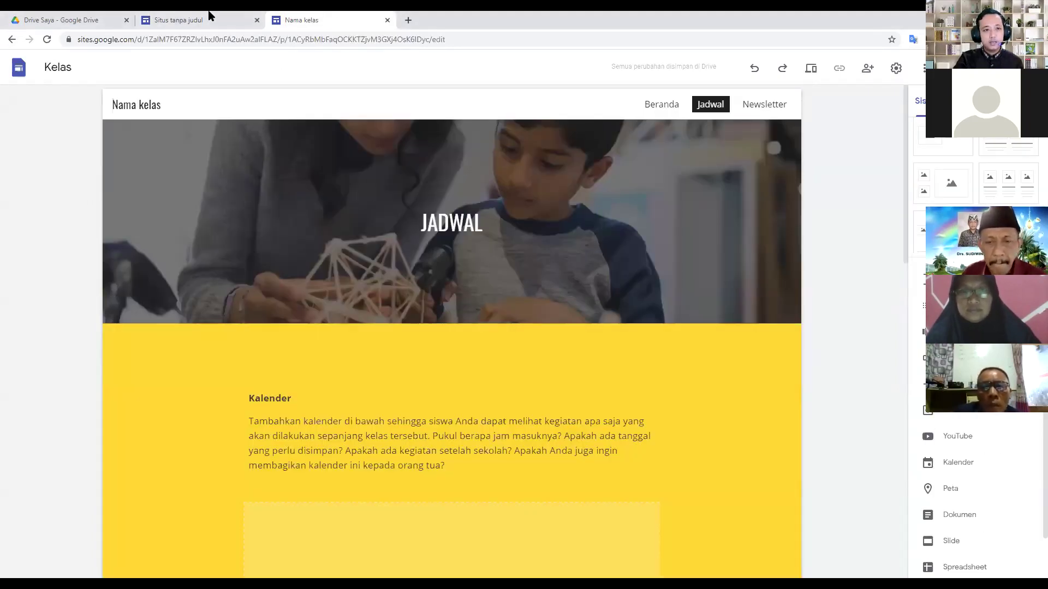
{"action": "left_click", "coordinate": [206, 17]}
{"action": "left_click", "coordinate": [345, 19]}
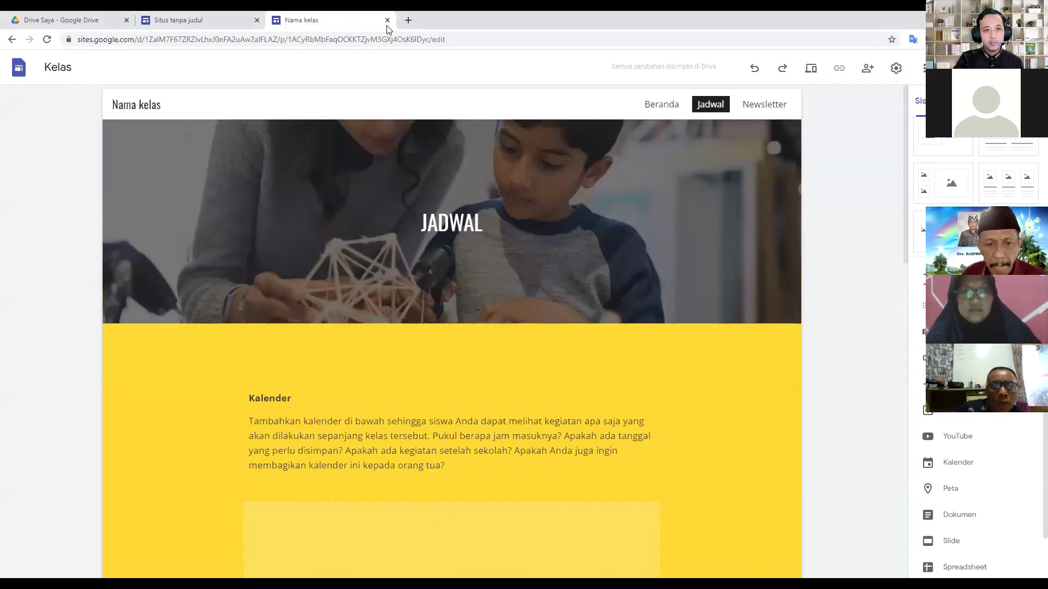
{"action": "left_click", "coordinate": [387, 20]}
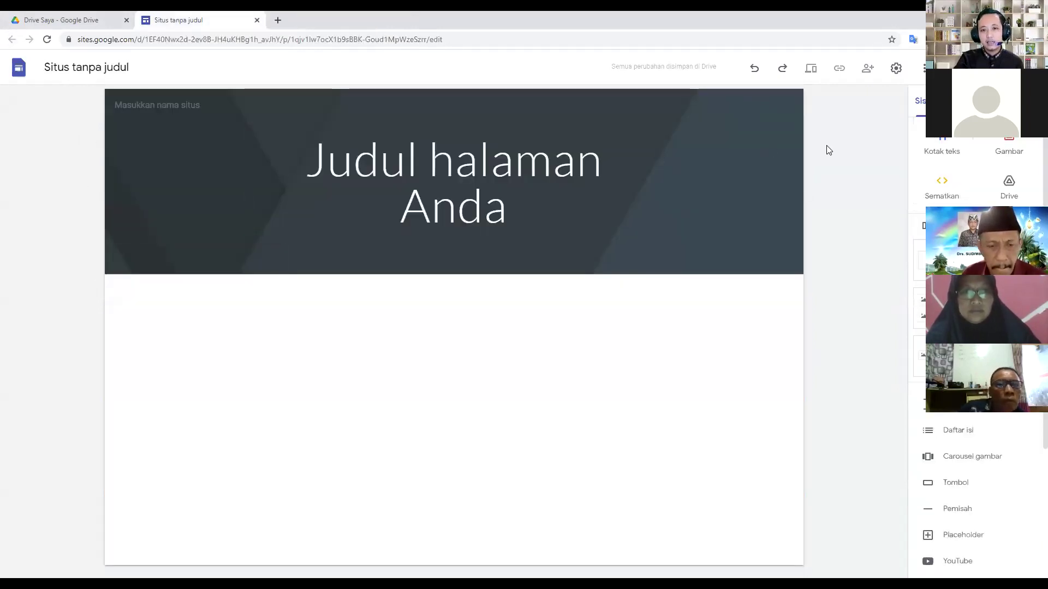
- Rename the untitled blank site as Matematika
{"action": "mouse_move", "coordinate": [187, 230]}
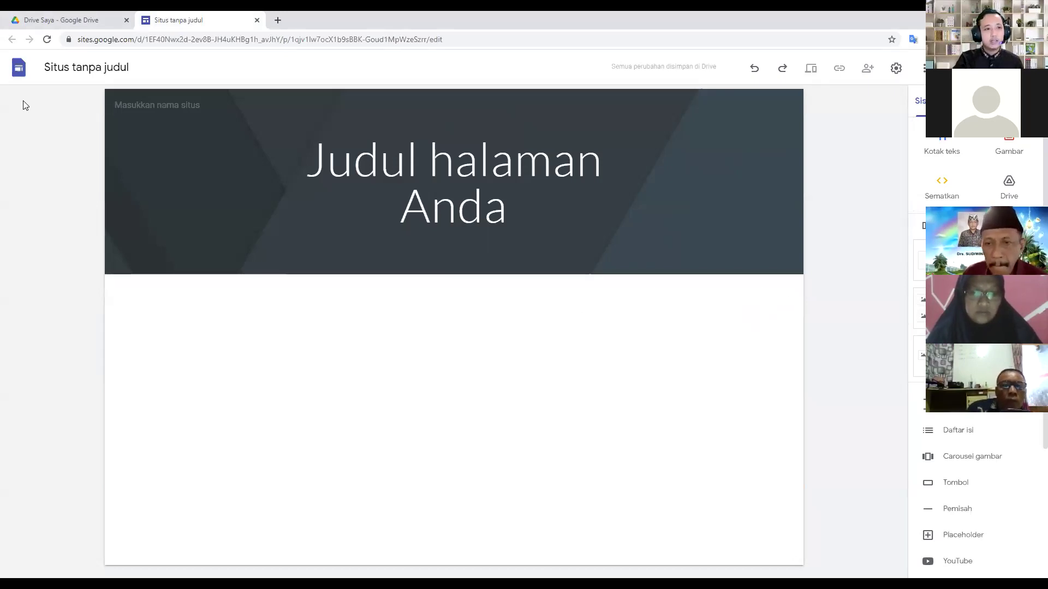
{"action": "left_click", "coordinate": [59, 69]}
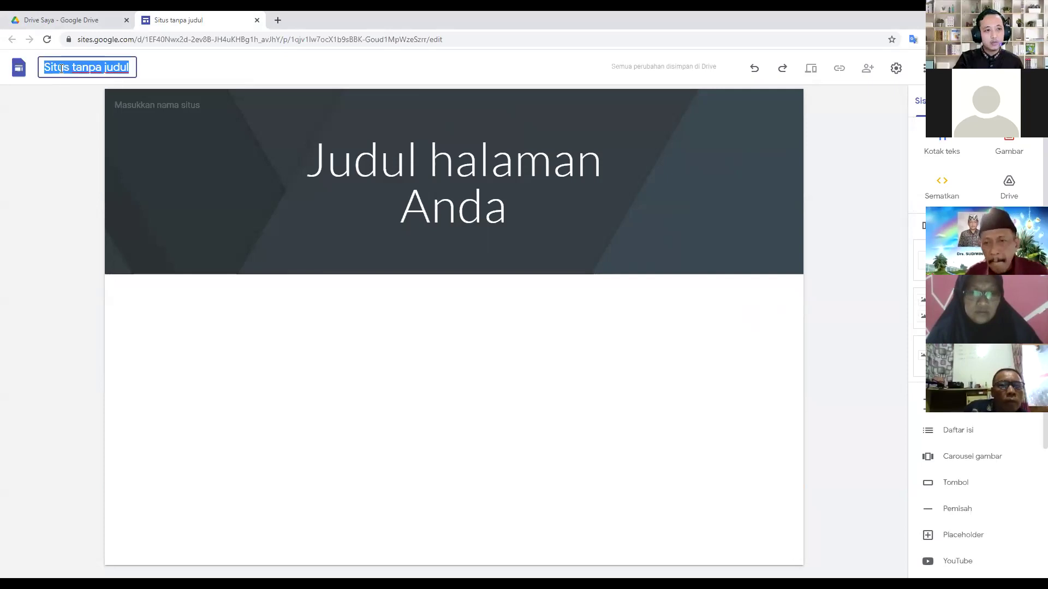
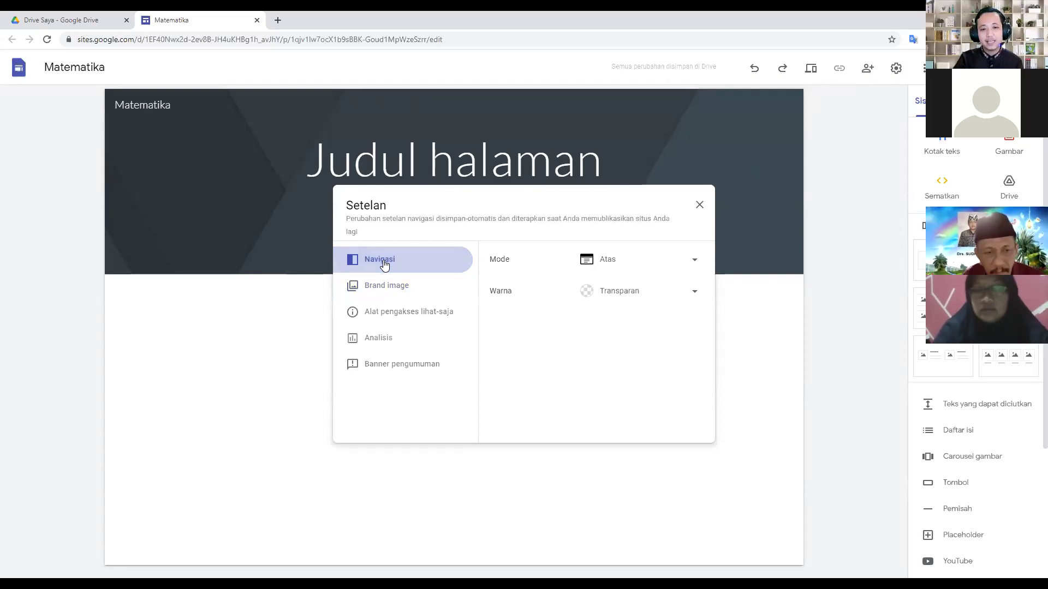
- In the site settings, set the navigation mode to Samping, try the colour Putih, and set the colour to Hitam
{"action": "left_click", "coordinate": [699, 205]}
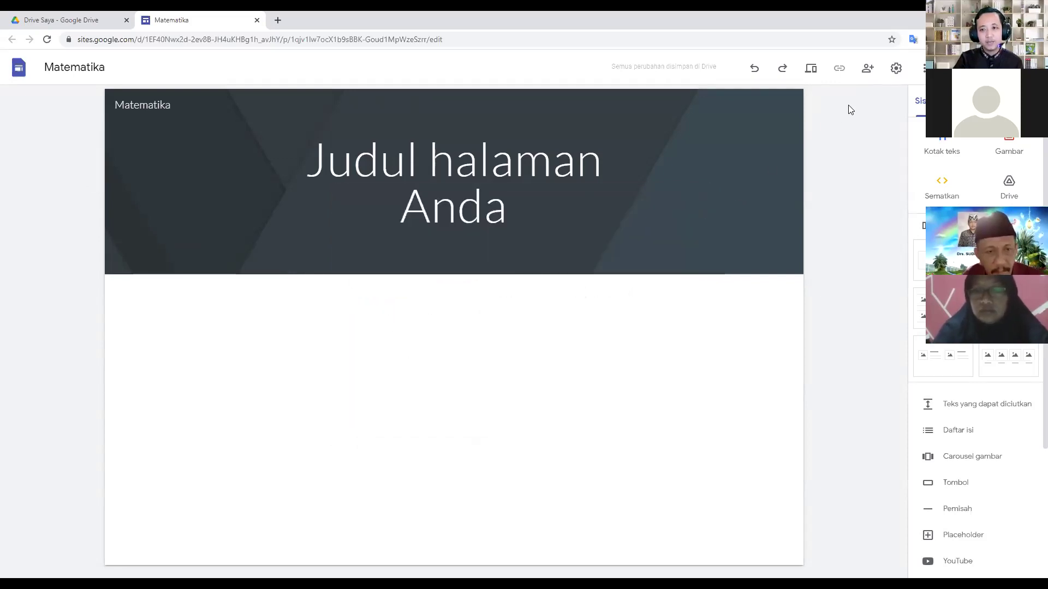
{"action": "left_click", "coordinate": [896, 66]}
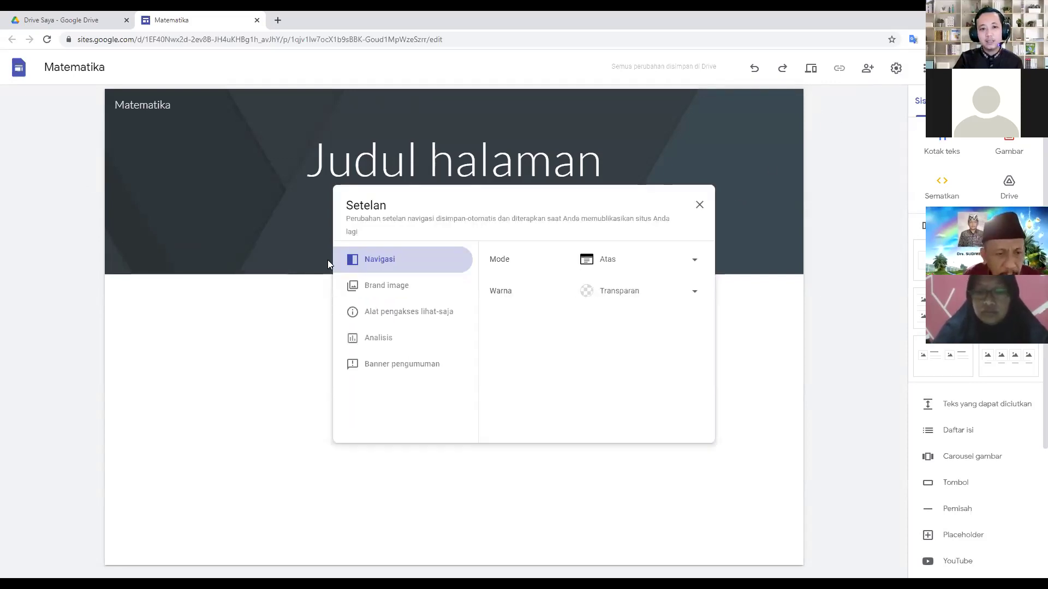
{"action": "left_click", "coordinate": [678, 262]}
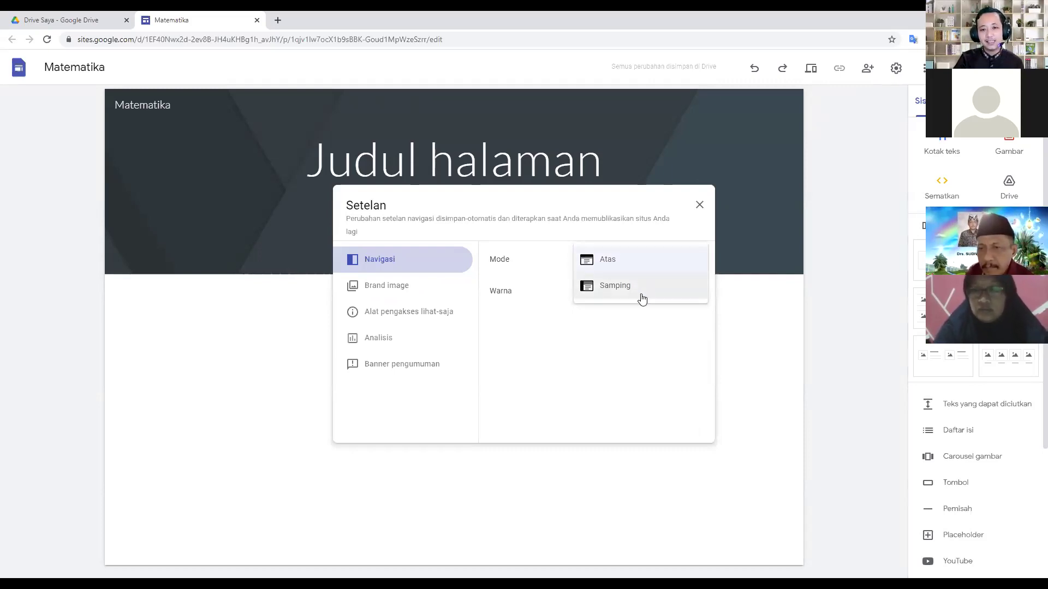
{"action": "left_click", "coordinate": [618, 293]}
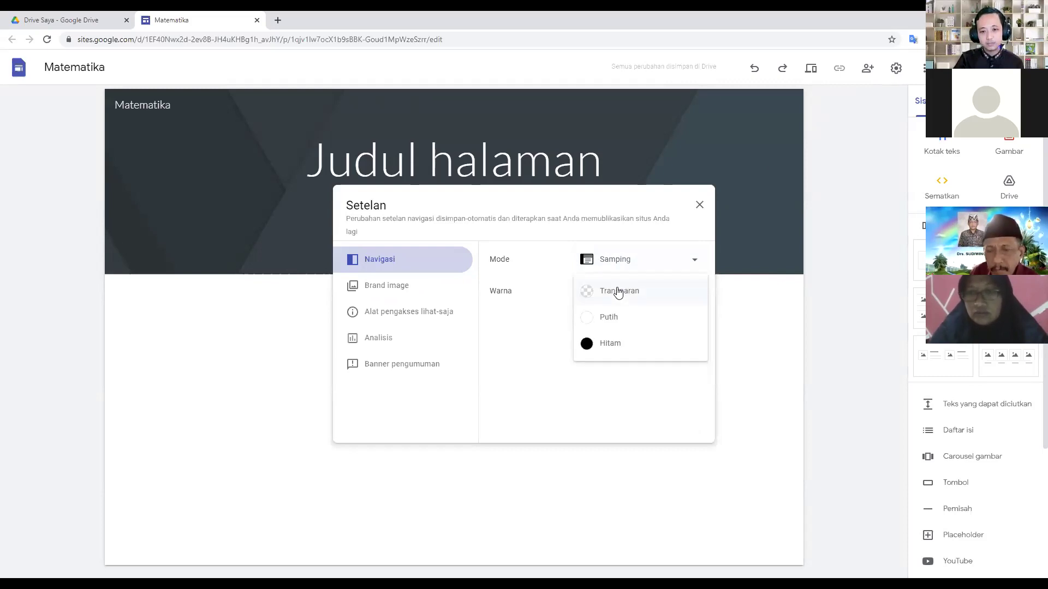
{"action": "left_click", "coordinate": [583, 320]}
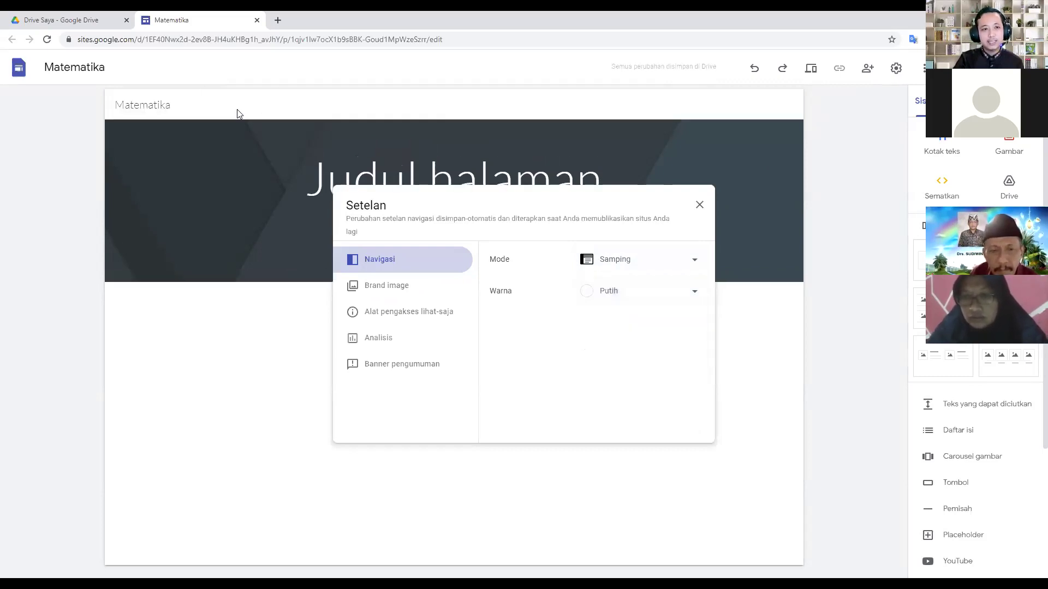
{"action": "left_click", "coordinate": [648, 290]}
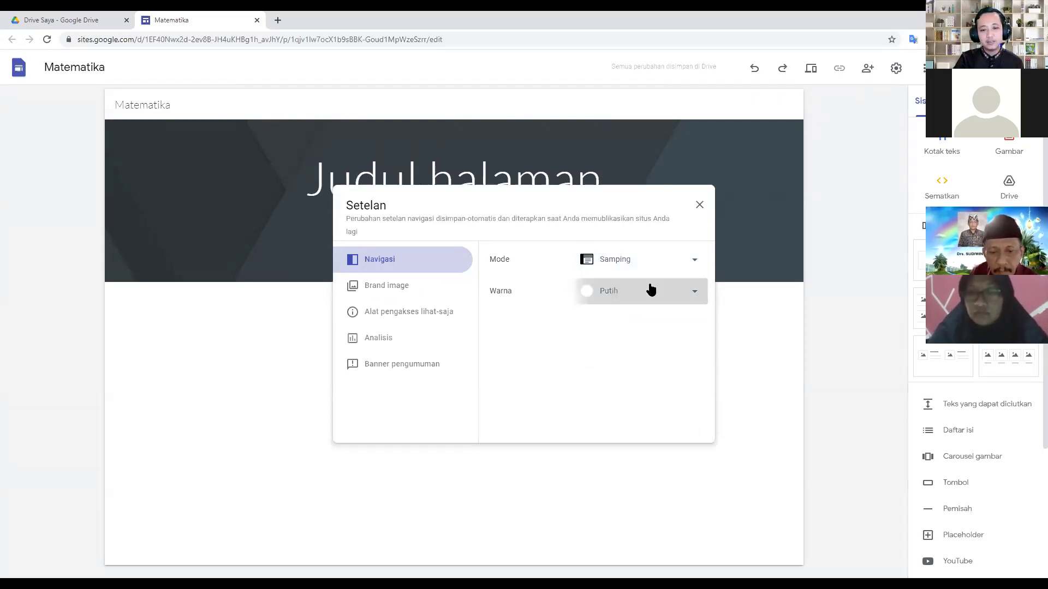
{"action": "left_click", "coordinate": [627, 322]}
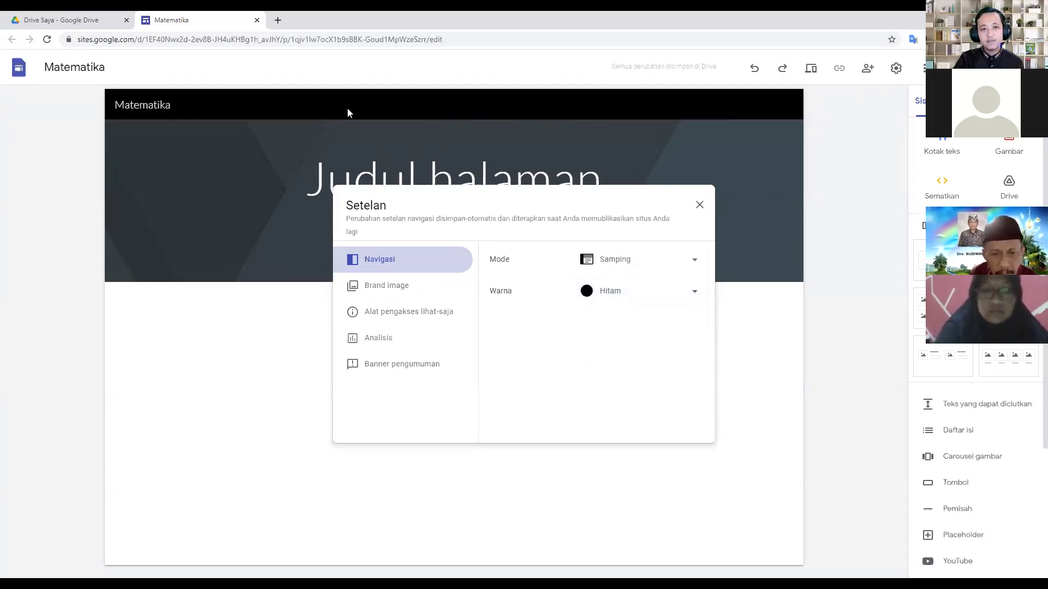
- Set the navigation colour (Warna) to Transparan in the site settings
{"action": "left_click", "coordinate": [670, 294]}
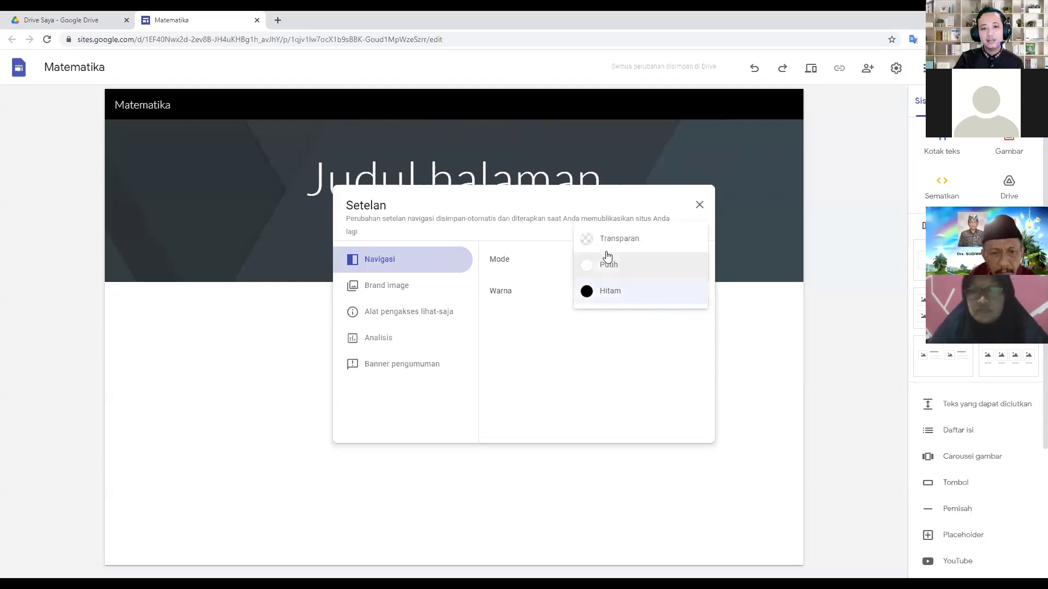
{"action": "left_click", "coordinate": [605, 247]}
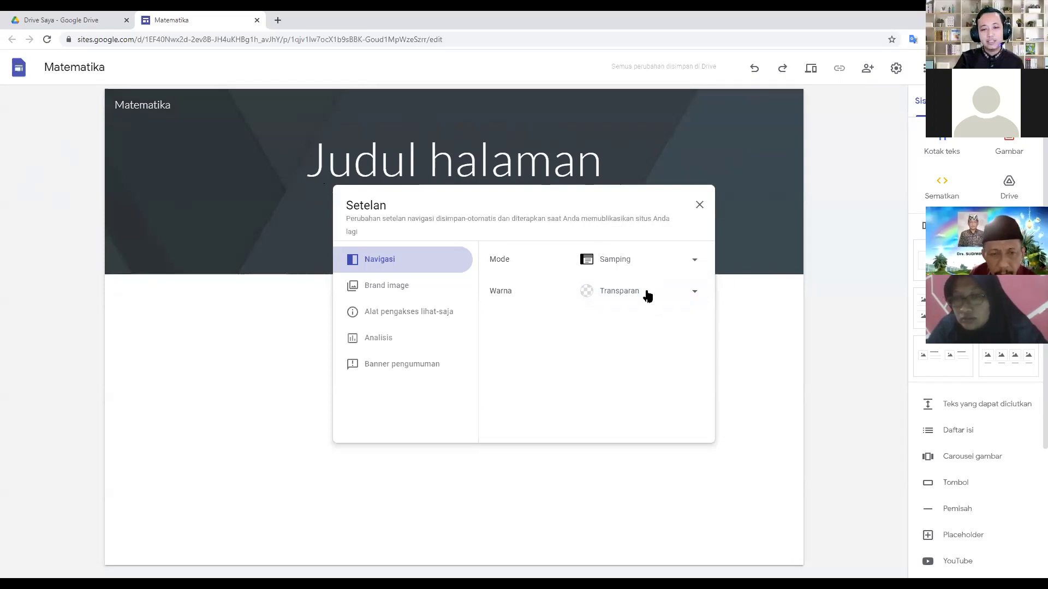
{"action": "left_click", "coordinate": [648, 295]}
{"action": "left_click", "coordinate": [648, 295]}
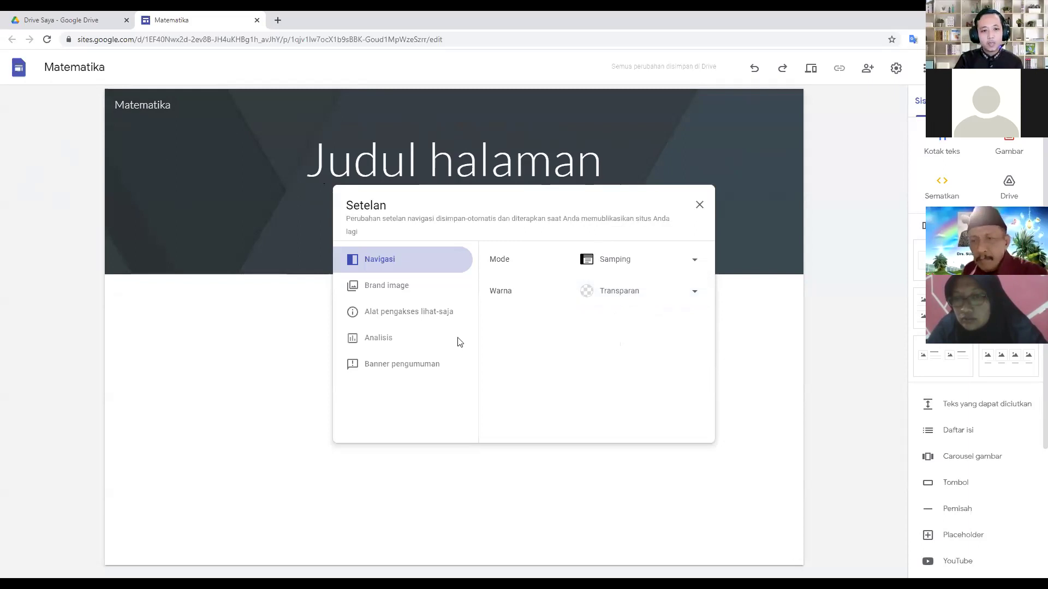
- In the Brand image settings, upload cropped-Horizontal-1024x570.png from the Pictures folder as the site logo
{"action": "left_click", "coordinate": [377, 291]}
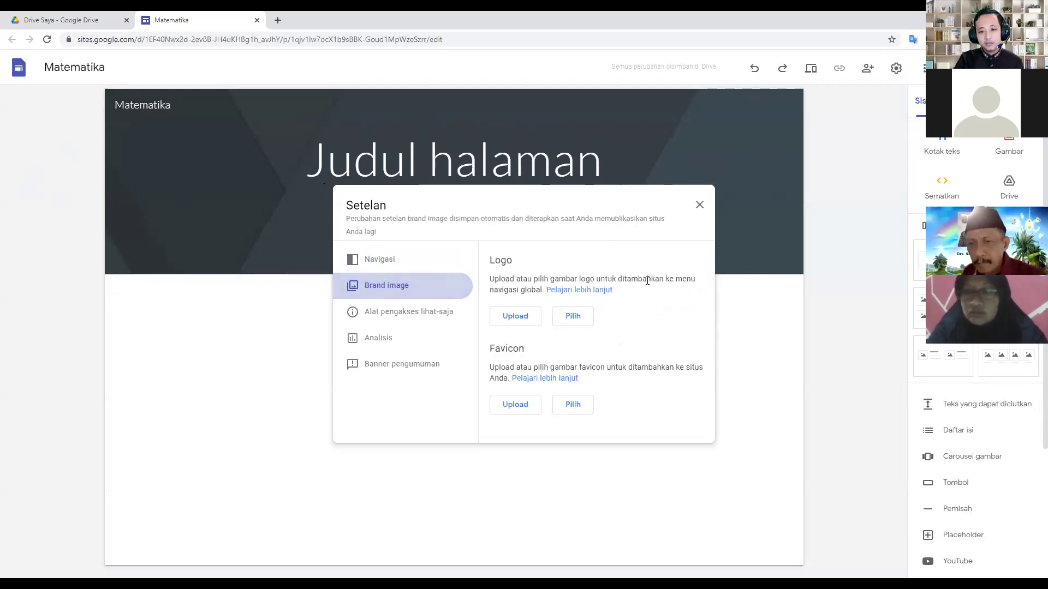
{"action": "left_click", "coordinate": [504, 315]}
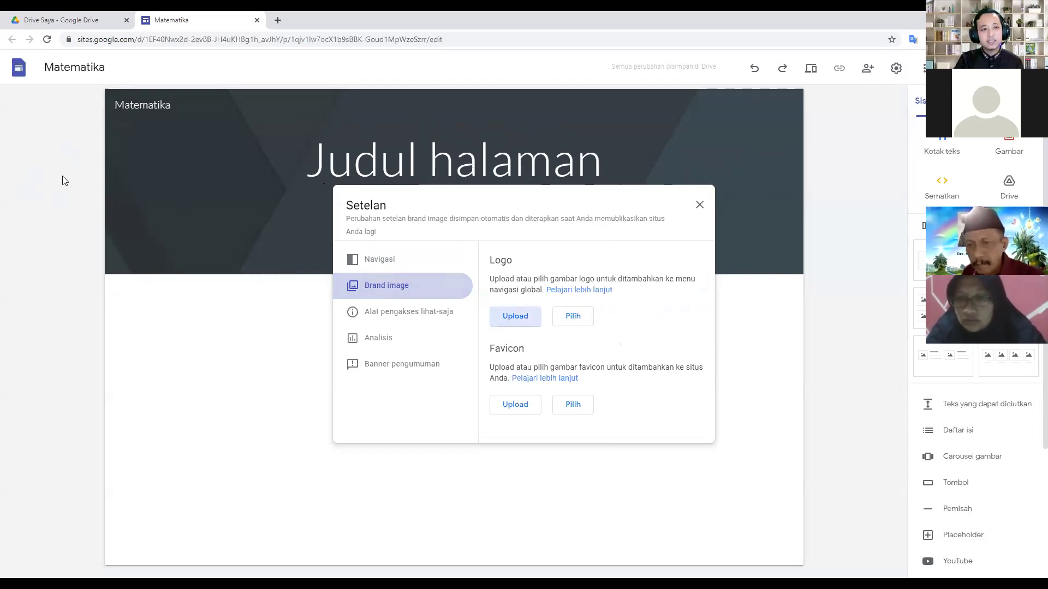
{"action": "left_click", "coordinate": [64, 230]}
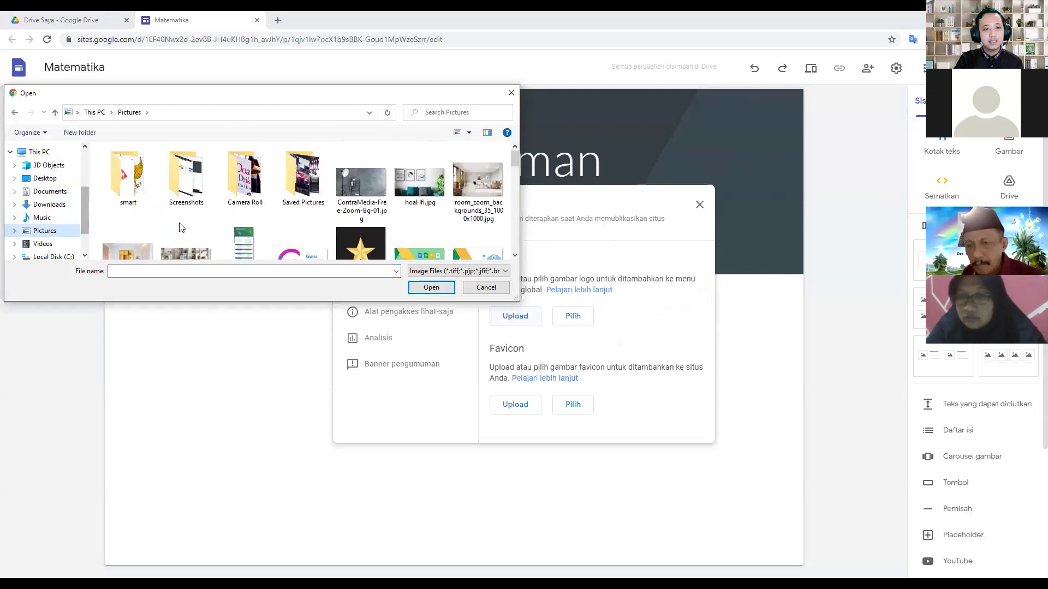
{"action": "scroll", "coordinate": [484, 230], "scroll_direction": "down", "scroll_amount": 1}
{"action": "scroll", "coordinate": [475, 231], "scroll_direction": "down", "scroll_amount": 2}
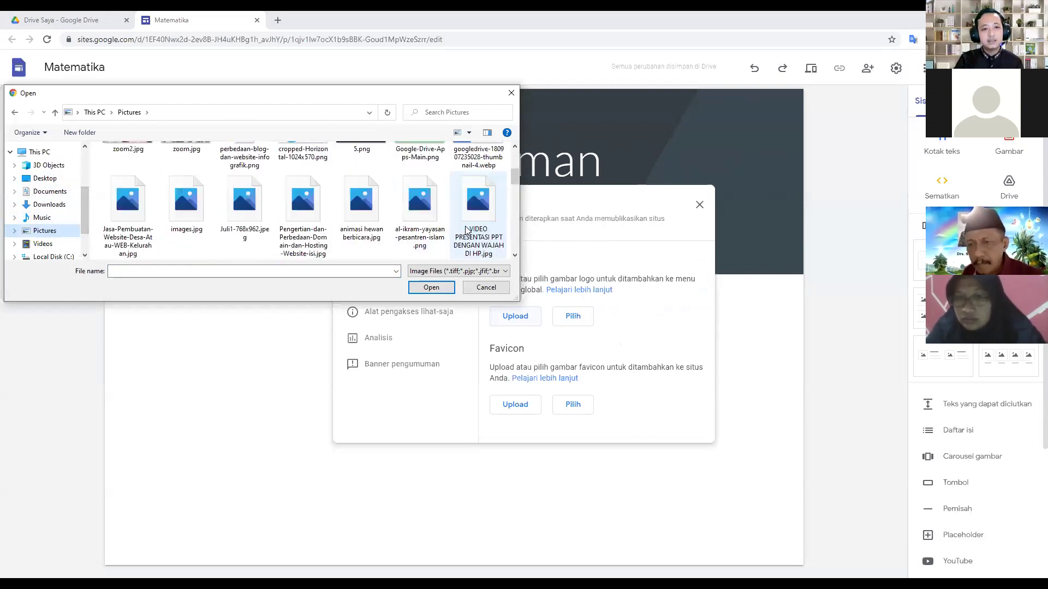
{"action": "scroll", "coordinate": [320, 221], "scroll_direction": "up", "scroll_amount": 1}
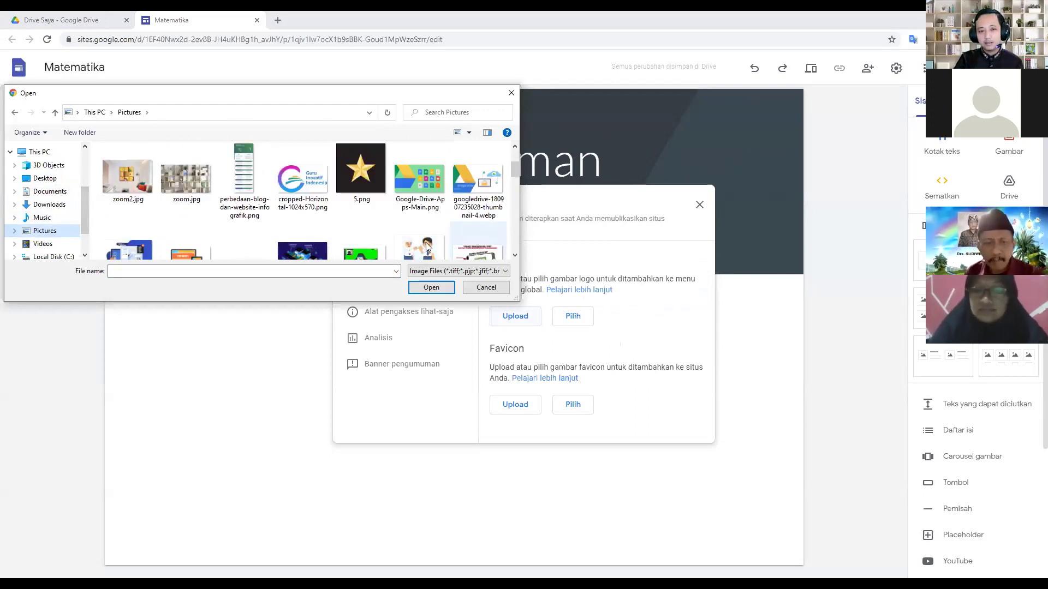
{"action": "left_click", "coordinate": [301, 184]}
{"action": "double_click", "coordinate": [300, 180]}
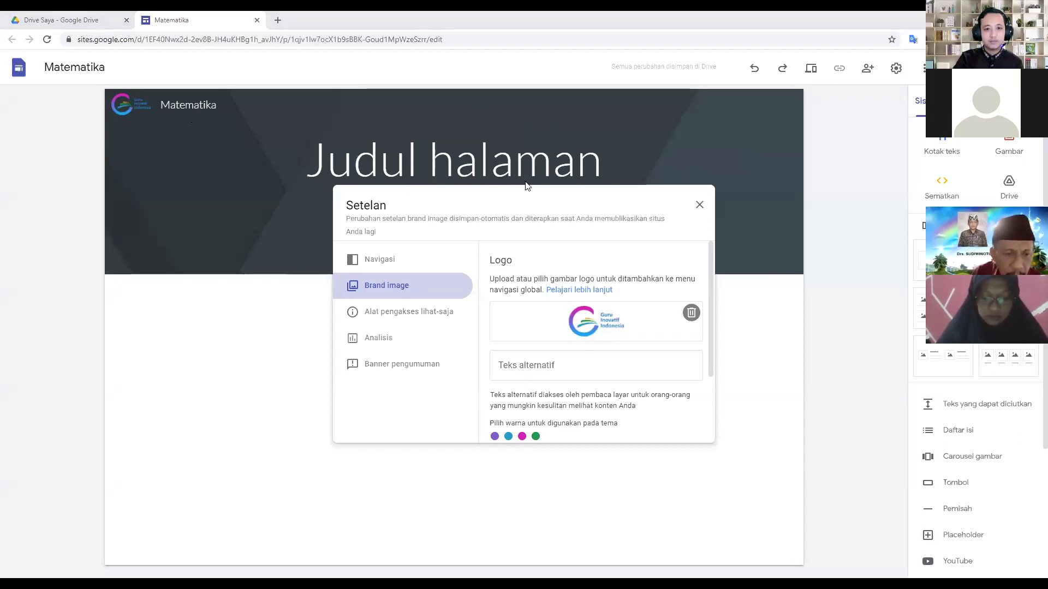
- Close the settings to check the logo in the site header, and reopen the Brand image settings at the Favicon section
{"action": "left_click", "coordinate": [123, 104]}
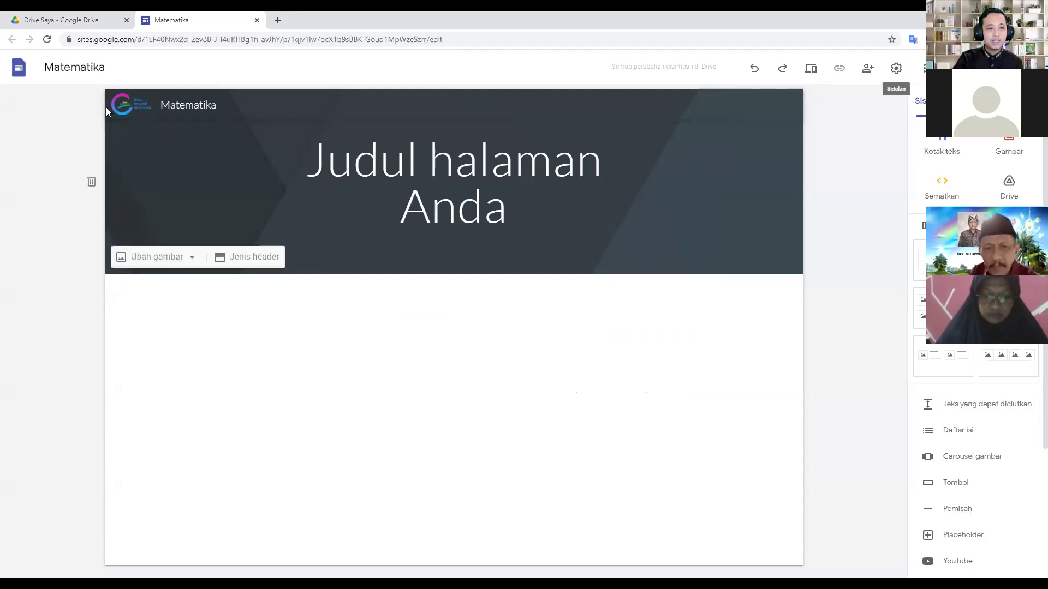
{"action": "mouse_move", "coordinate": [121, 108]}
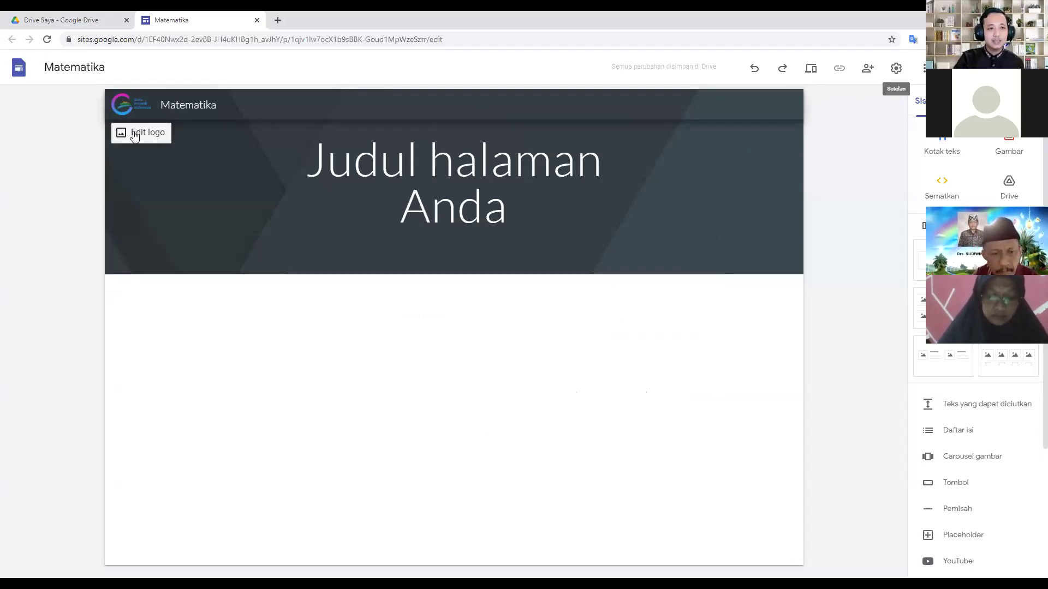
{"action": "left_click", "coordinate": [890, 77]}
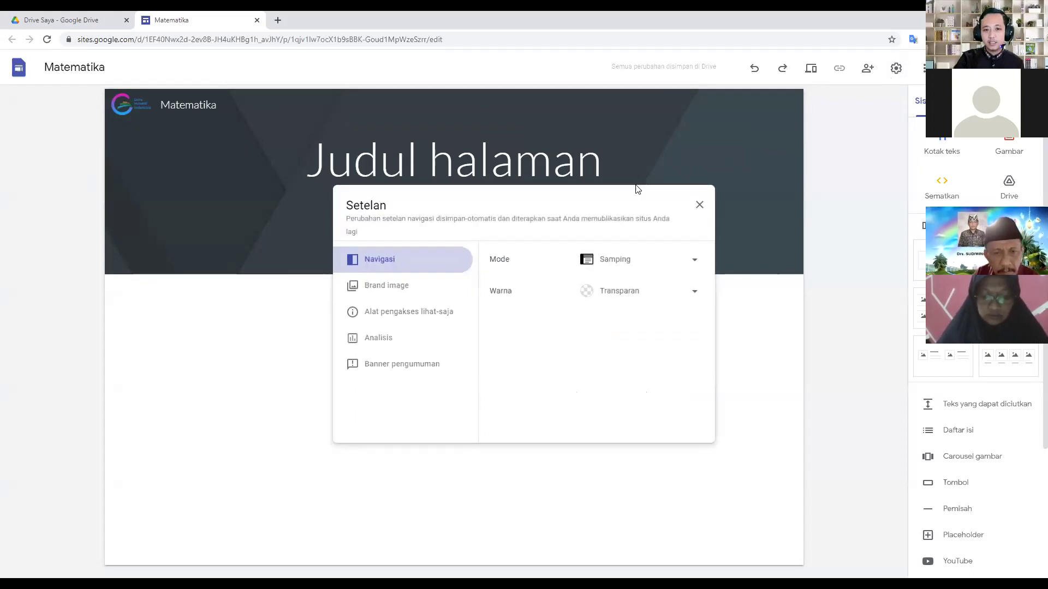
{"action": "left_click", "coordinate": [389, 284]}
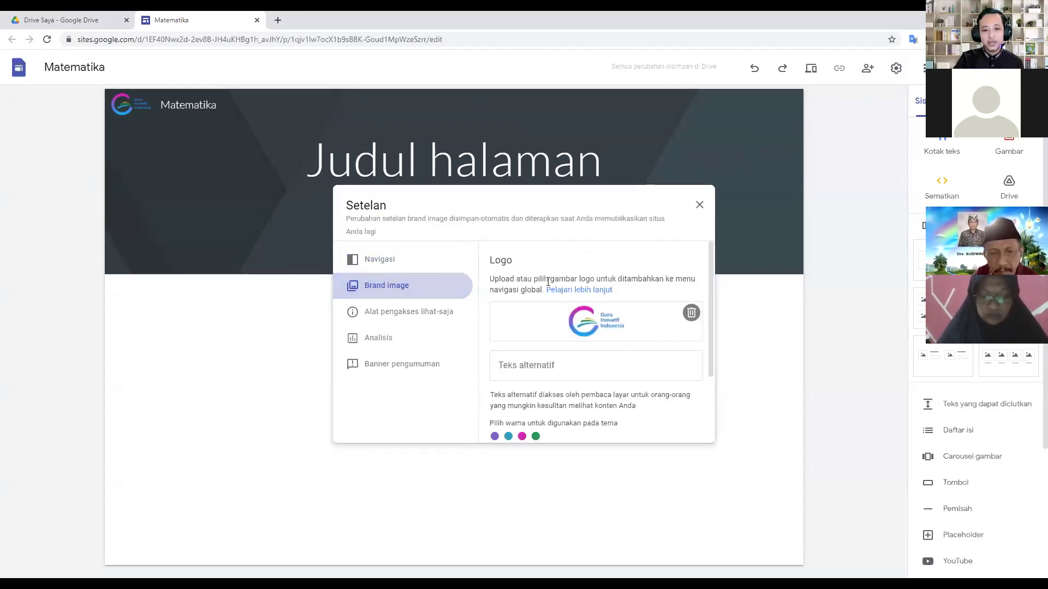
{"action": "scroll", "coordinate": [552, 332], "scroll_direction": "down", "scroll_amount": 3}
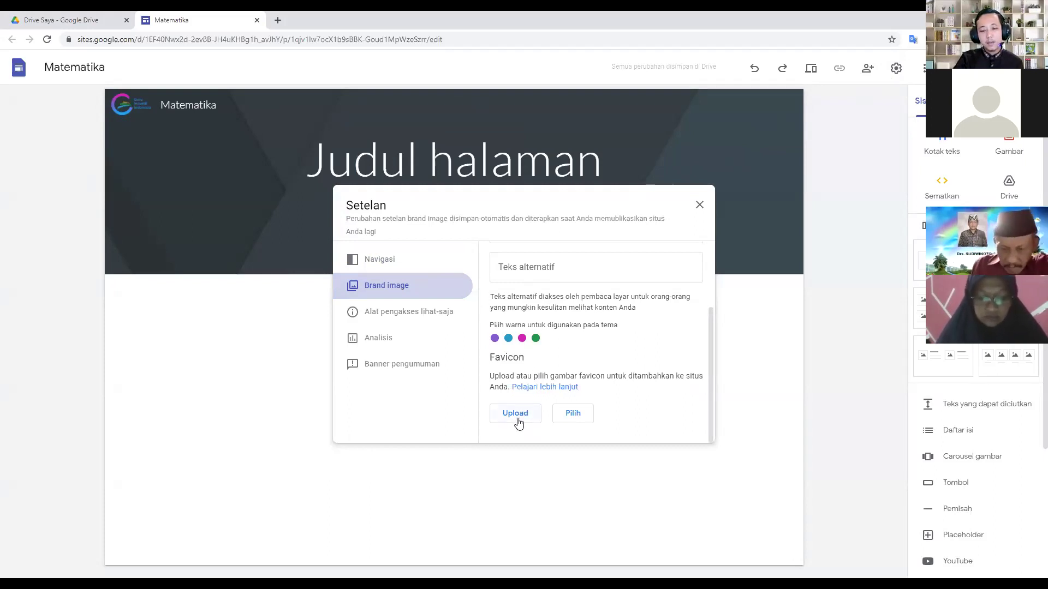
- Open the presenter's portfolio website in a new browser tab to view its favicon as an example, and close that tab
{"action": "left_click", "coordinate": [273, 18]}
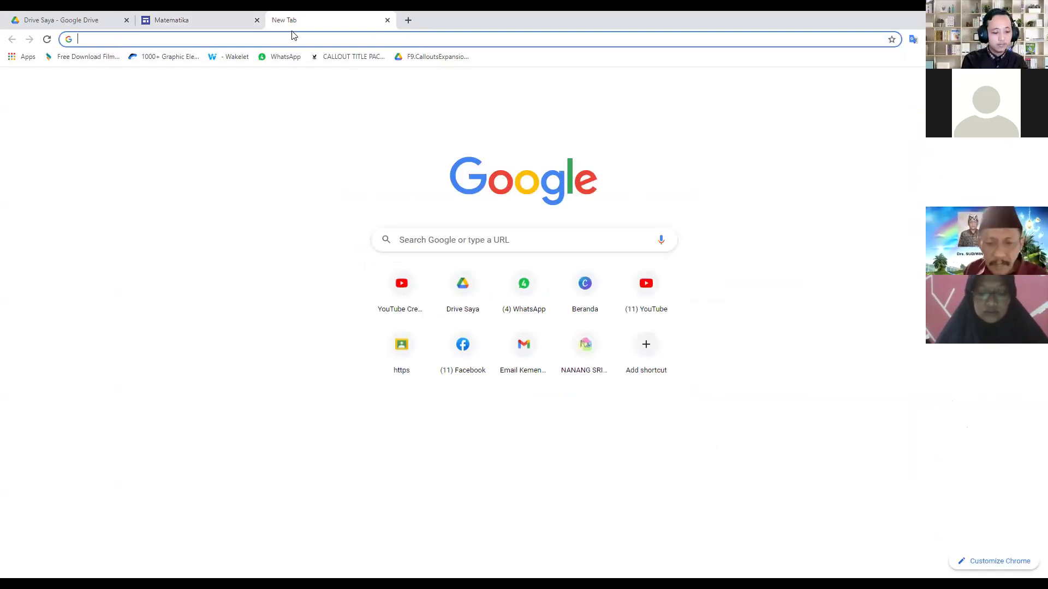
{"action": "type", "text": "nanang"}
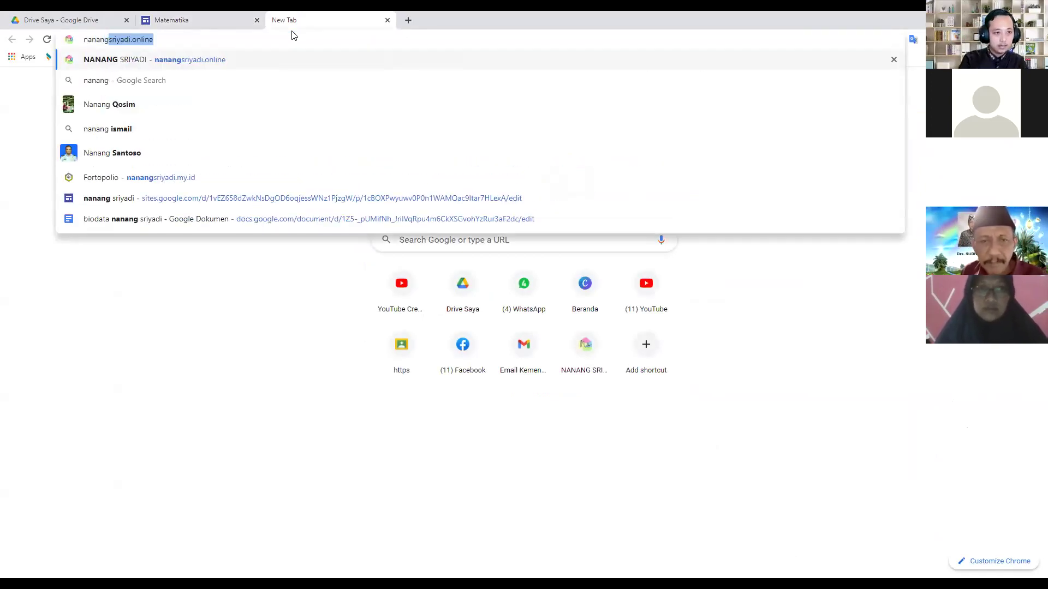
{"action": "type", "text": "sr"}
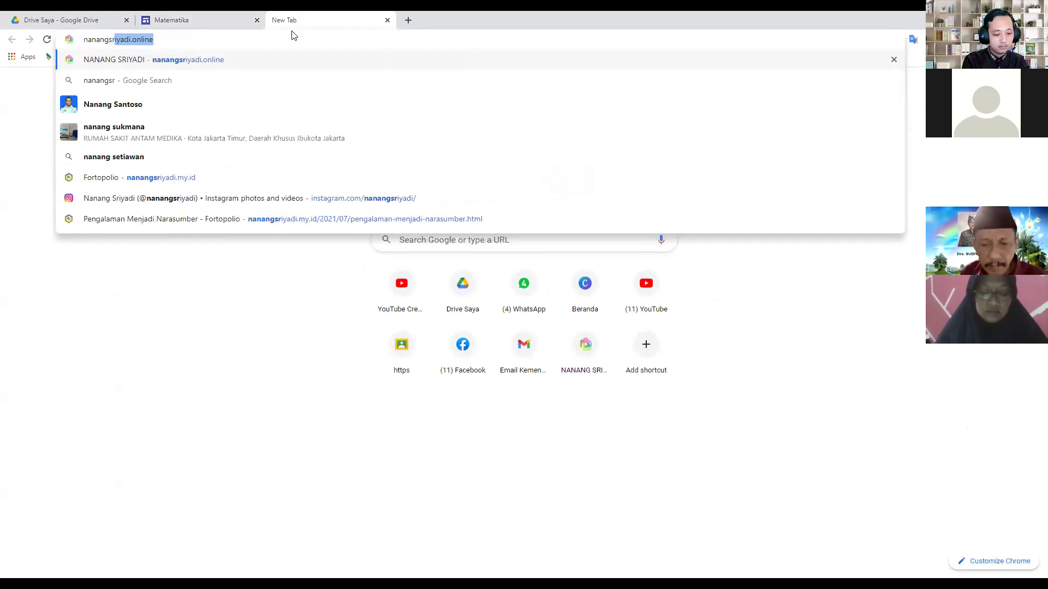
{"action": "type", "text": "iyadi.my.i"}
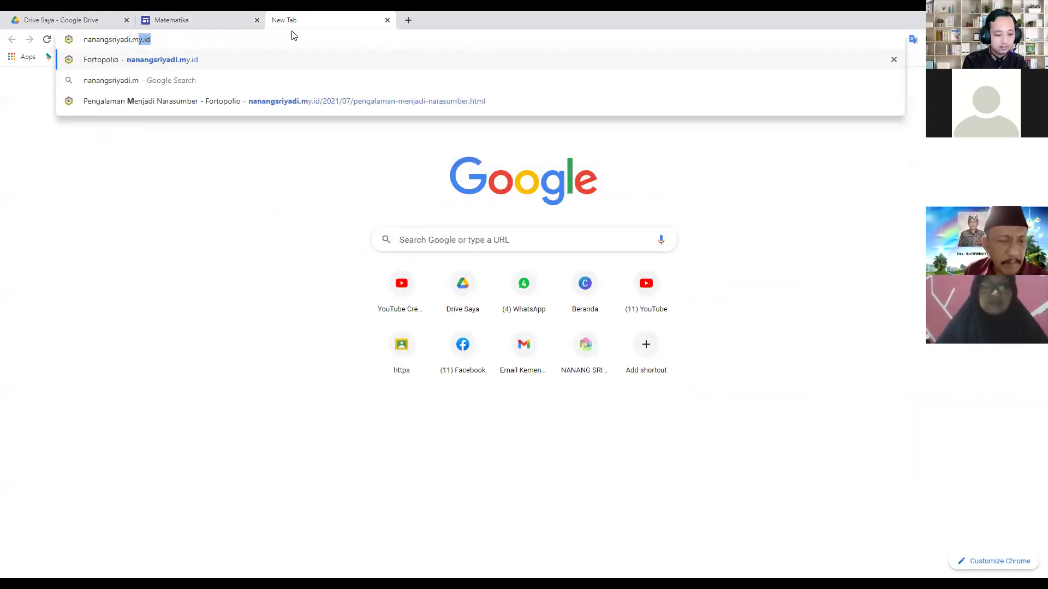
{"action": "type", "text": "d"}
{"action": "key", "text": "Return"}
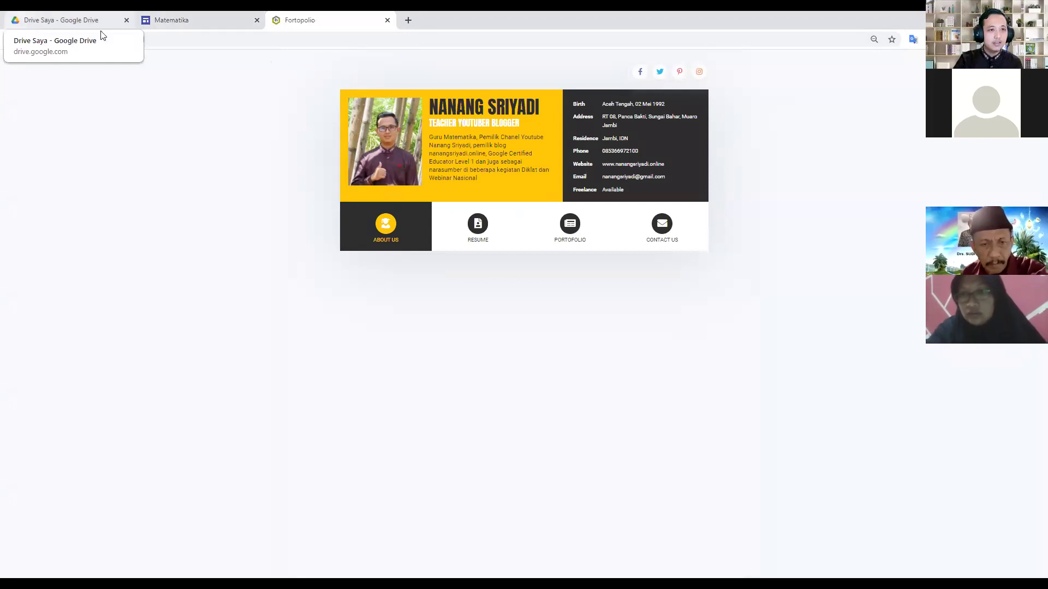
{"action": "left_click", "coordinate": [387, 21]}
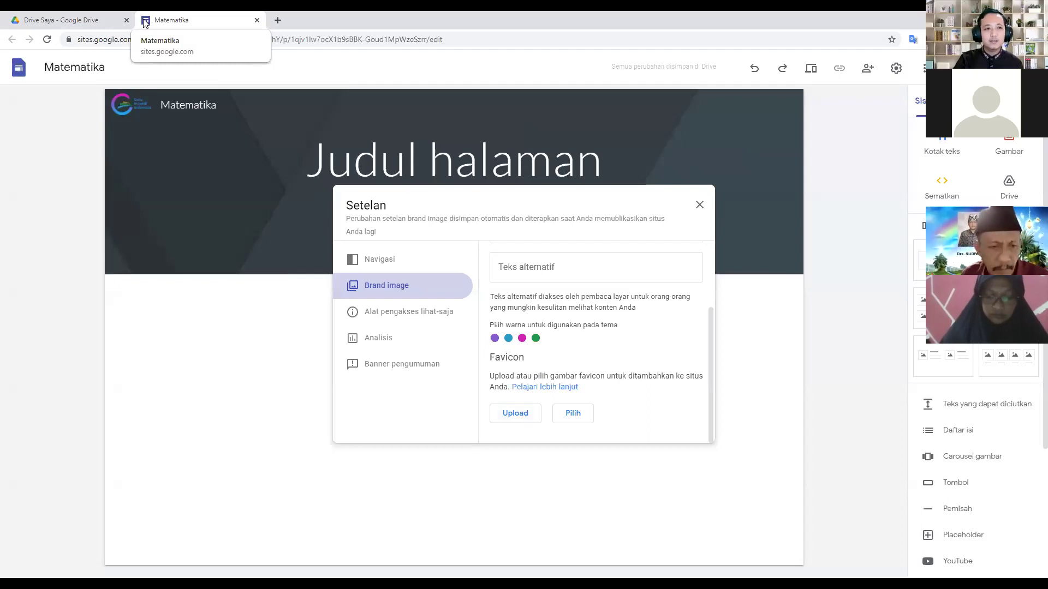
- Upload cropped-Horizontal-1024x570.png as the site's favicon
{"action": "left_click", "coordinate": [501, 413]}
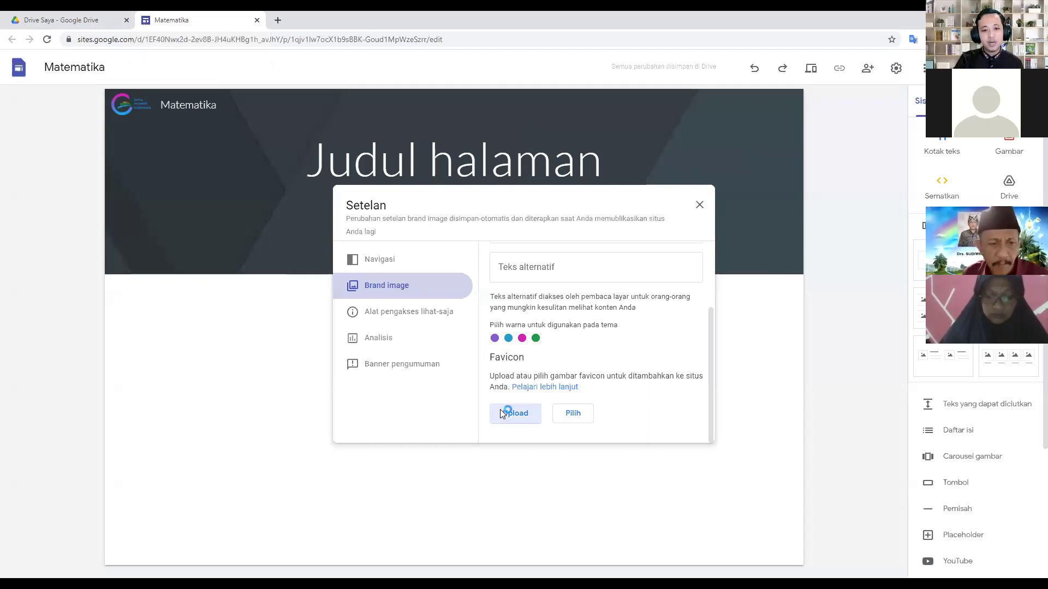
{"action": "left_click", "coordinate": [306, 226]}
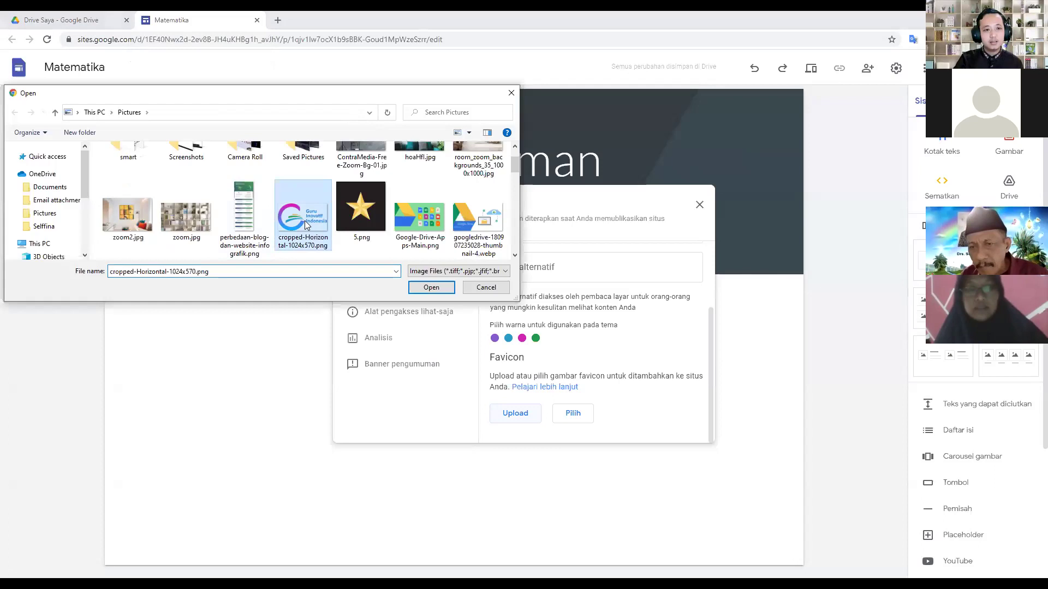
{"action": "double_click", "coordinate": [305, 225]}
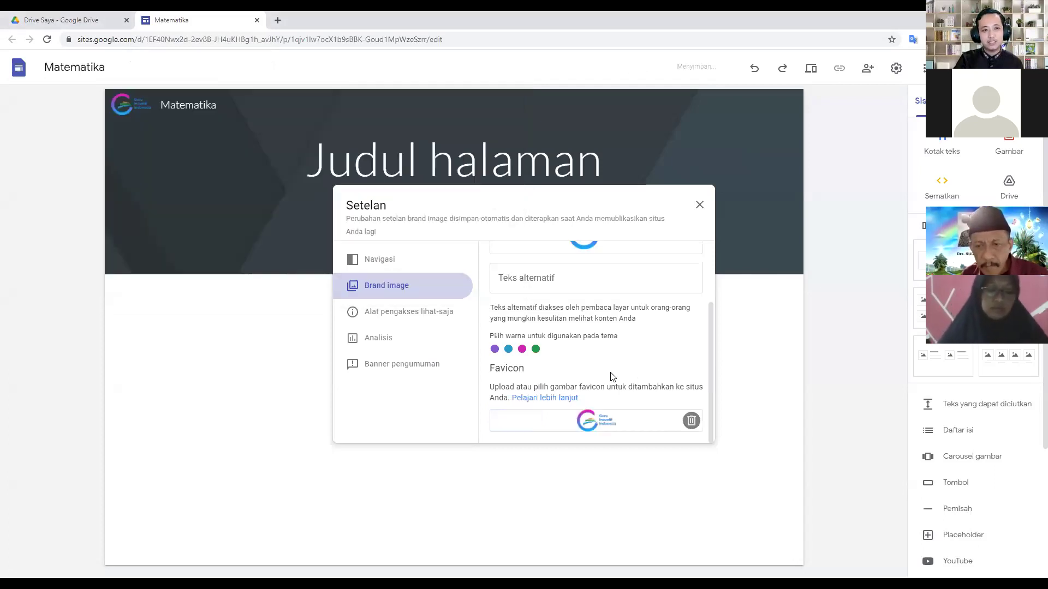
{"action": "scroll", "coordinate": [505, 279], "scroll_direction": "up", "scroll_amount": 2}
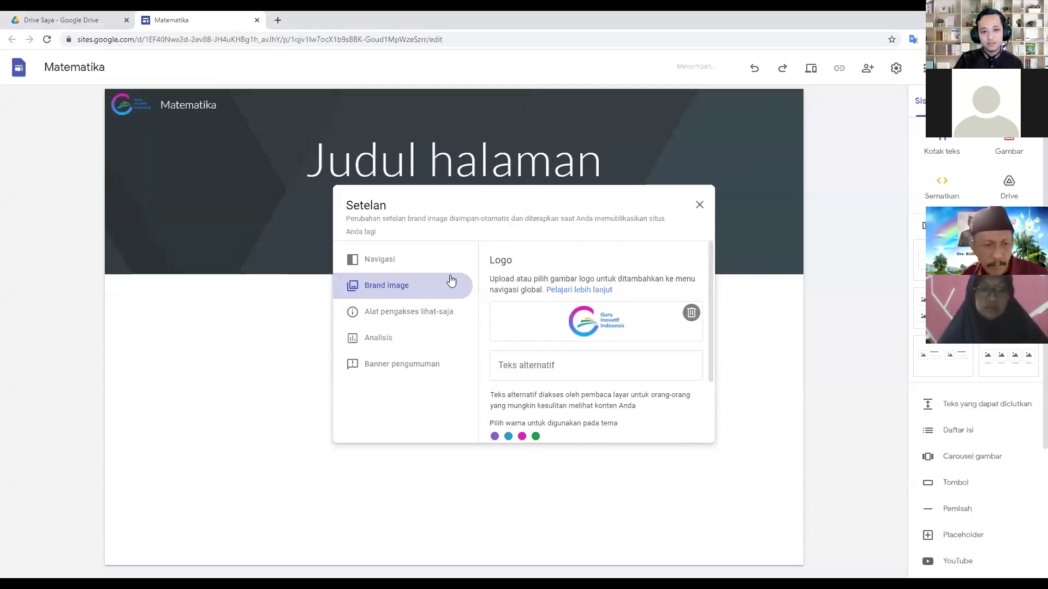
- Review the Navigasi, Brand image, Alat pengakses lihat-saja and Analisis sections of the site settings
{"action": "left_click", "coordinate": [394, 264]}
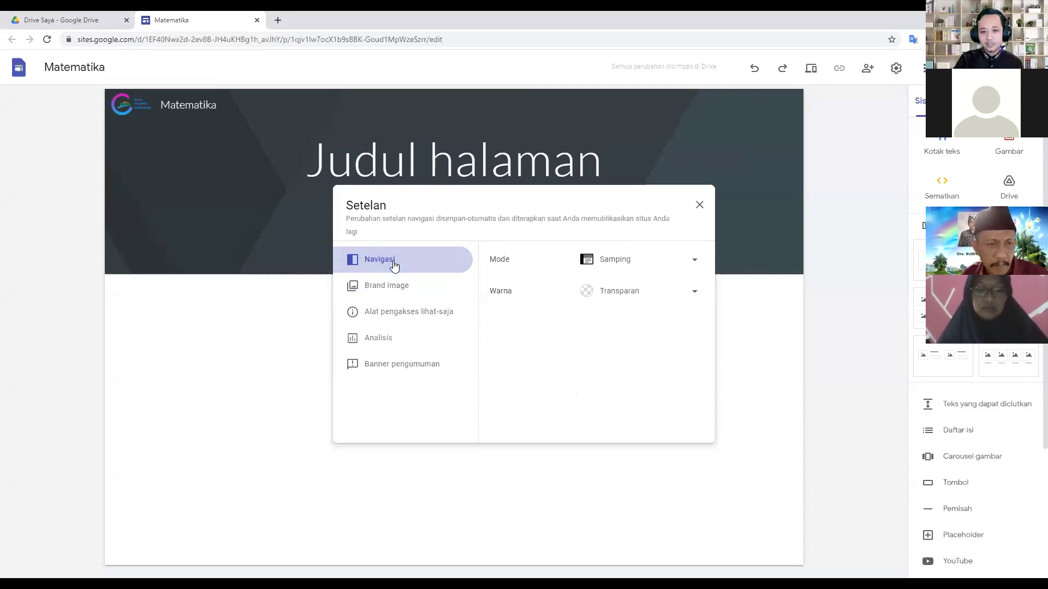
{"action": "left_click", "coordinate": [406, 287]}
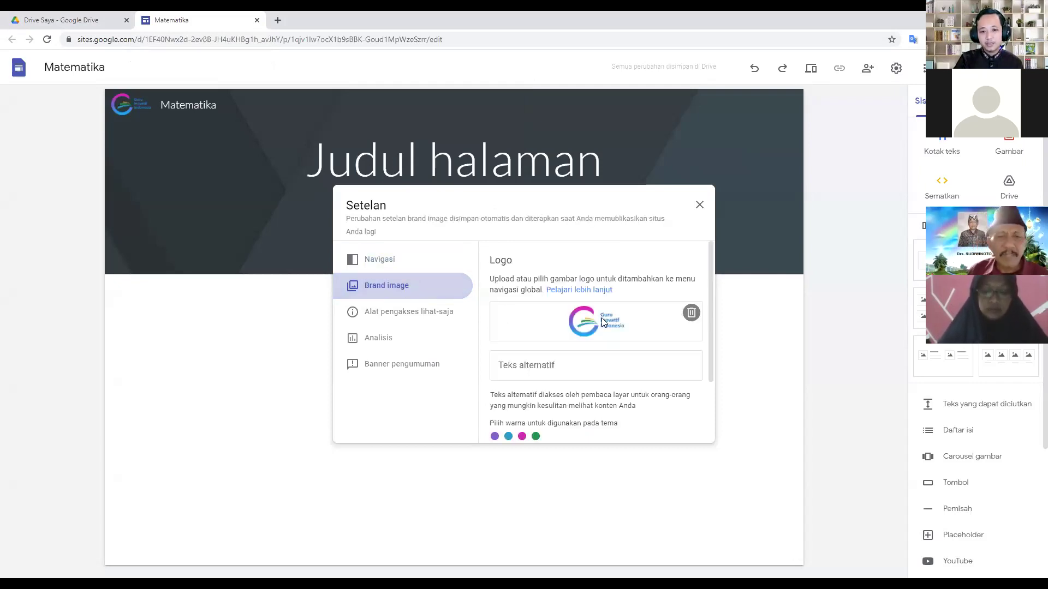
{"action": "scroll", "coordinate": [602, 322], "scroll_direction": "down", "scroll_amount": 2}
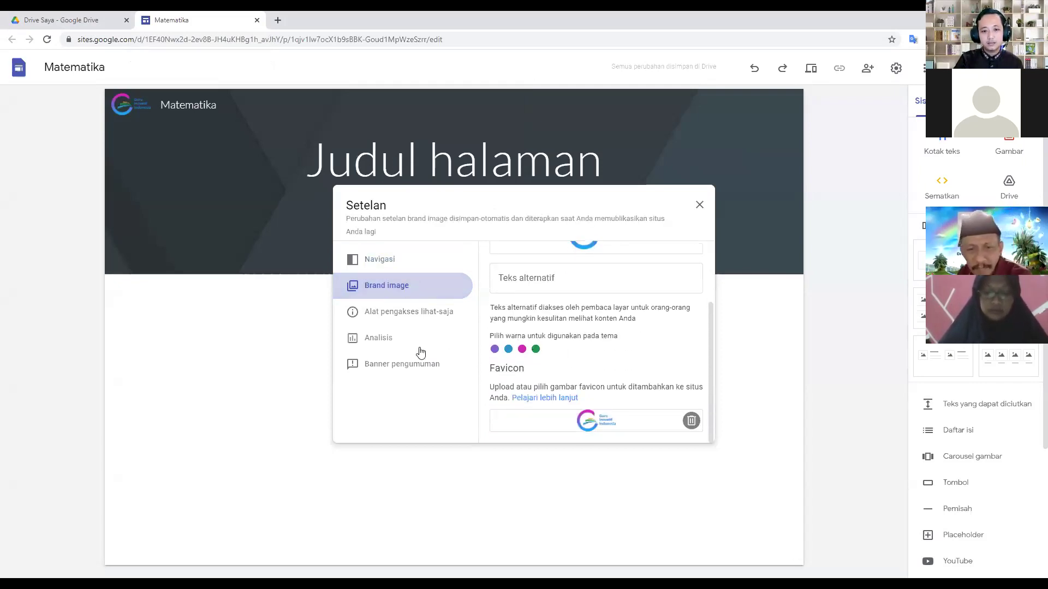
{"action": "left_click", "coordinate": [377, 311]}
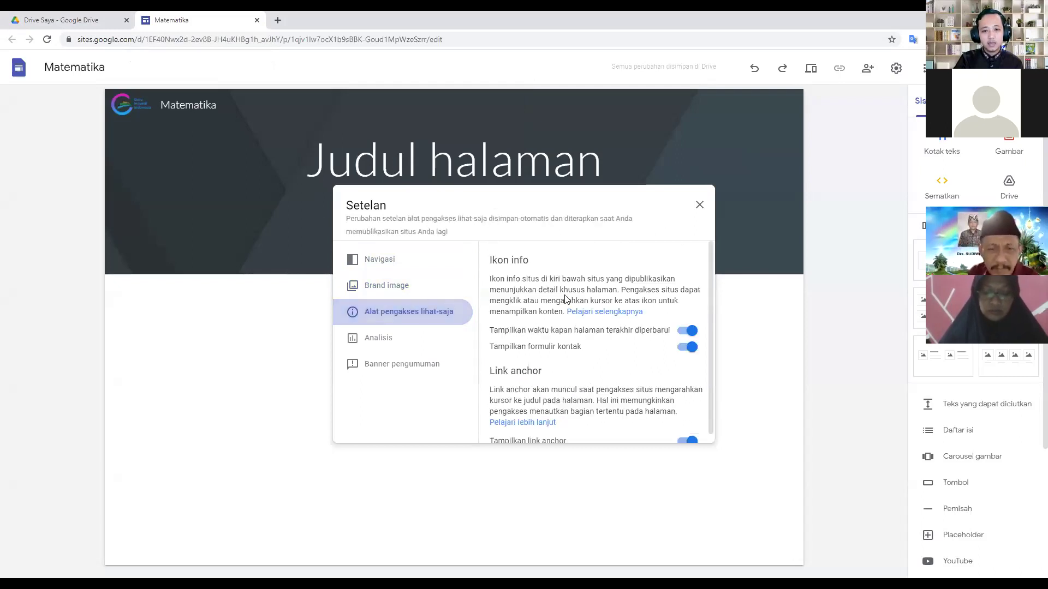
{"action": "scroll", "coordinate": [543, 275], "scroll_direction": "down", "scroll_amount": 1}
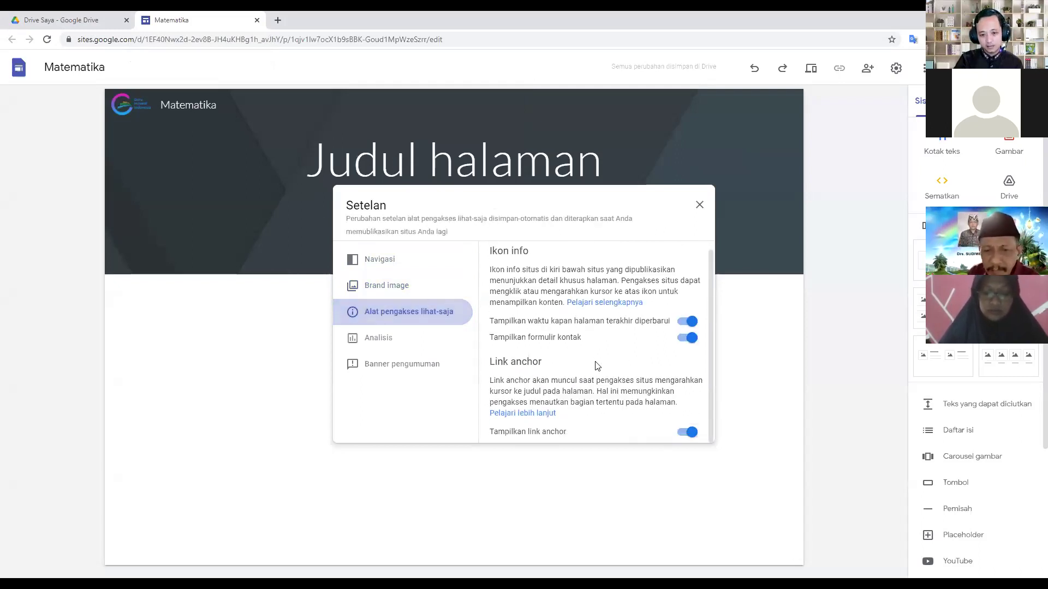
{"action": "scroll", "coordinate": [499, 333], "scroll_direction": "up", "scroll_amount": 1}
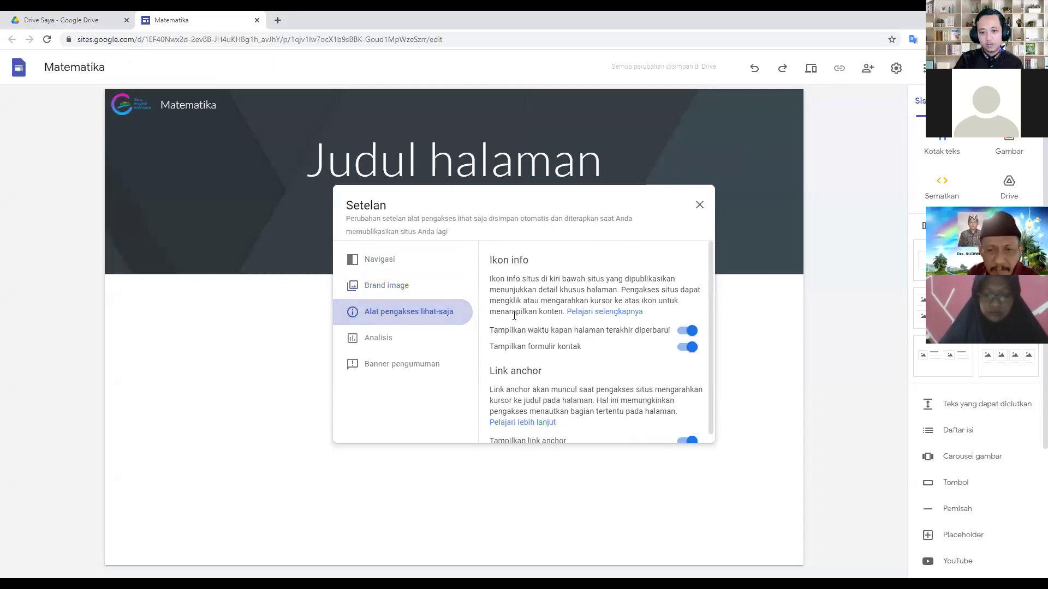
{"action": "left_click", "coordinate": [392, 344]}
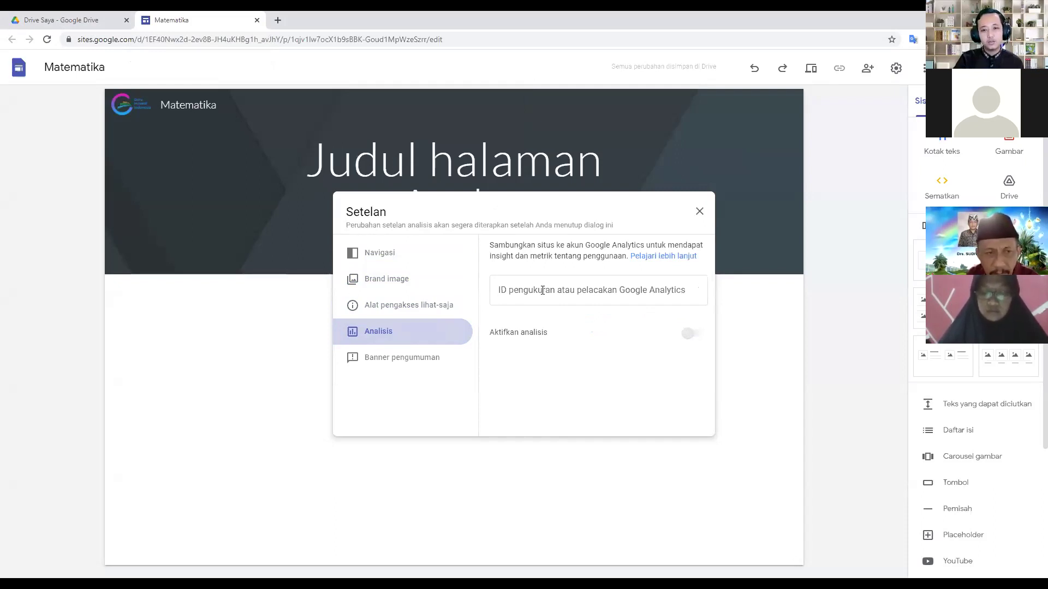
- In the Banner pengumuman settings, turn on Tampilkan banner and set the banner colour to white
{"action": "left_click", "coordinate": [391, 360]}
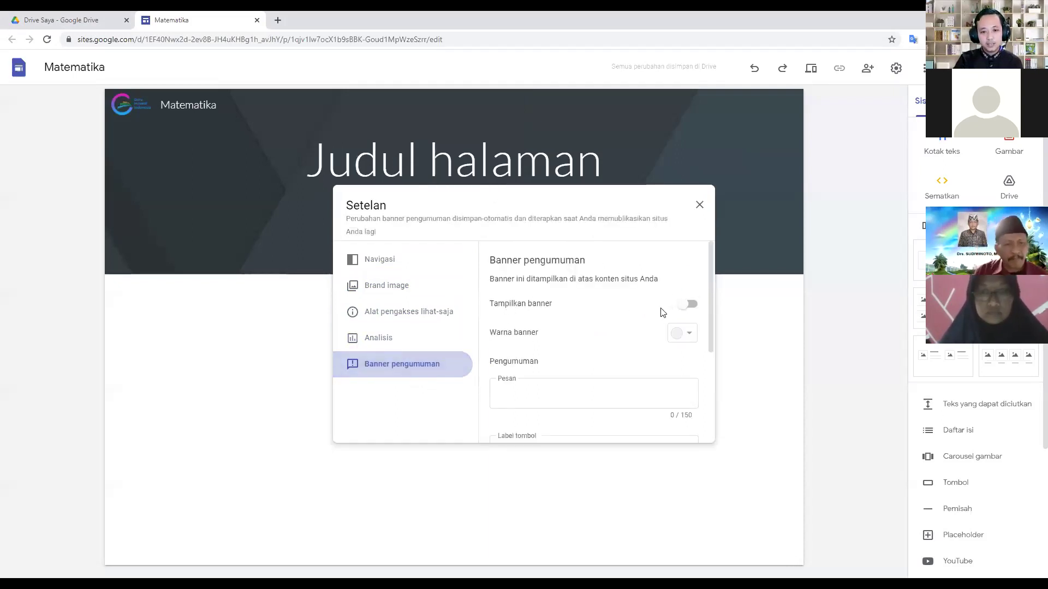
{"action": "left_click", "coordinate": [690, 306]}
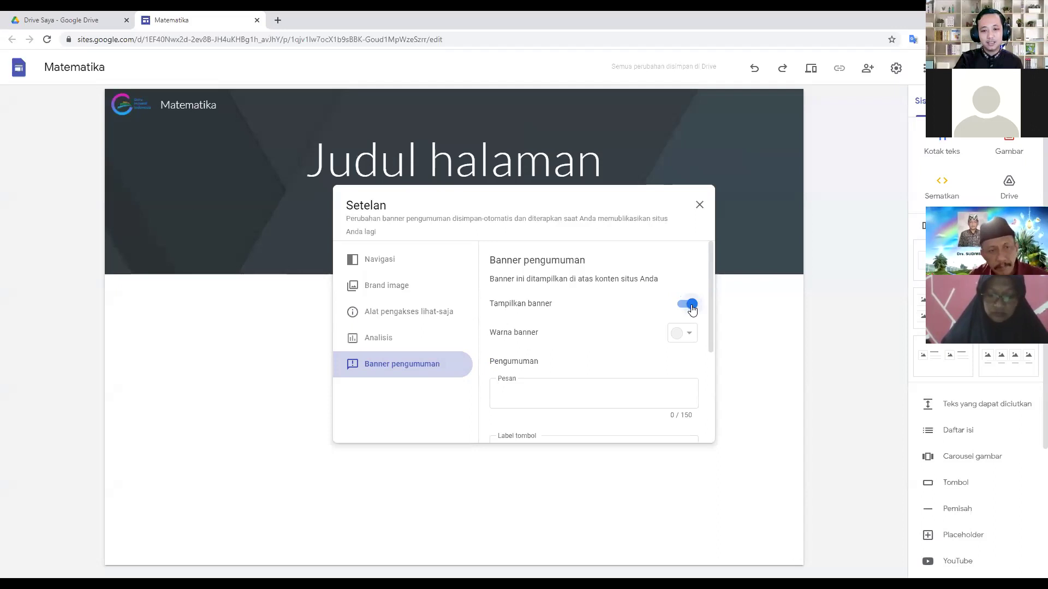
{"action": "left_click", "coordinate": [691, 335]}
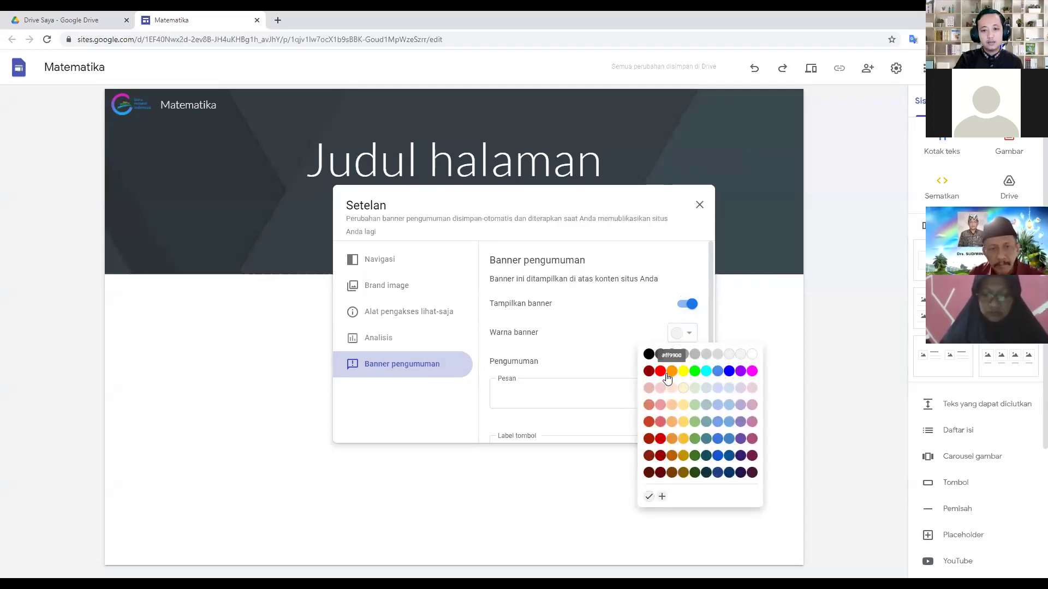
{"action": "left_click", "coordinate": [752, 355]}
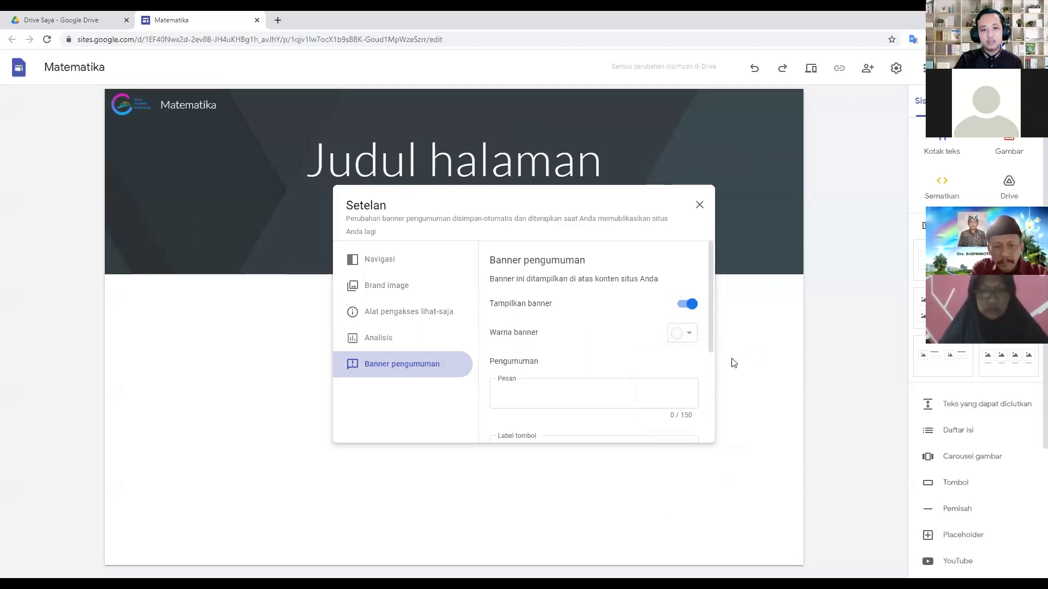
- Enter "pengumuman kepada siswa siswi untuk memulai mengikuti pembelajaran" as the announcement banner's message
{"action": "scroll", "coordinate": [520, 389], "scroll_direction": "down", "scroll_amount": 1}
{"action": "scroll", "coordinate": [520, 389], "scroll_direction": "down", "scroll_amount": 2}
{"action": "left_click", "coordinate": [535, 289]}
{"action": "type", "text": "pengumuman kepa"}
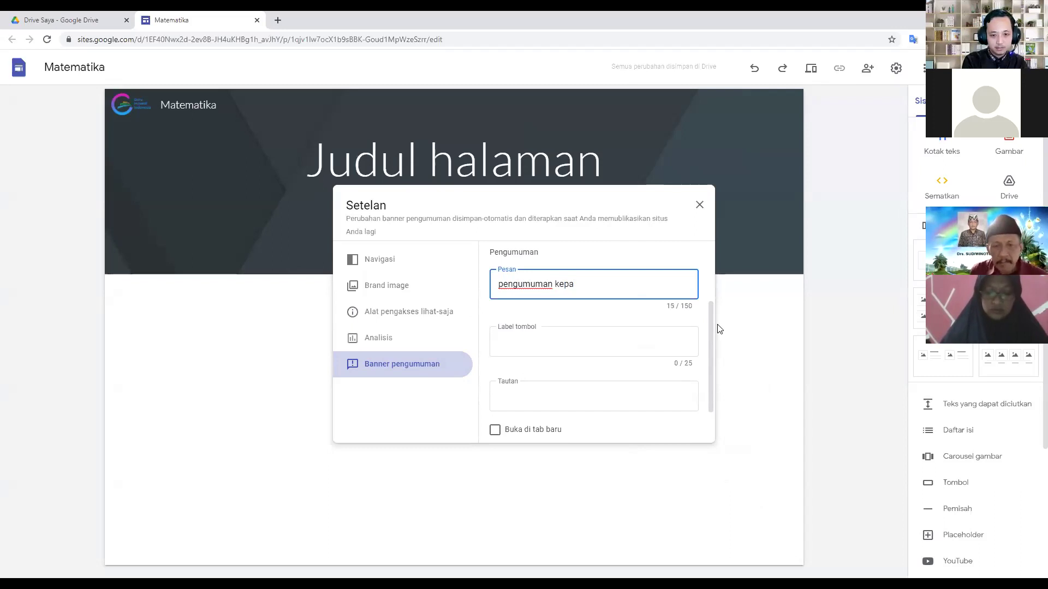
{"action": "type", "text": "da siswa siswi untuk"}
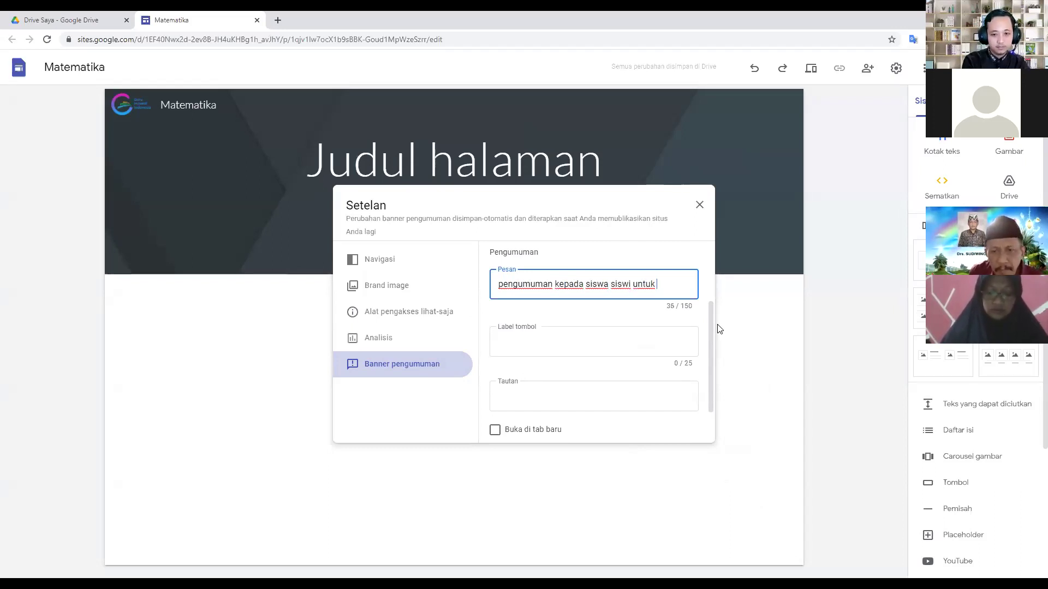
{"action": "type", "text": " me"}
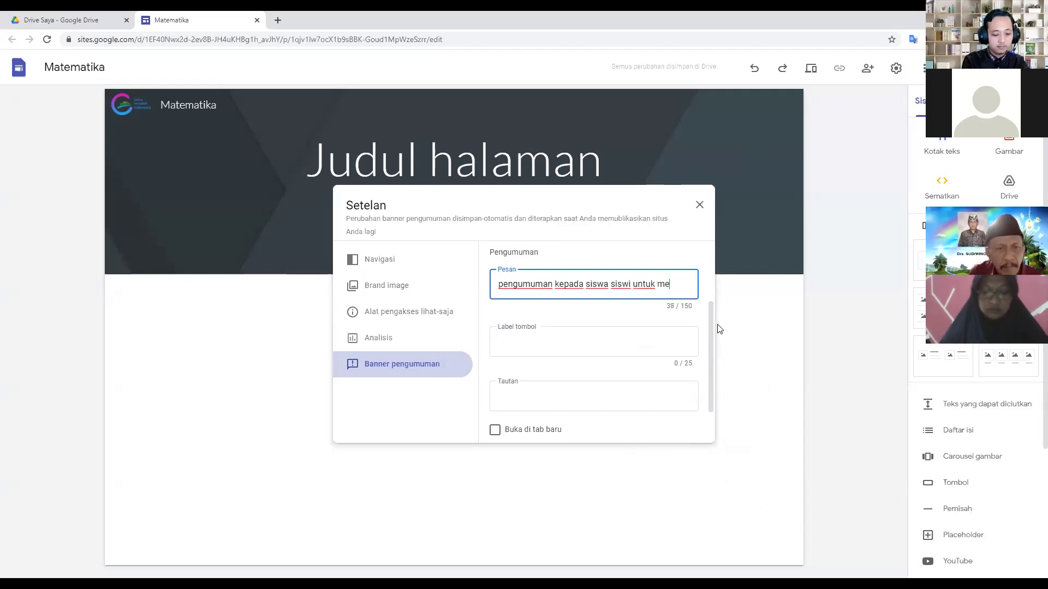
{"action": "type", "text": "mulai mengikuti pembelajaran"}
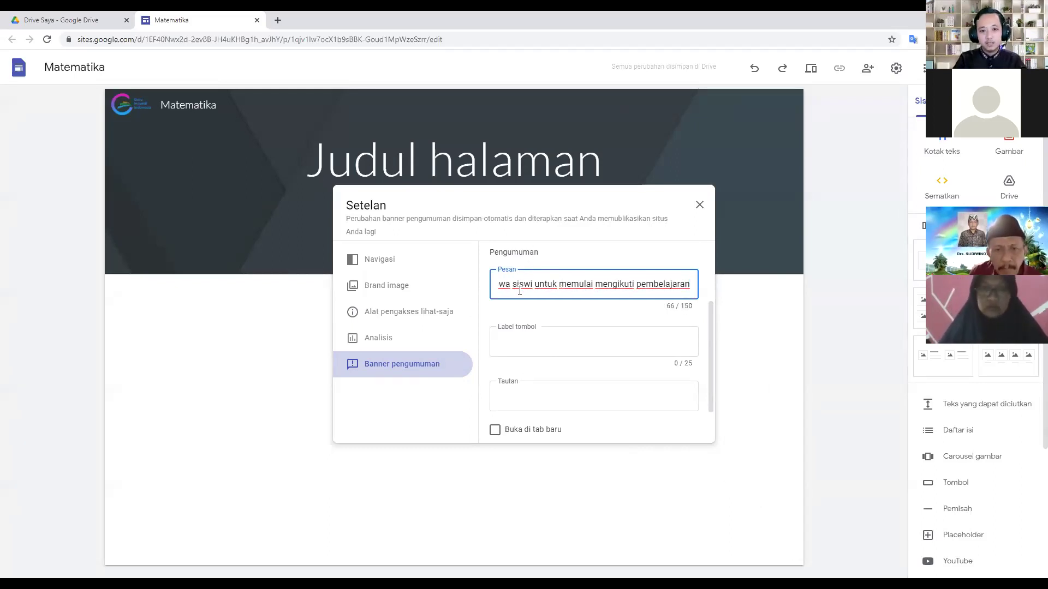
- Examine the announcement banner's Label tombol, Tautan and visibility options
{"action": "scroll", "coordinate": [542, 342], "scroll_direction": "down", "scroll_amount": 2}
{"action": "scroll", "coordinate": [545, 346], "scroll_direction": "up", "scroll_amount": 2}
{"action": "left_click", "coordinate": [546, 345]}
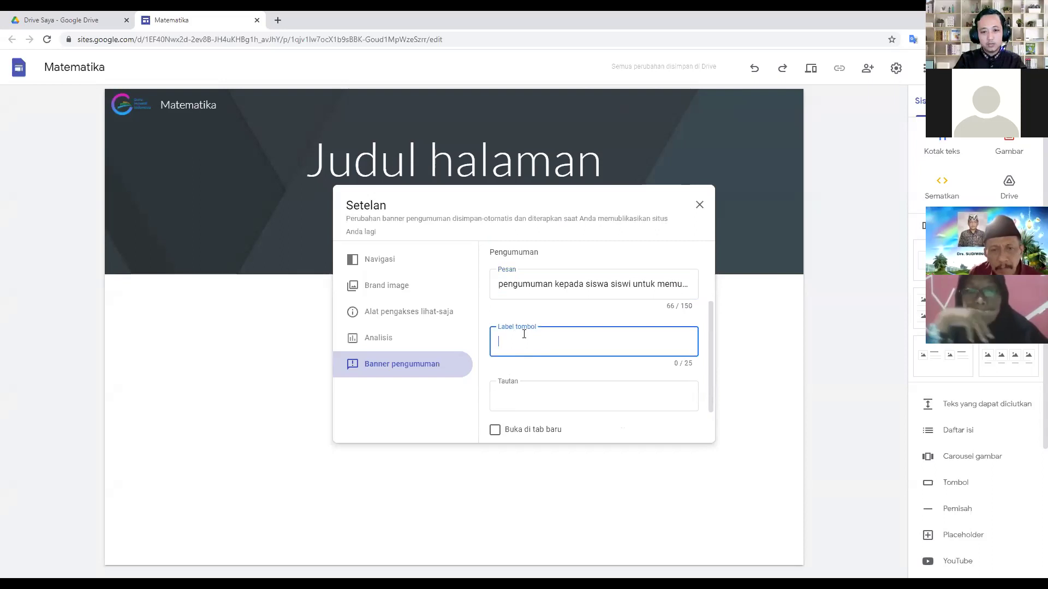
{"action": "scroll", "coordinate": [529, 343], "scroll_direction": "down", "scroll_amount": 1}
{"action": "left_click", "coordinate": [528, 340]}
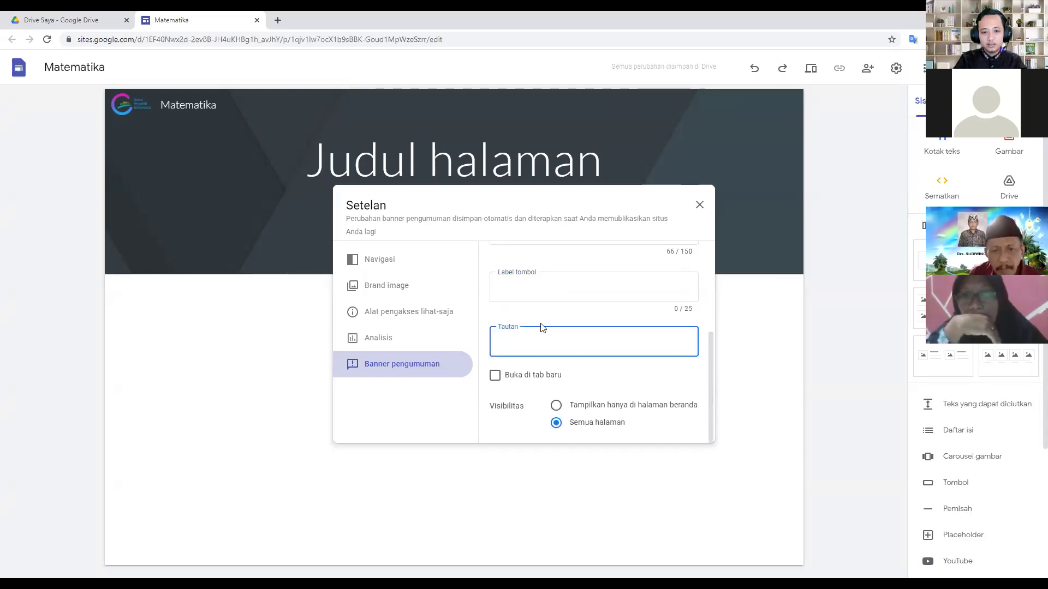
{"action": "scroll", "coordinate": [545, 322], "scroll_direction": "up", "scroll_amount": 1}
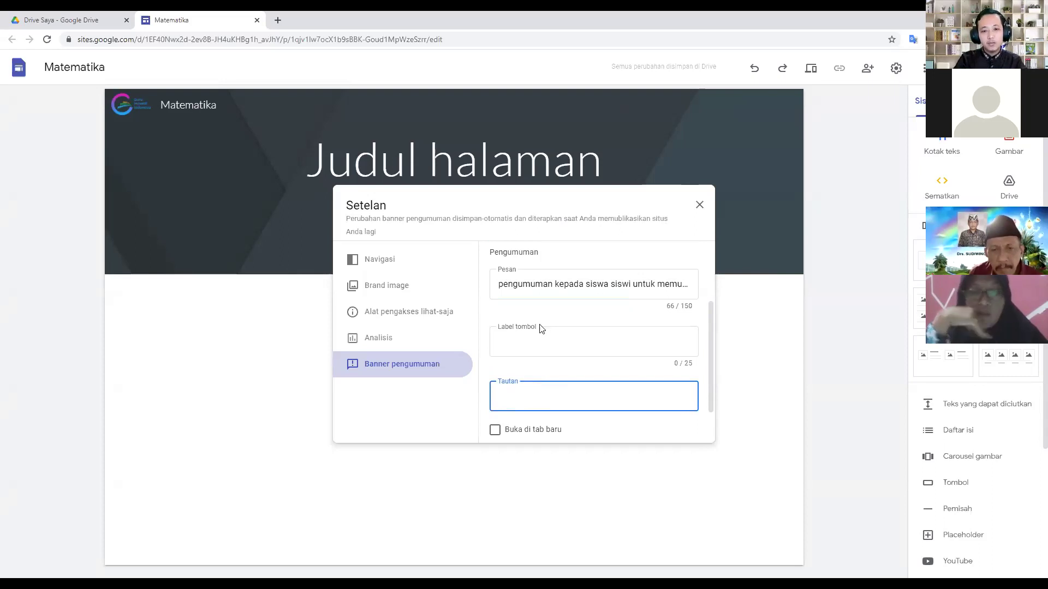
{"action": "left_click", "coordinate": [532, 345]}
{"action": "scroll", "coordinate": [531, 344], "scroll_direction": "down", "scroll_amount": 1}
{"action": "left_click", "coordinate": [532, 340]}
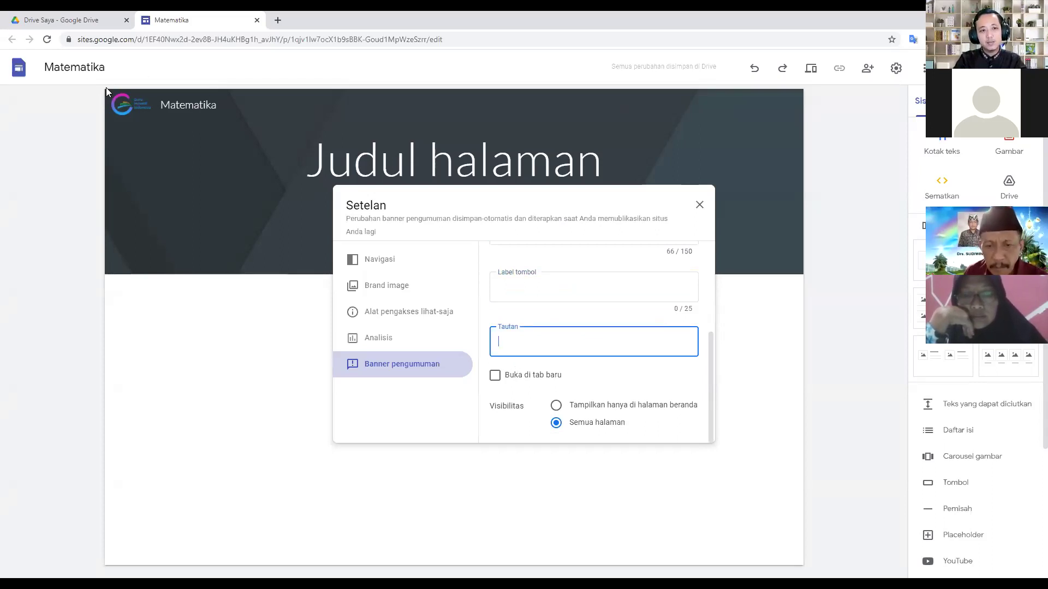
- Try showing the banner on the home page only, set its visibility back to Semua halaman, and close the settings
{"action": "left_click", "coordinate": [555, 406]}
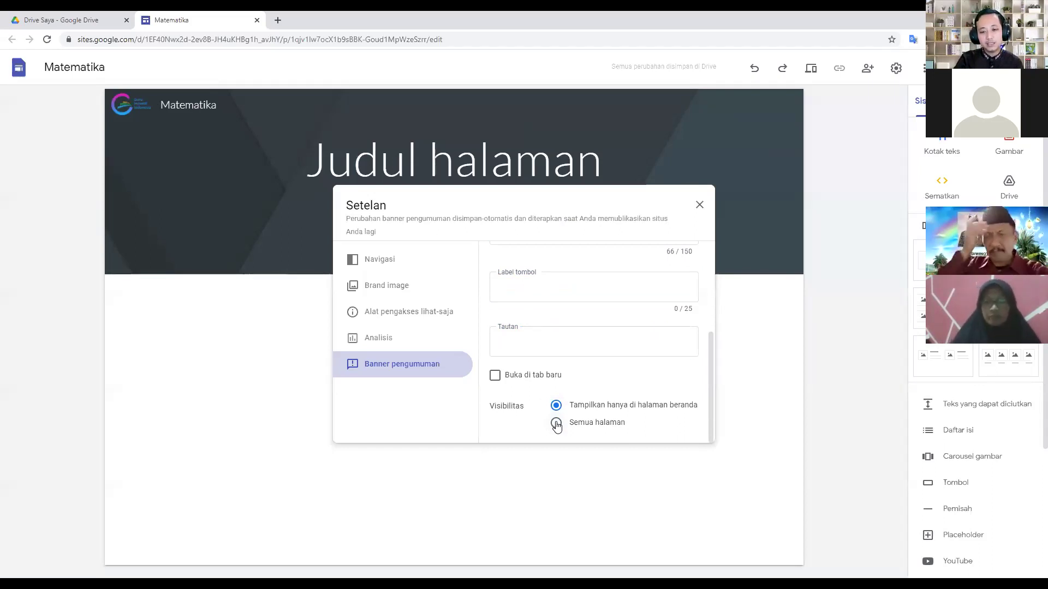
{"action": "left_click", "coordinate": [556, 423]}
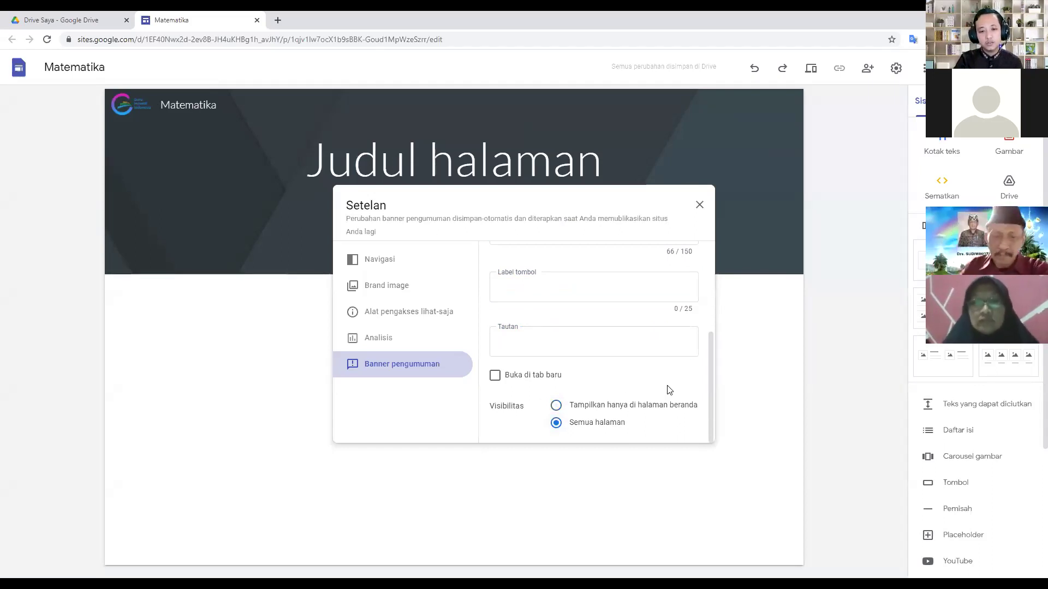
{"action": "left_click", "coordinate": [700, 207]}
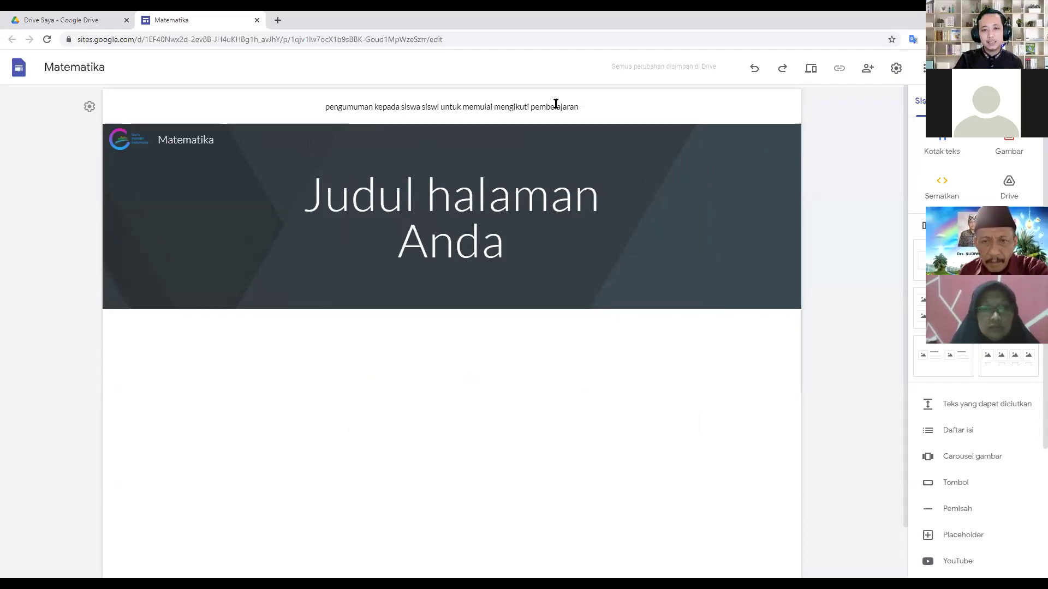
- Turn off Tampilkan banner in the Banner pengumuman settings and close the site settings
{"action": "left_click", "coordinate": [897, 69]}
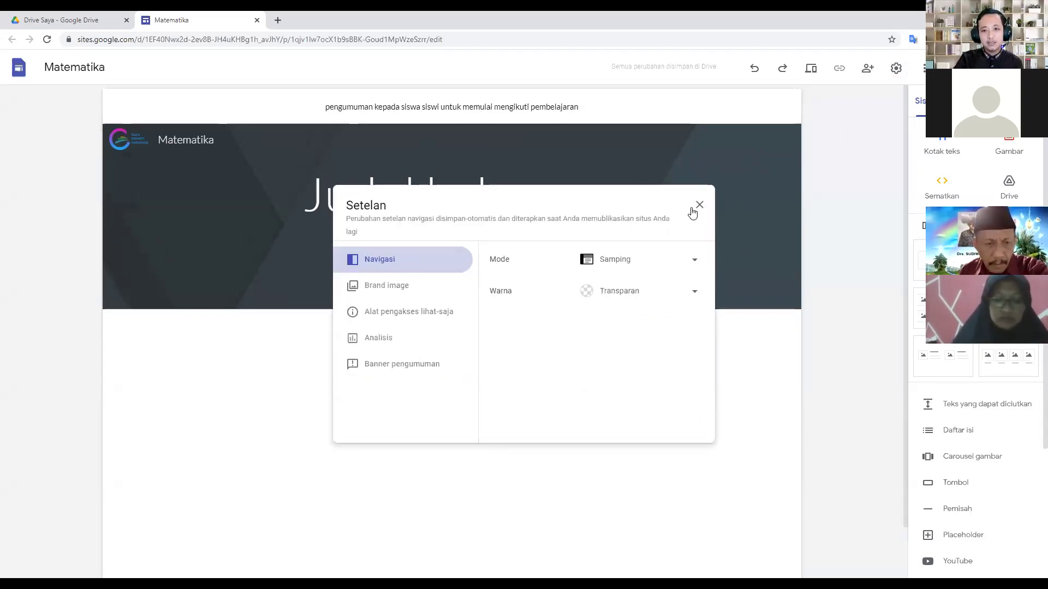
{"action": "left_click", "coordinate": [786, 154]}
{"action": "left_click", "coordinate": [895, 69]}
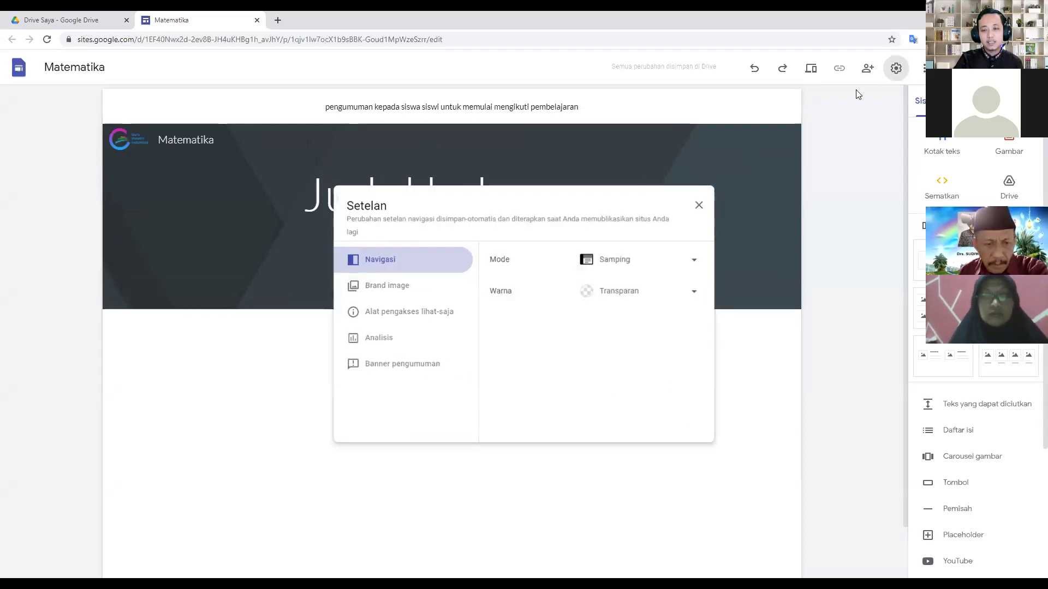
{"action": "left_click", "coordinate": [398, 371]}
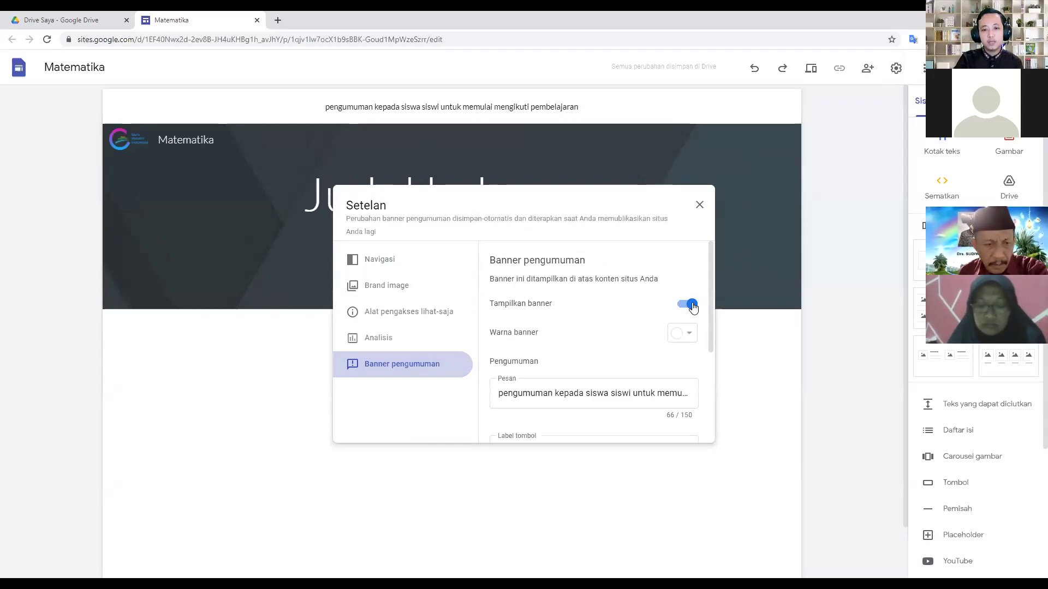
{"action": "left_click", "coordinate": [692, 307]}
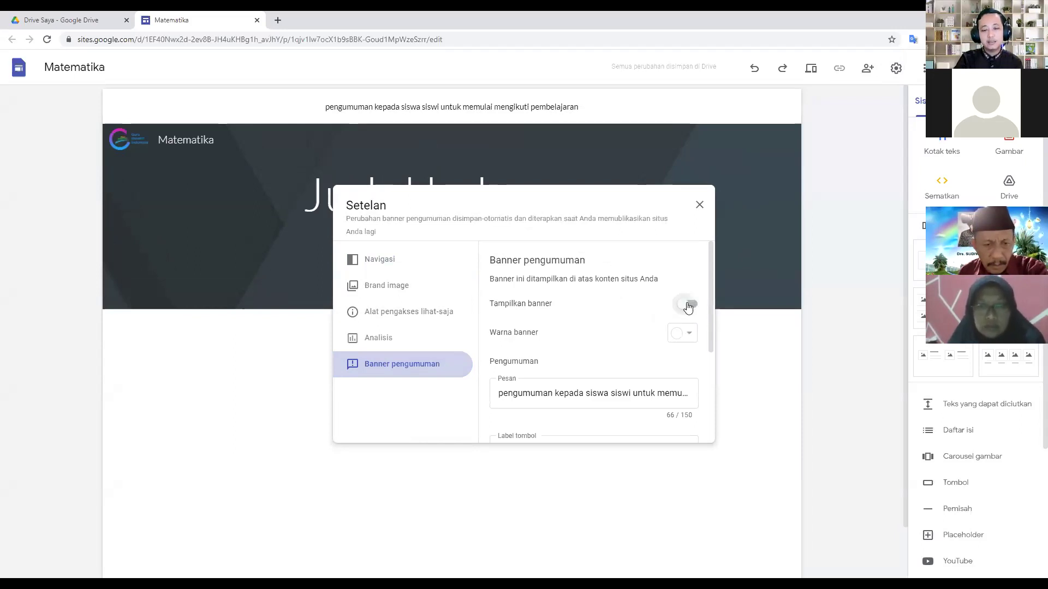
{"action": "left_click", "coordinate": [700, 211]}
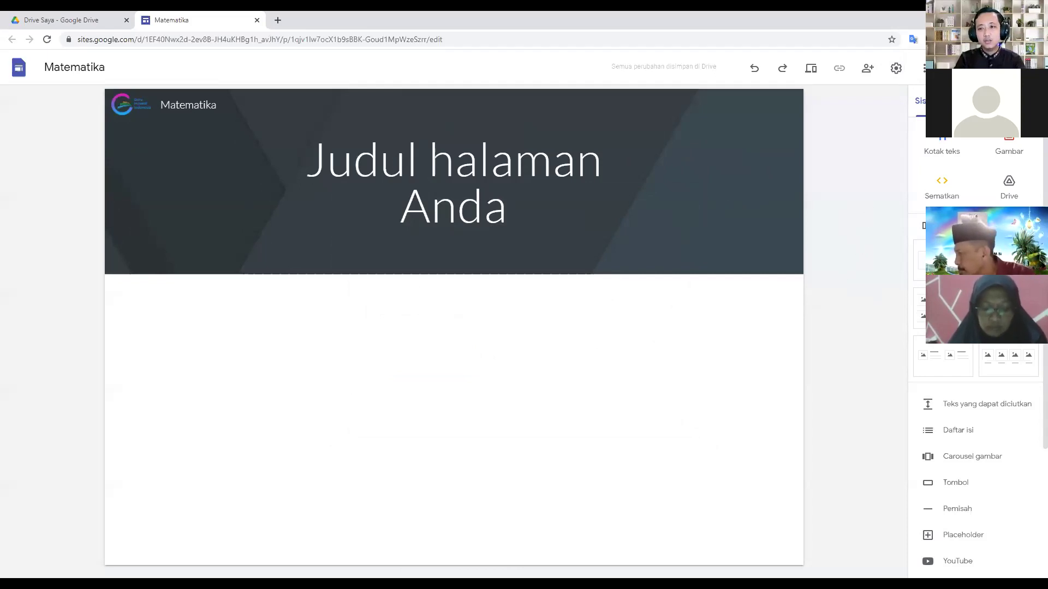
- Go through the page list to the site themes and try the pink, green, purple and black colours of the Sederhana theme
{"action": "left_click", "coordinate": [974, 102]}
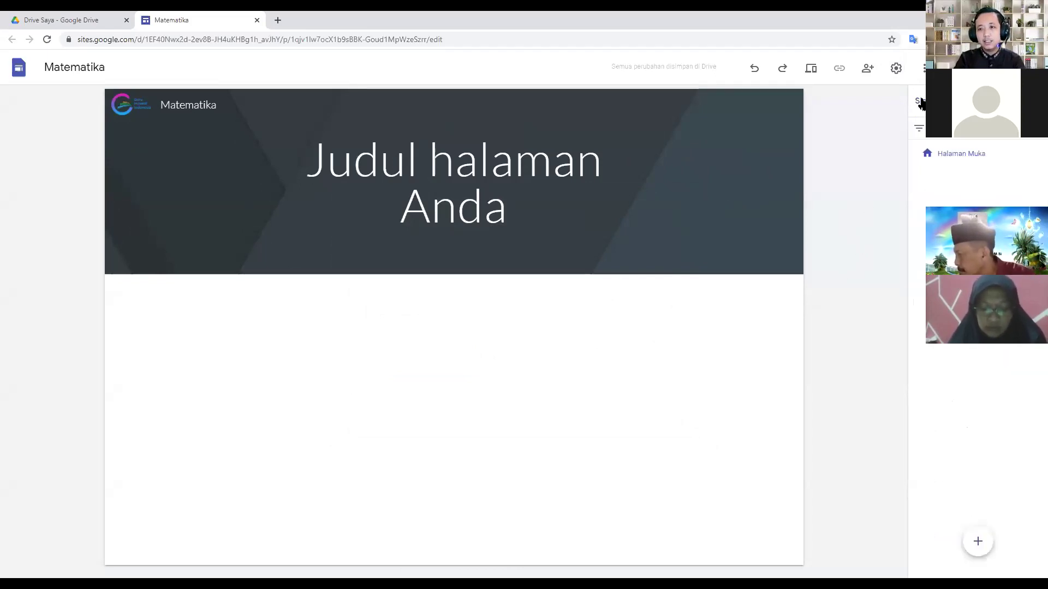
{"action": "left_click", "coordinate": [921, 102]}
{"action": "left_click", "coordinate": [975, 101]}
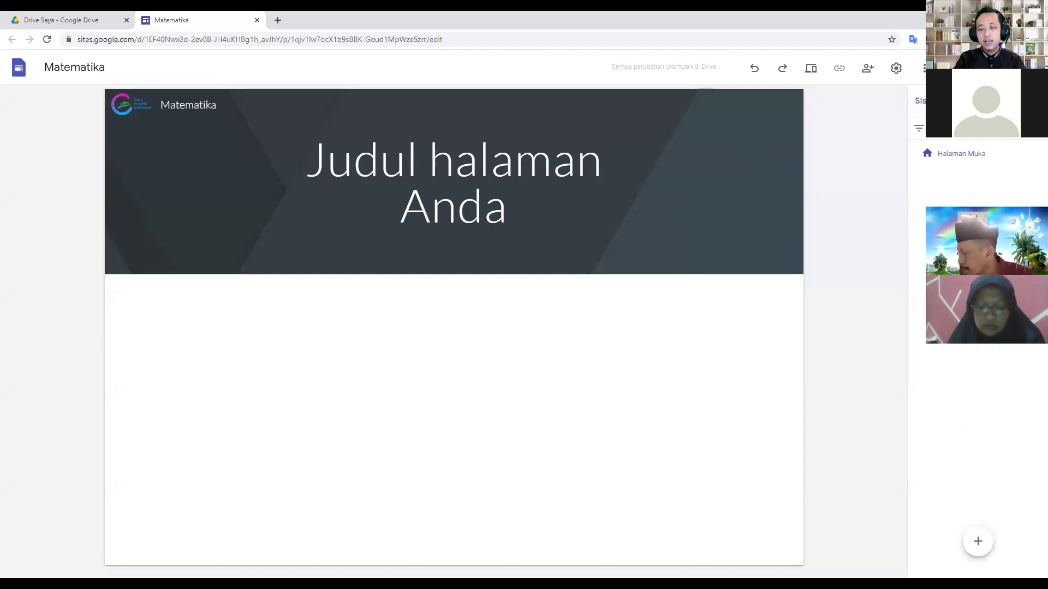
{"action": "left_click", "coordinate": [1027, 101]}
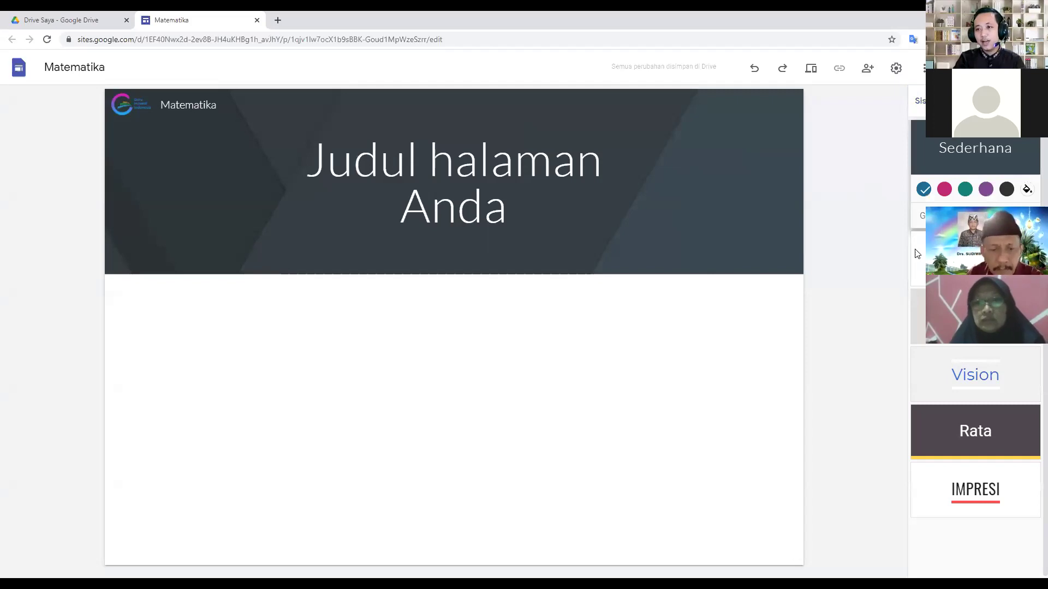
{"action": "left_click", "coordinate": [946, 191]}
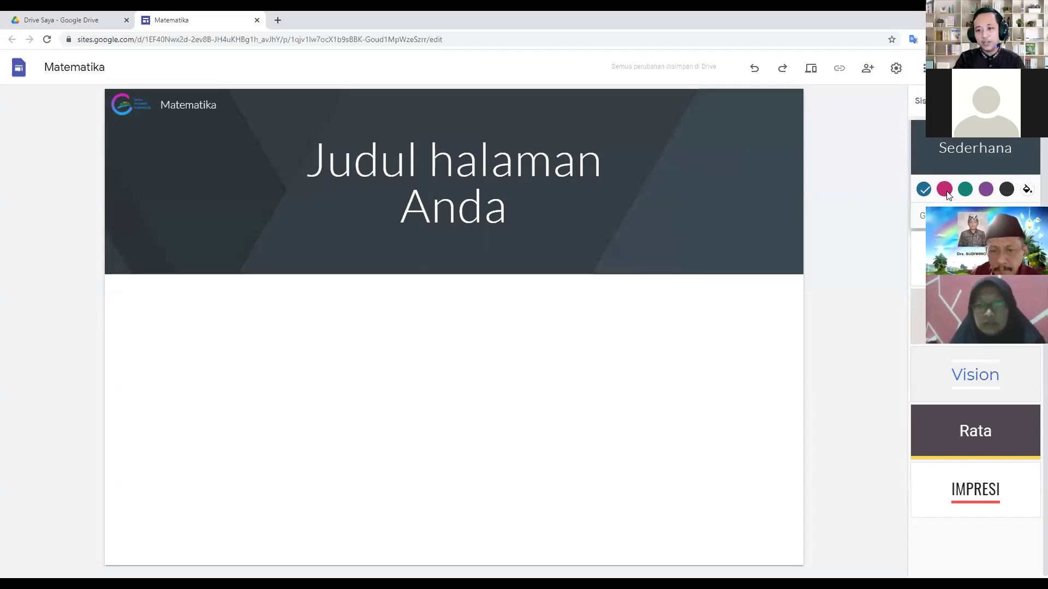
{"action": "left_click", "coordinate": [965, 189]}
{"action": "left_click", "coordinate": [987, 189]}
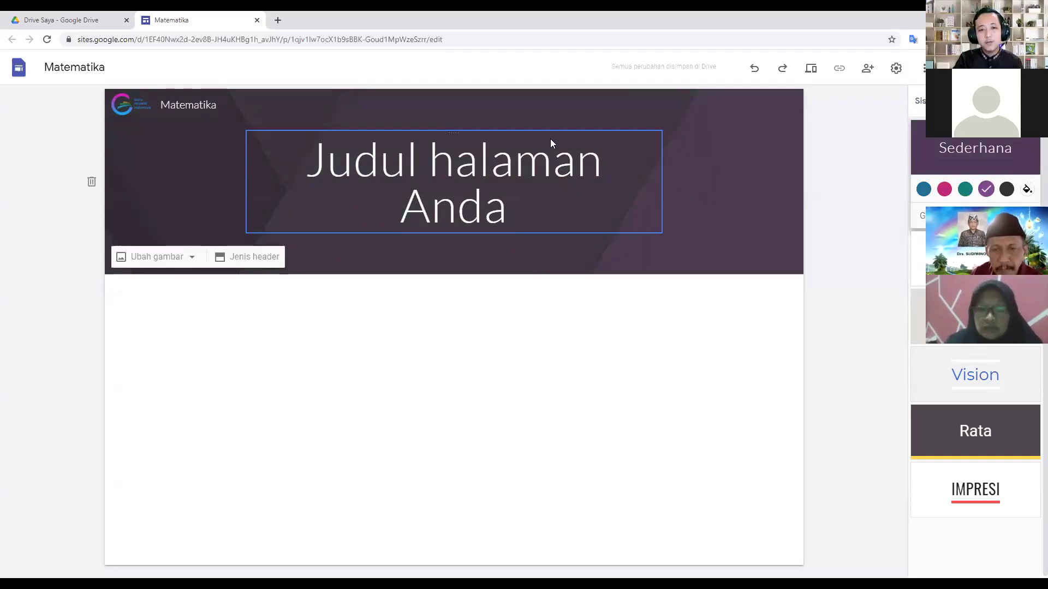
{"action": "left_click", "coordinate": [1009, 194]}
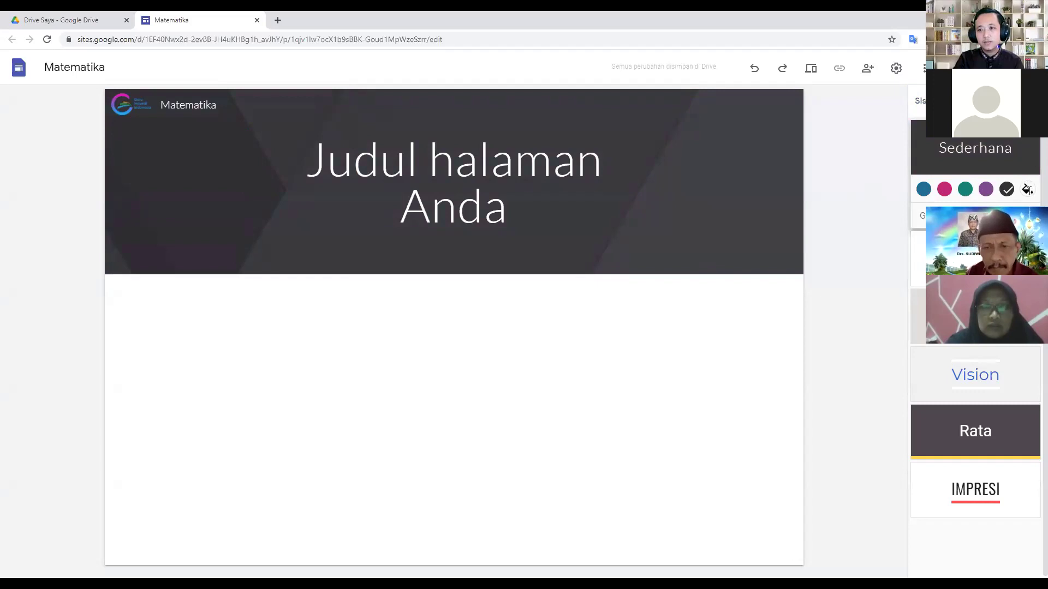
- Apply a custom dark red colour to the Sederhana theme
{"action": "left_click", "coordinate": [1027, 190]}
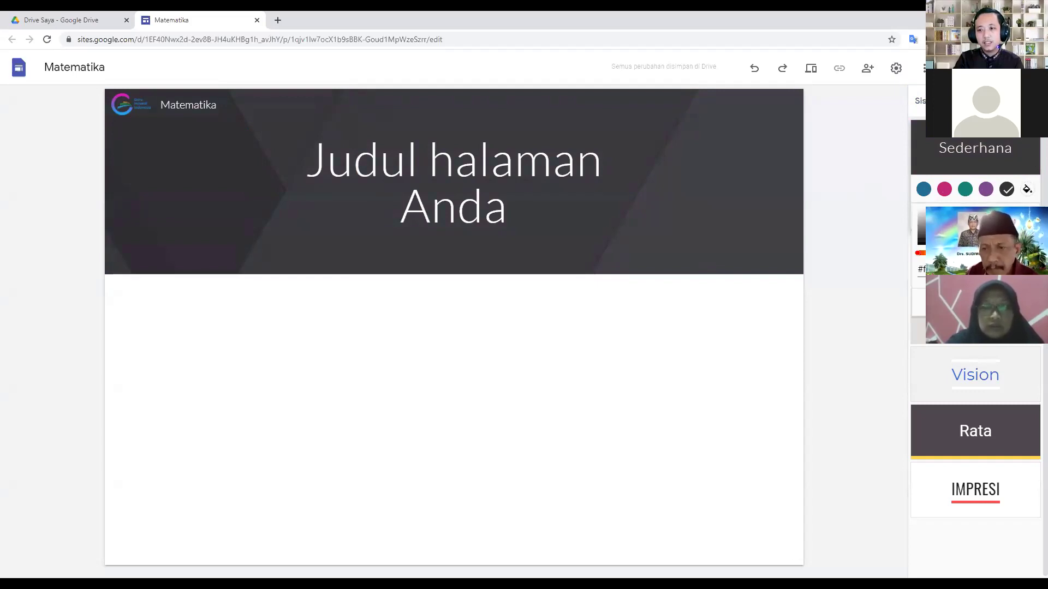
{"action": "left_click", "coordinate": [950, 235]}
{"action": "left_click", "coordinate": [949, 224]}
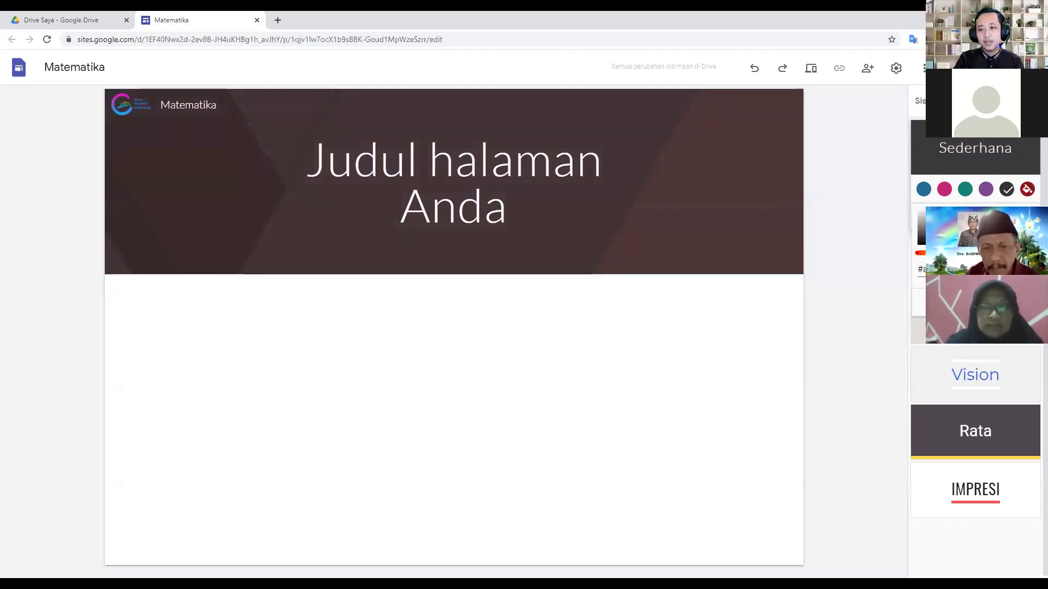
- Set the Sederhana theme's colour to pink and its font style to the bold option
{"action": "left_click", "coordinate": [944, 191]}
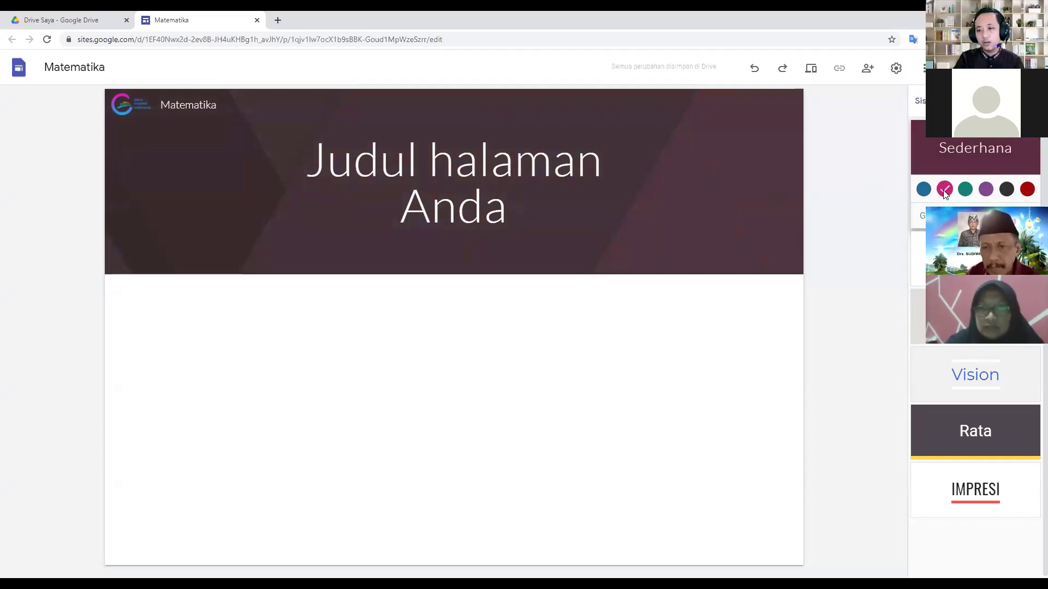
{"action": "mouse_move", "coordinate": [412, 198]}
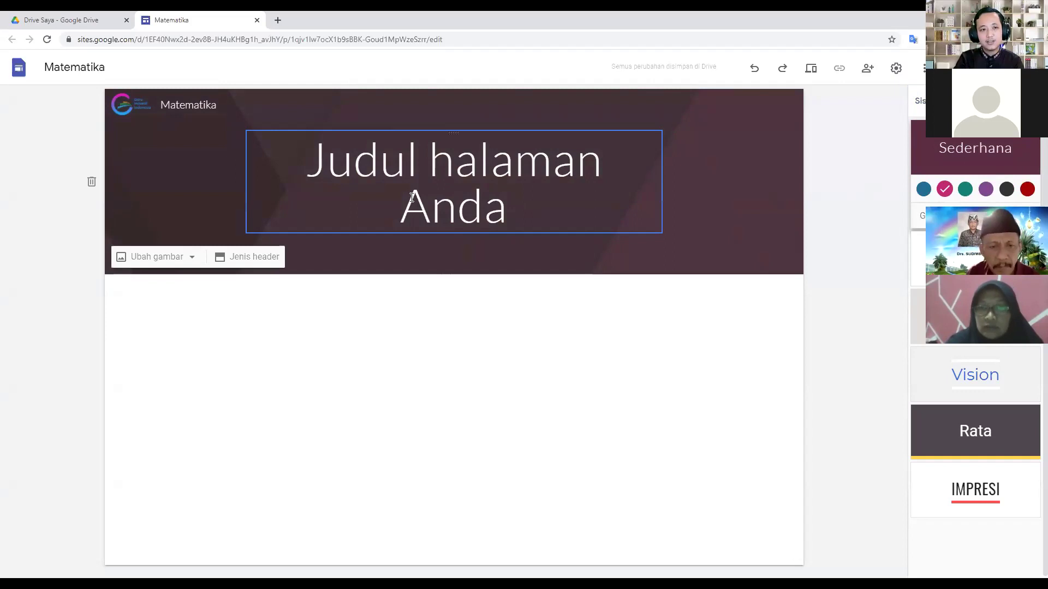
{"action": "left_click", "coordinate": [922, 216]}
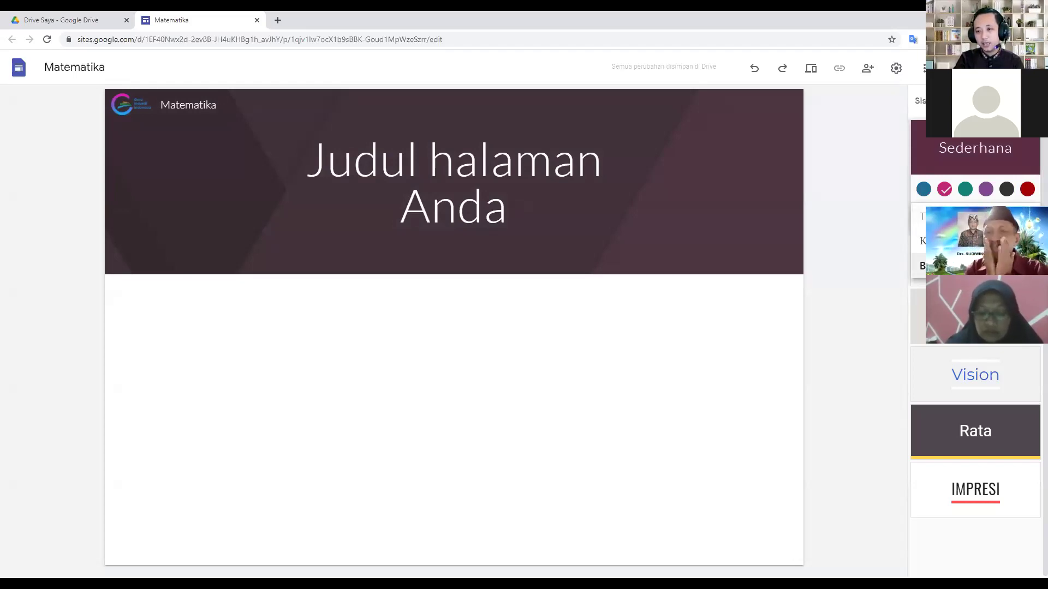
{"action": "left_click", "coordinate": [923, 265]}
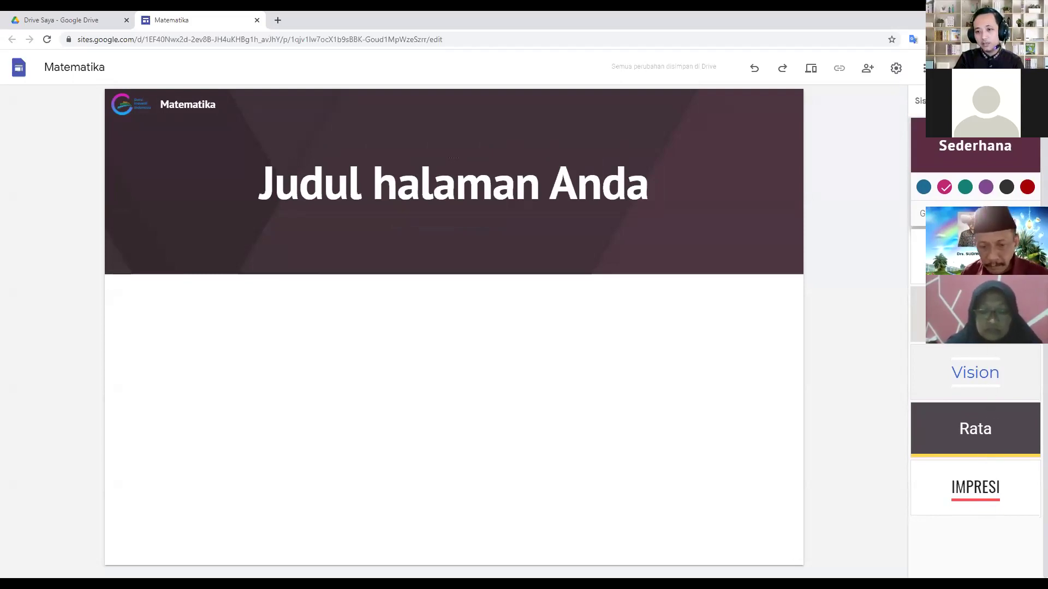
- Try the Aristoteles, Vision, Rata and Sederhana themes on the site for comparison, and apply the Impresi theme
{"action": "double_click", "coordinate": [976, 257]}
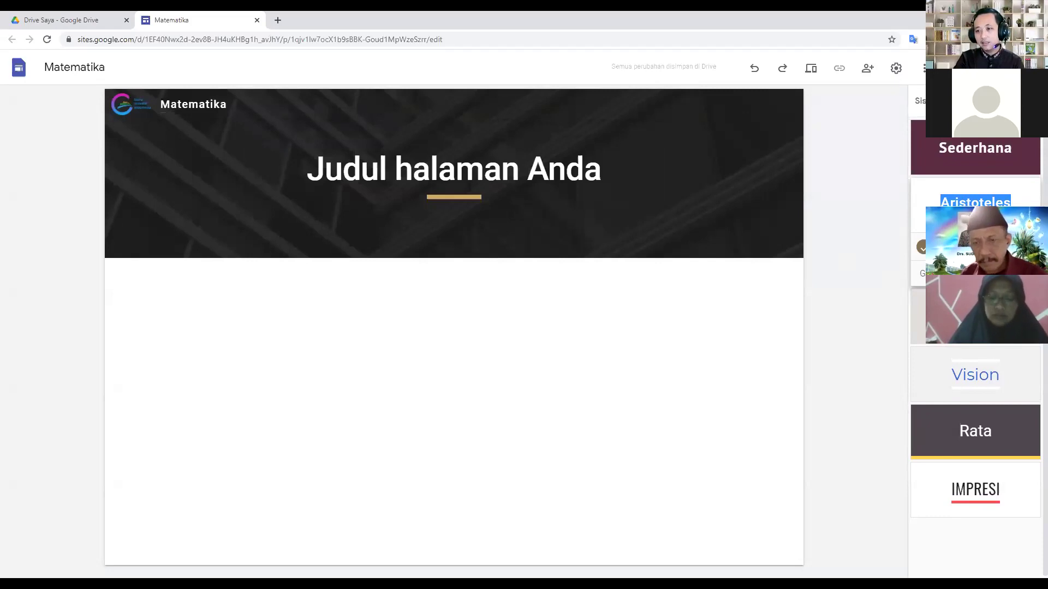
{"action": "left_click", "coordinate": [977, 374]}
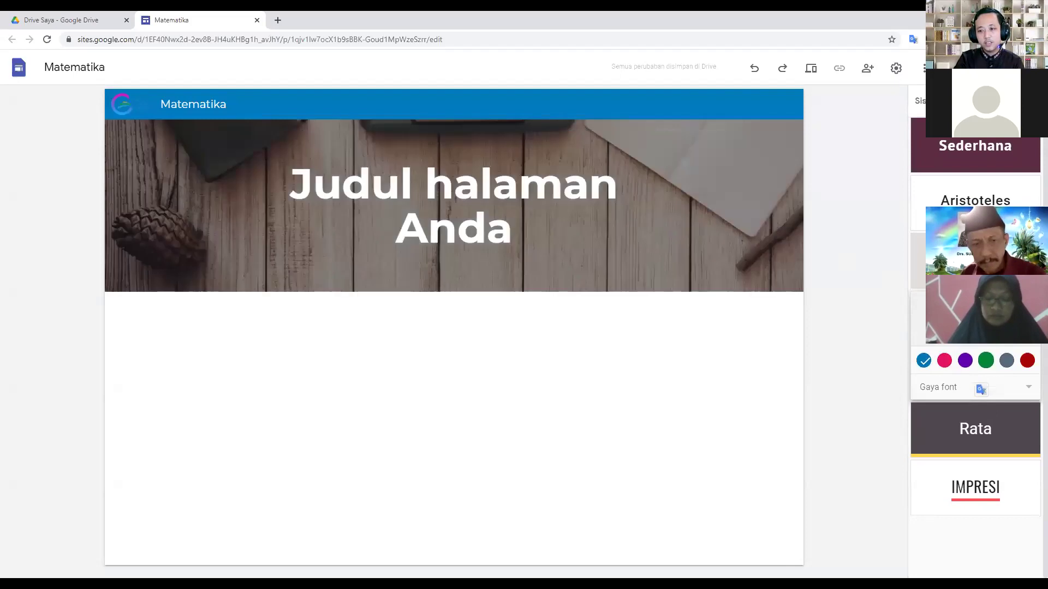
{"action": "left_click", "coordinate": [992, 430]}
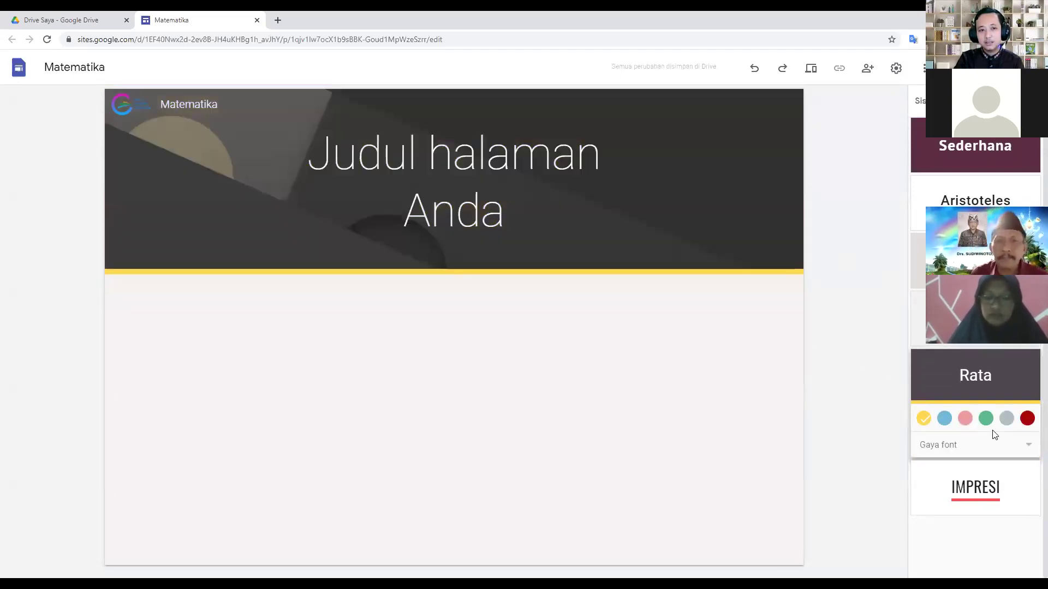
{"action": "double_click", "coordinate": [976, 487]}
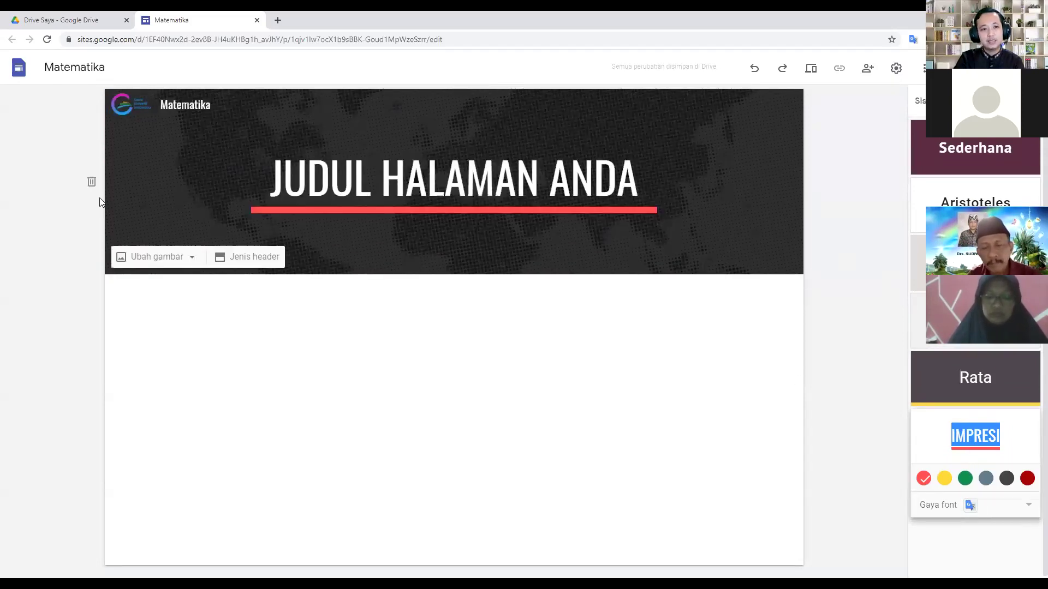
{"action": "left_click", "coordinate": [394, 211]}
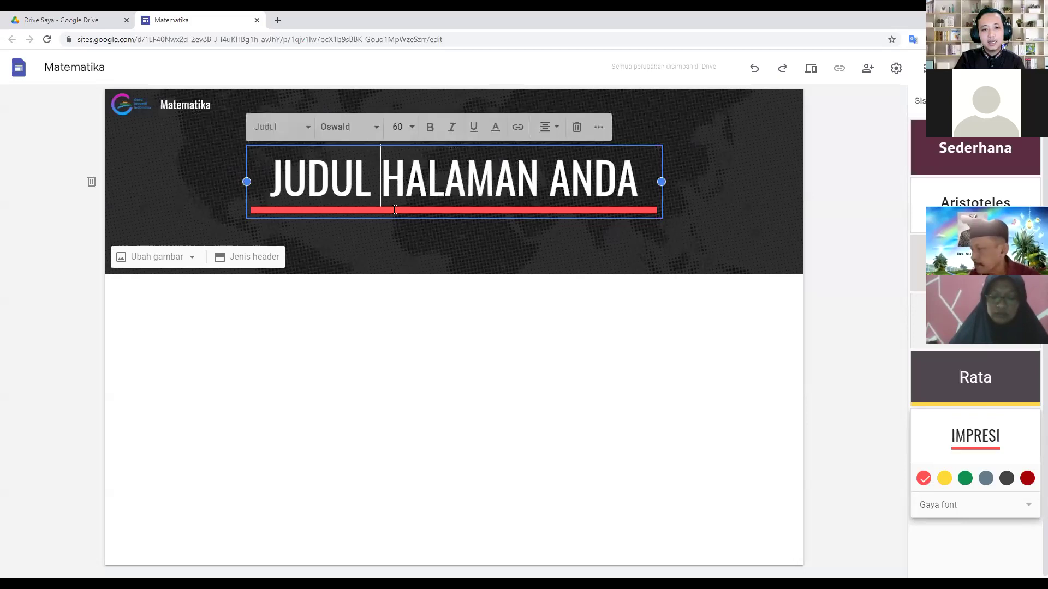
{"action": "double_click", "coordinate": [993, 158]}
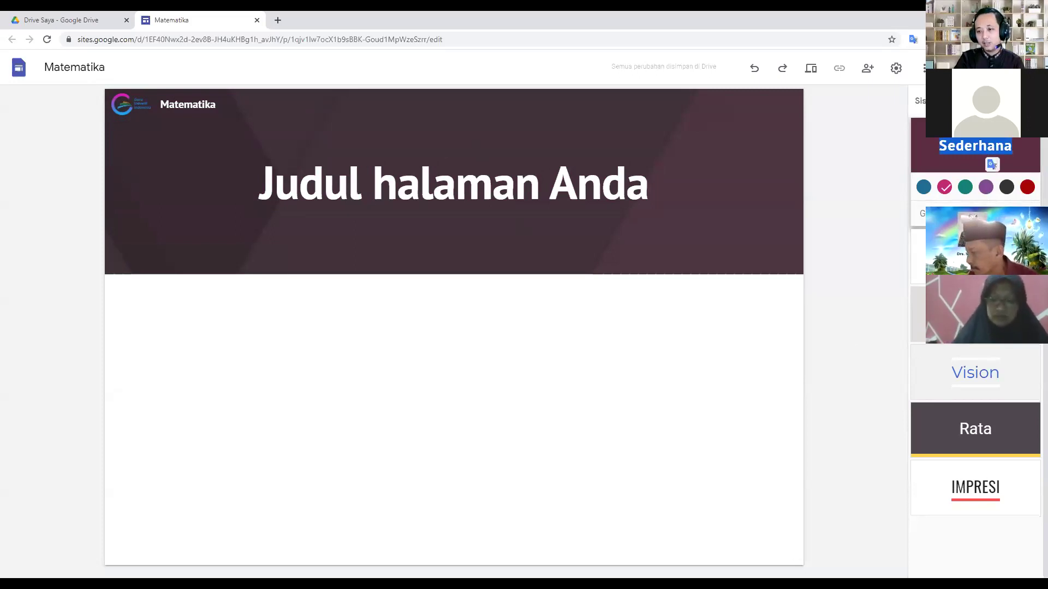
{"action": "double_click", "coordinate": [992, 487]}
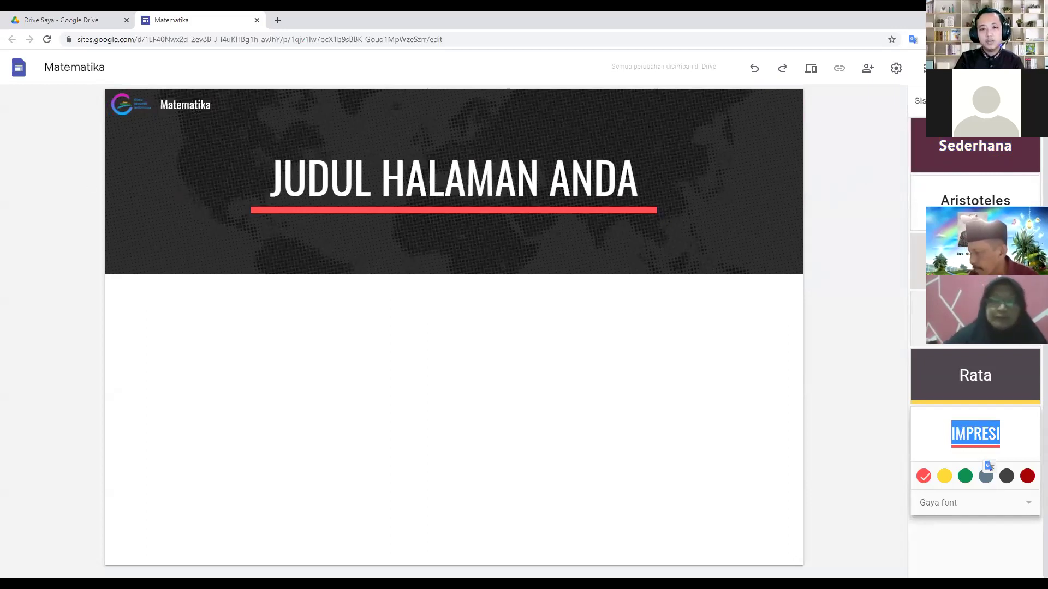
- Replace the home page's header title with BERANDA
{"action": "left_click", "coordinate": [495, 180]}
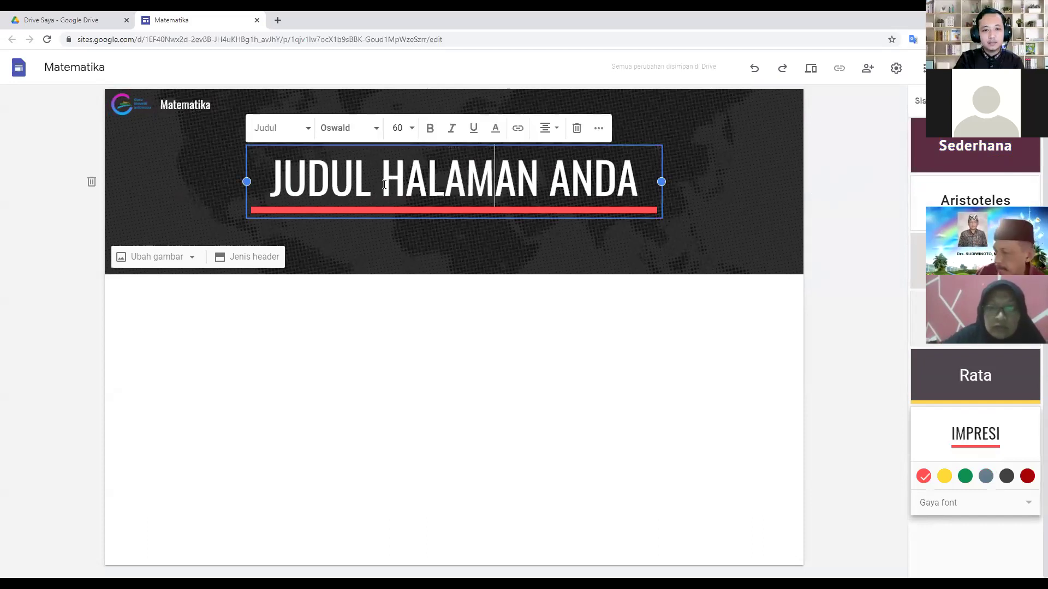
{"action": "left_click_drag", "start_coordinate": [647, 190], "coordinate": [263, 187]}
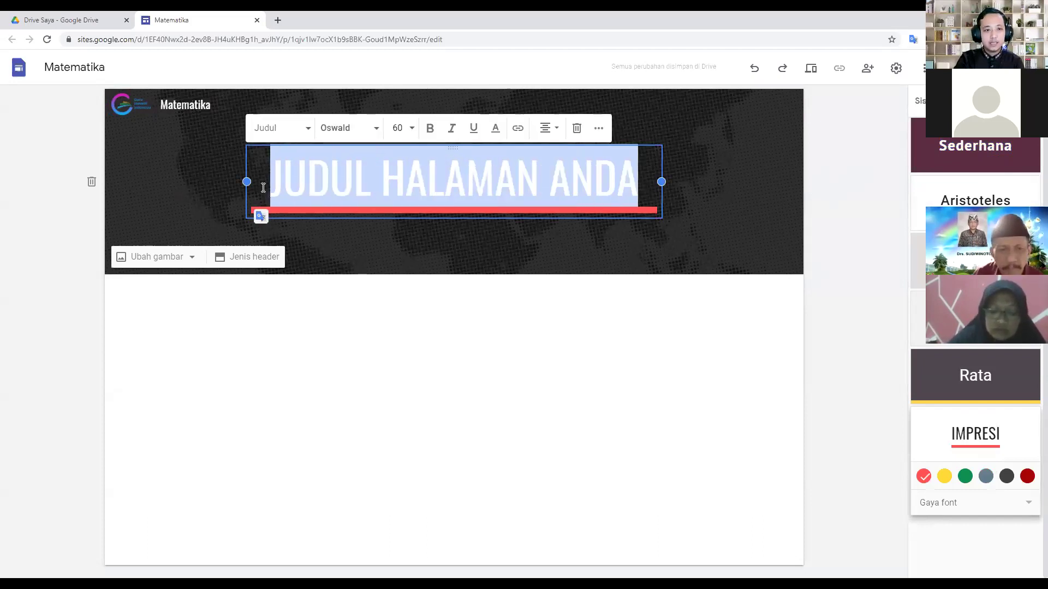
{"action": "type", "text": "BER"}
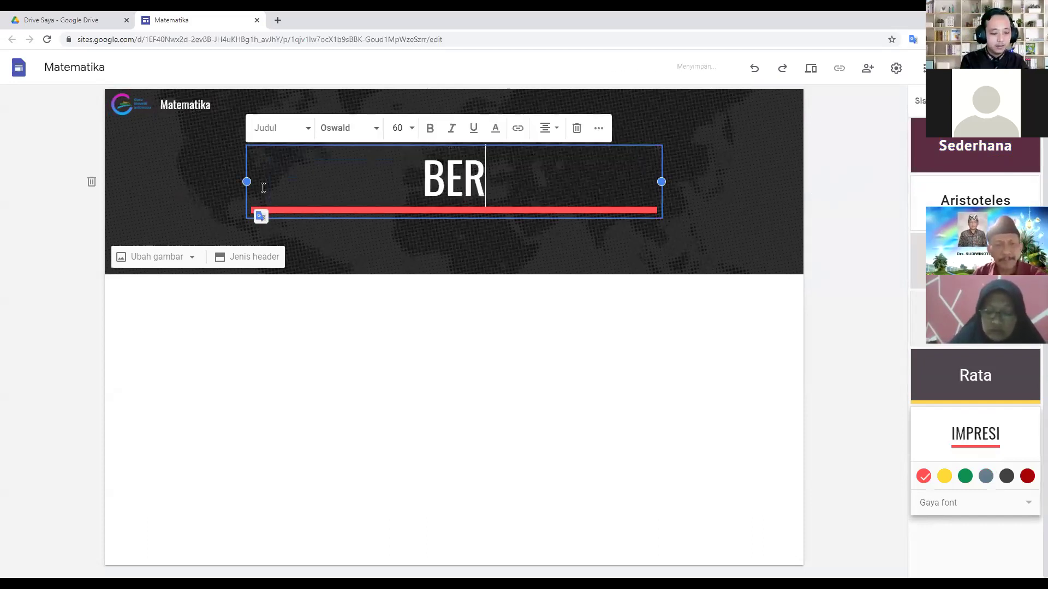
{"action": "type", "text": "ANDA"}
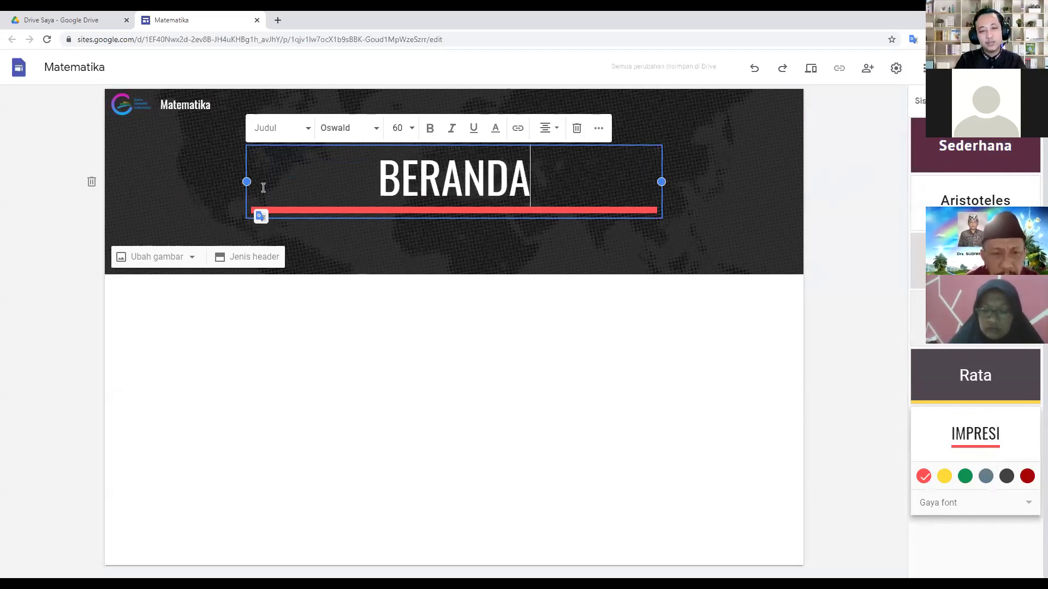
{"action": "left_click", "coordinate": [834, 229]}
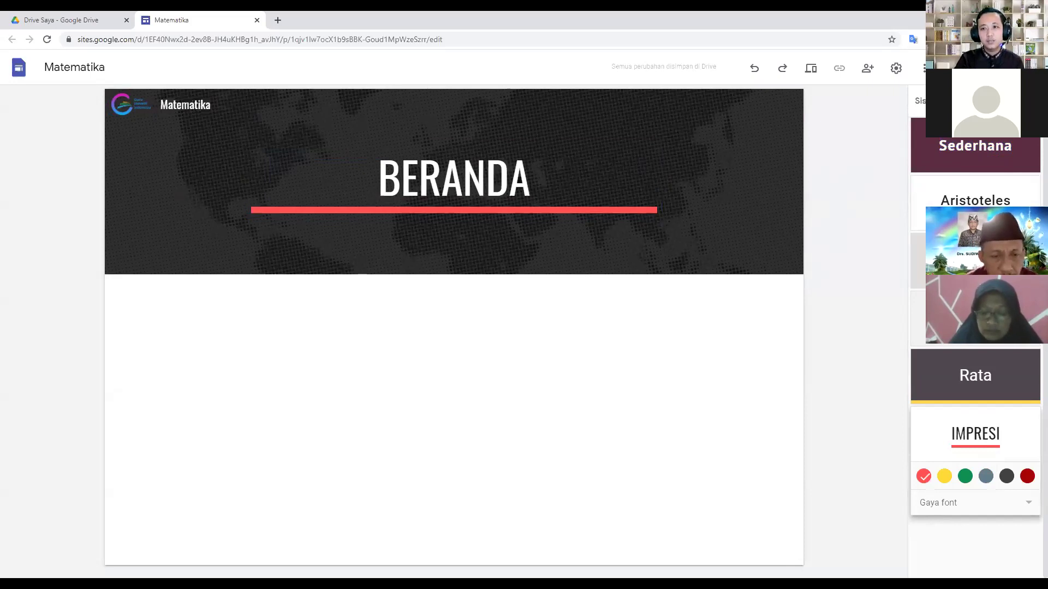
- Add a new page named Materi to the site, leaving its custom path empty
{"action": "left_click", "coordinate": [974, 101]}
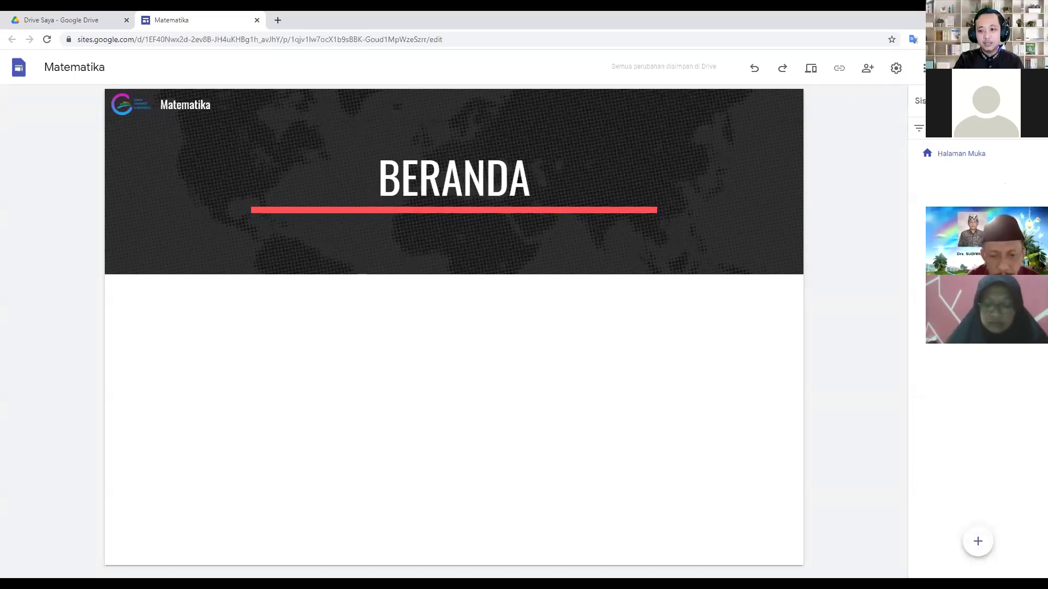
{"action": "mouse_move", "coordinate": [980, 550]}
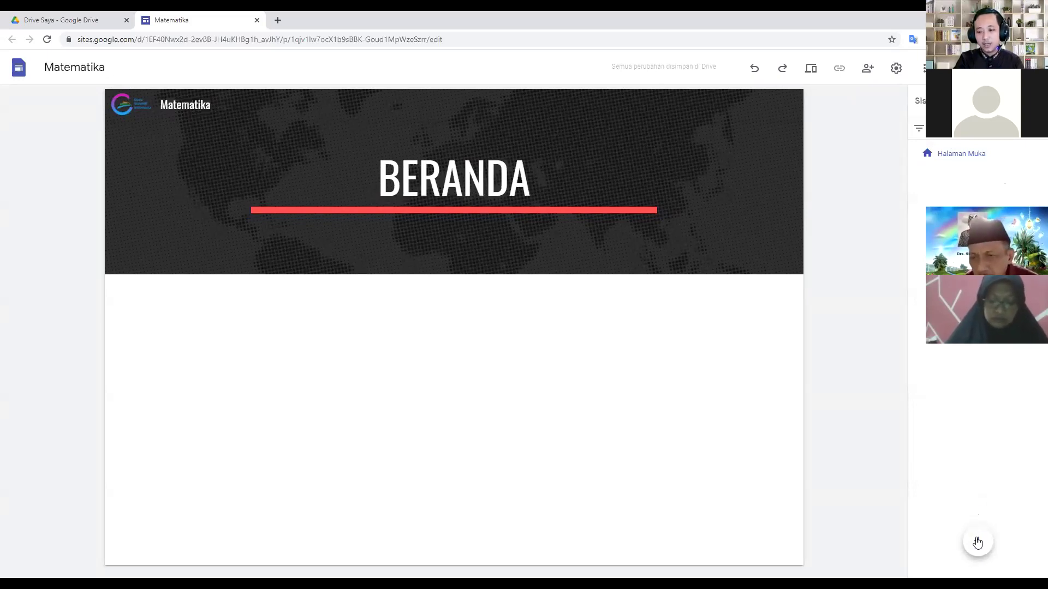
{"action": "mouse_move", "coordinate": [978, 542]}
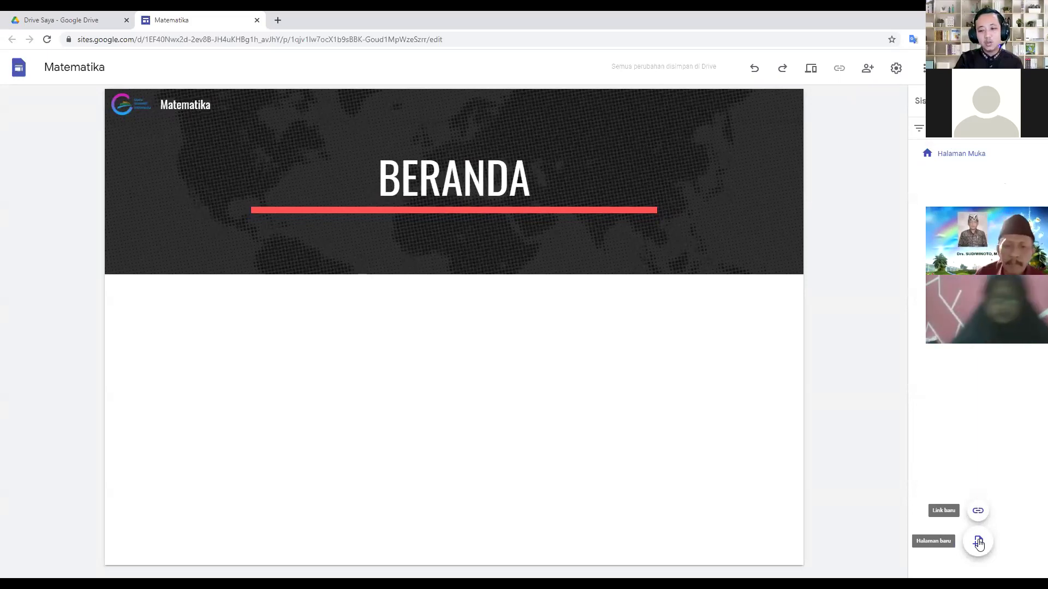
{"action": "left_click", "coordinate": [978, 542]}
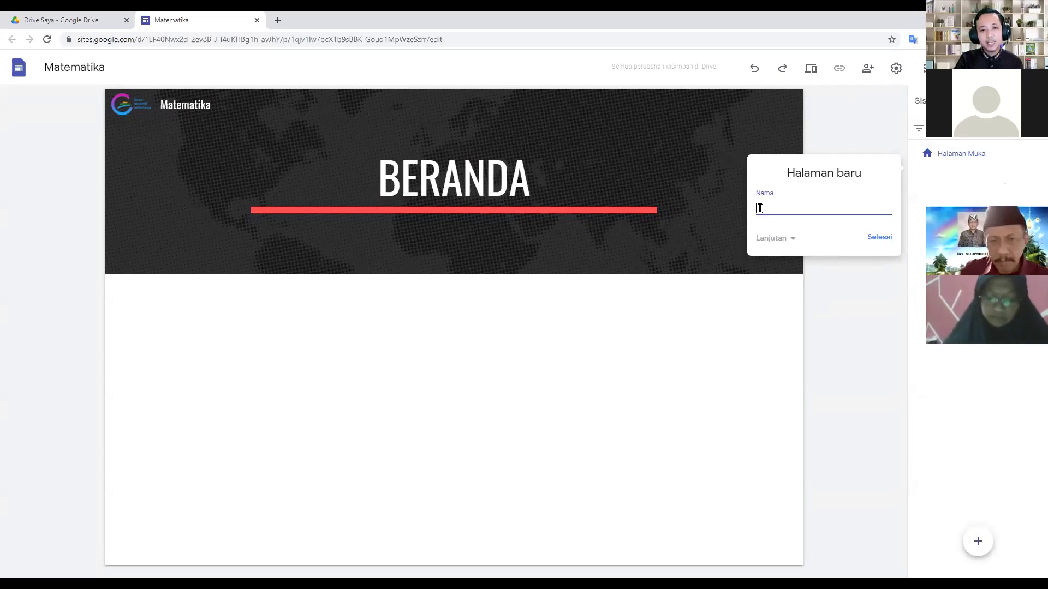
{"action": "type", "text": "MATE"}
{"action": "key", "text": "BackSpace"}
{"action": "key", "text": "BackSpace"}
{"action": "key", "text": "BackSpace"}
{"action": "key", "text": "BackSpace"}
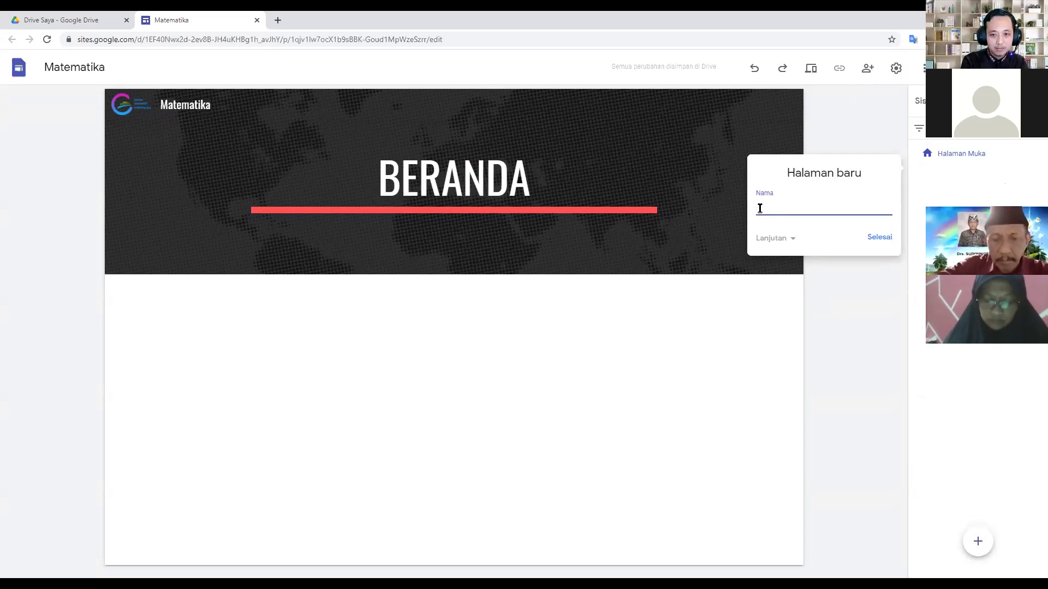
{"action": "type", "text": "Materi"}
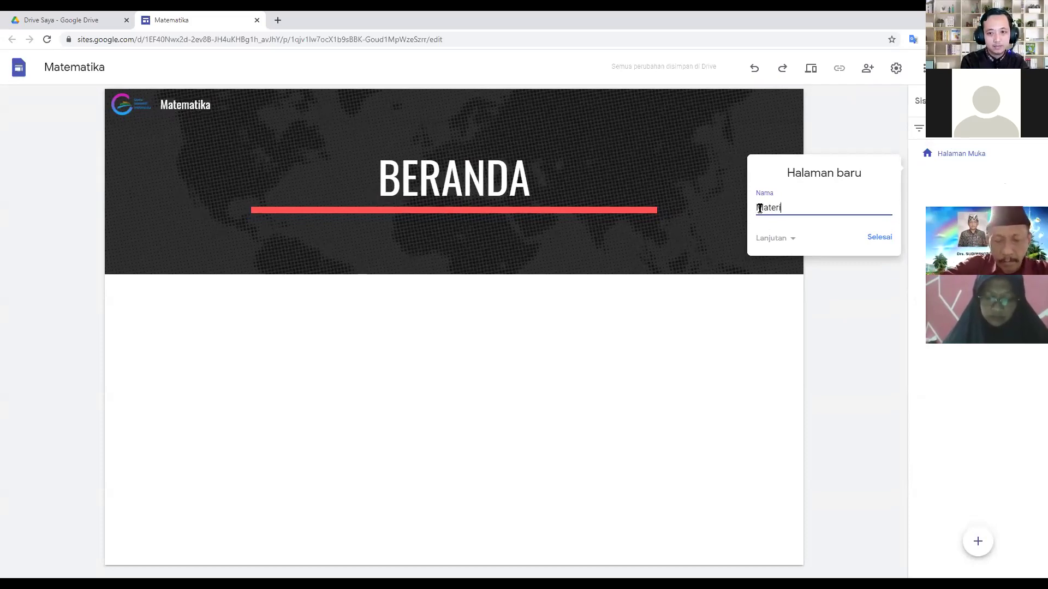
{"action": "left_click", "coordinate": [790, 239]}
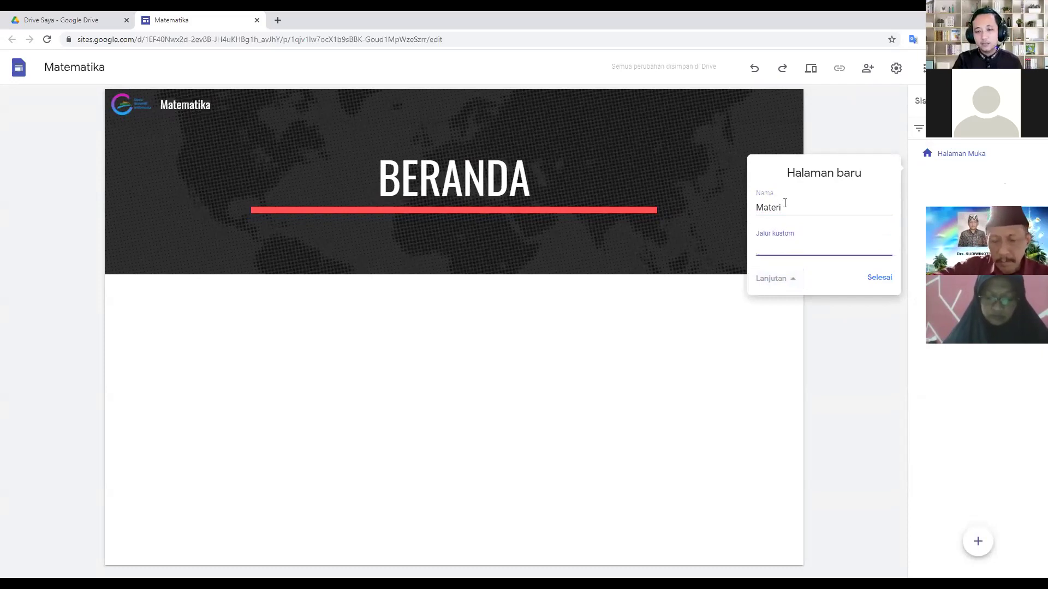
{"action": "left_click", "coordinate": [787, 248]}
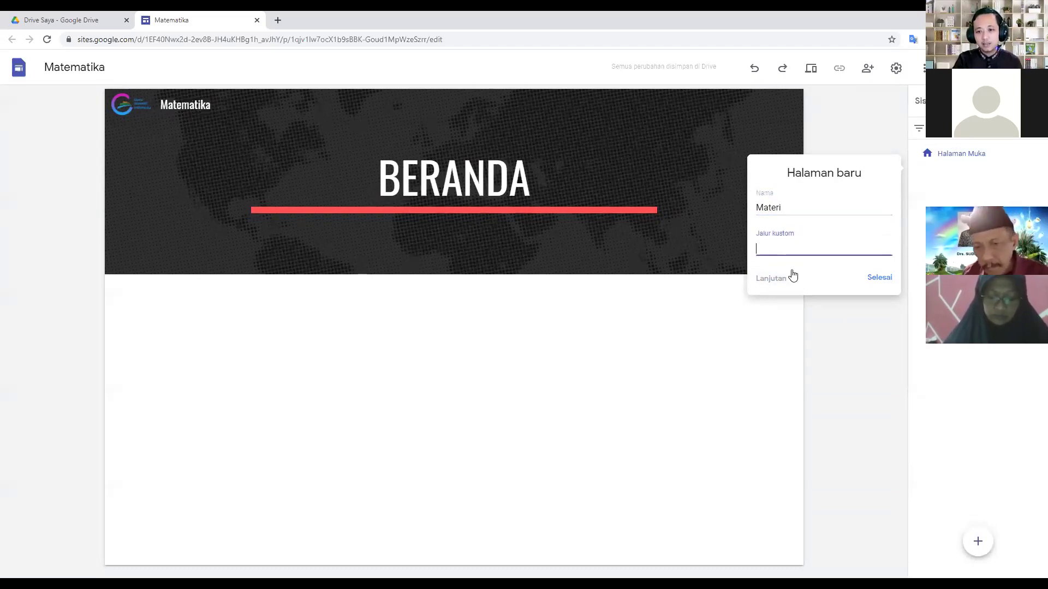
{"action": "left_click", "coordinate": [791, 277]}
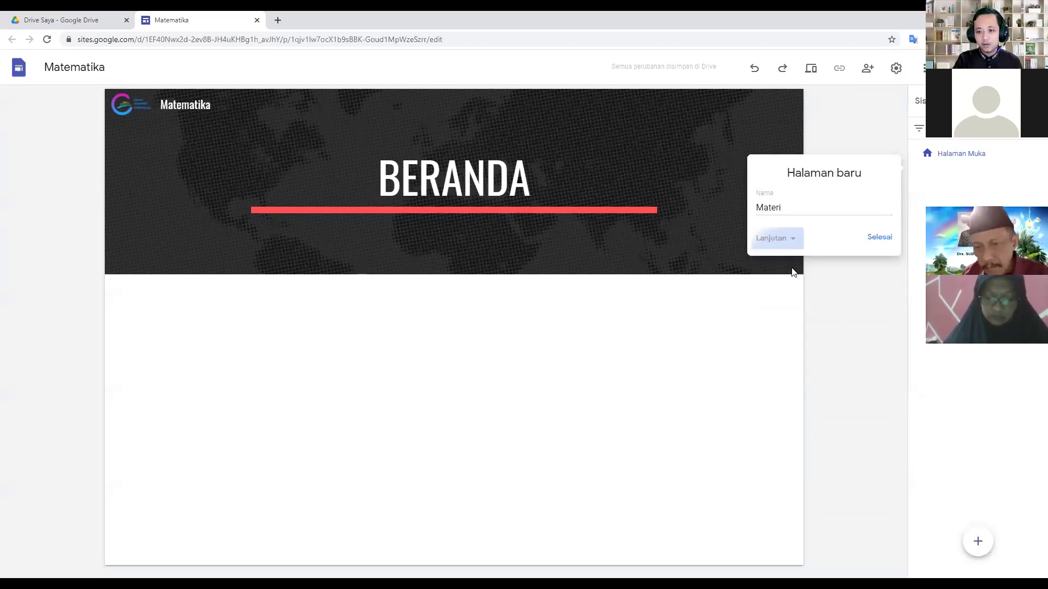
{"action": "left_click", "coordinate": [884, 240]}
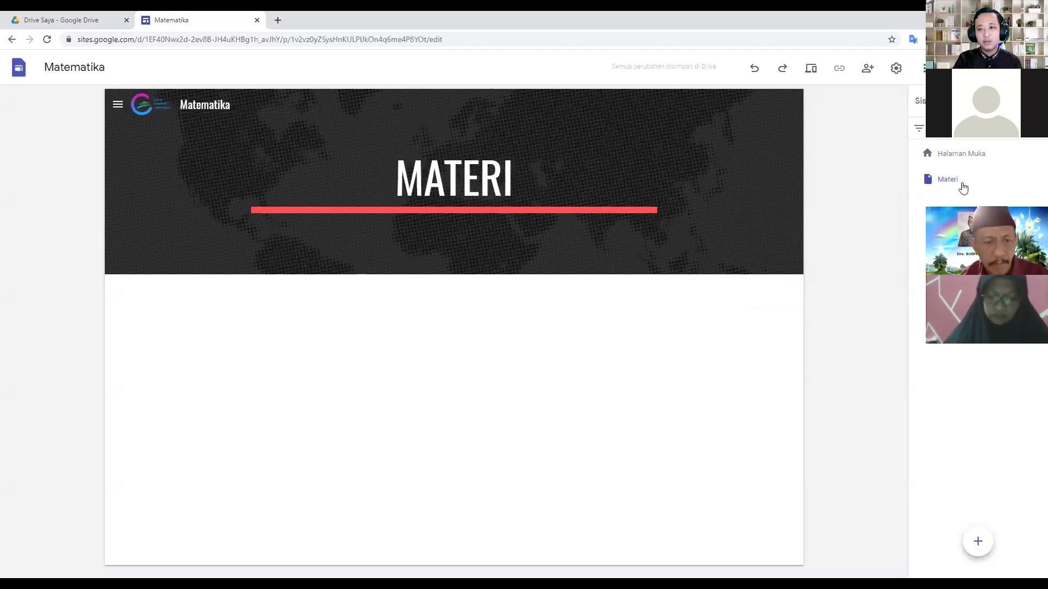
- Switch between the Halaman Muka and Materi pages and view the page links in the site's side menu
{"action": "left_click", "coordinate": [954, 159]}
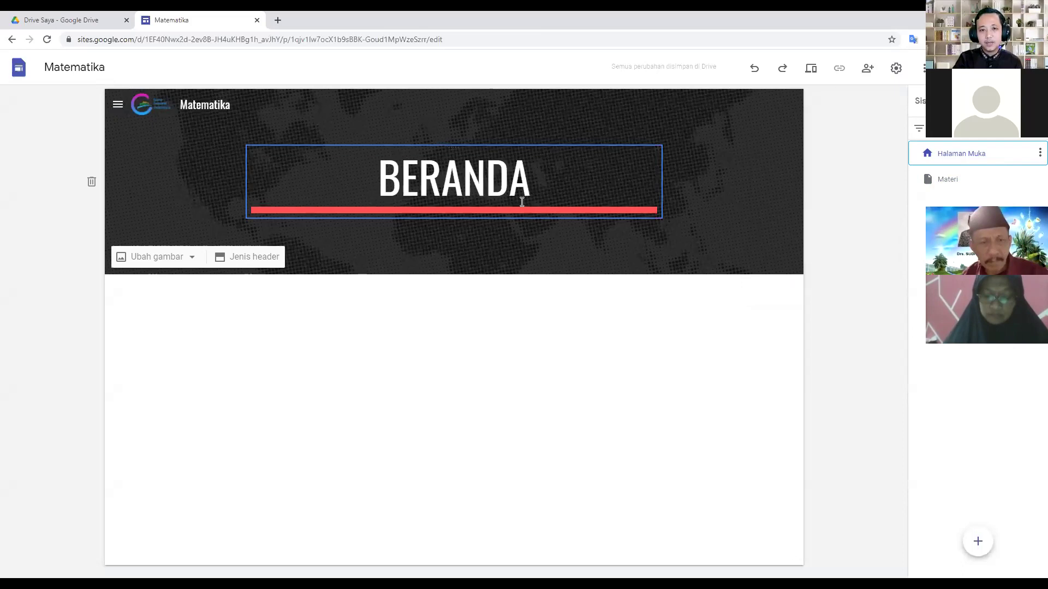
{"action": "left_click", "coordinate": [943, 183]}
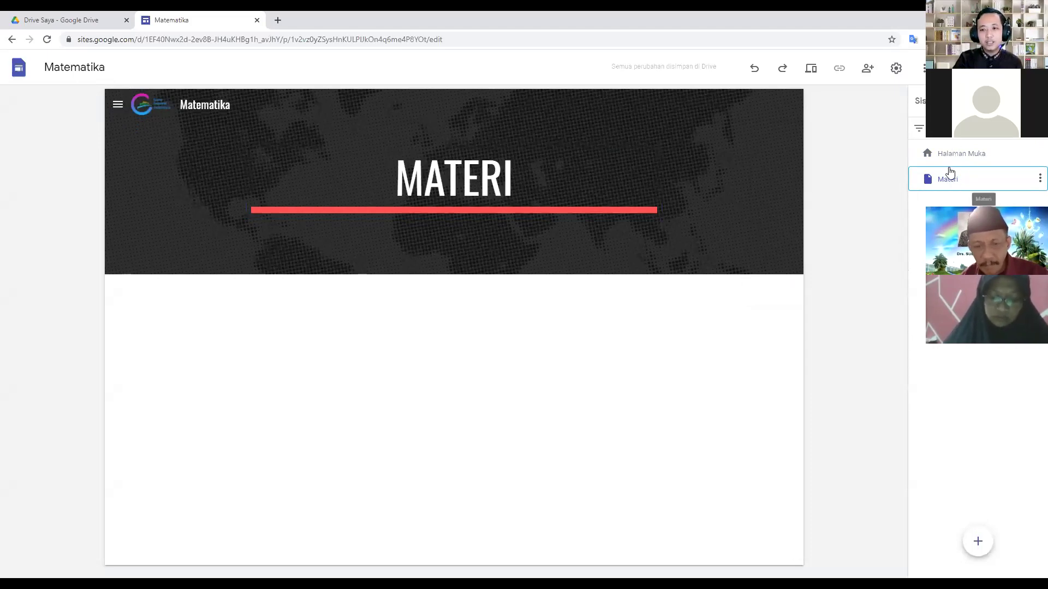
{"action": "left_click", "coordinate": [119, 106]}
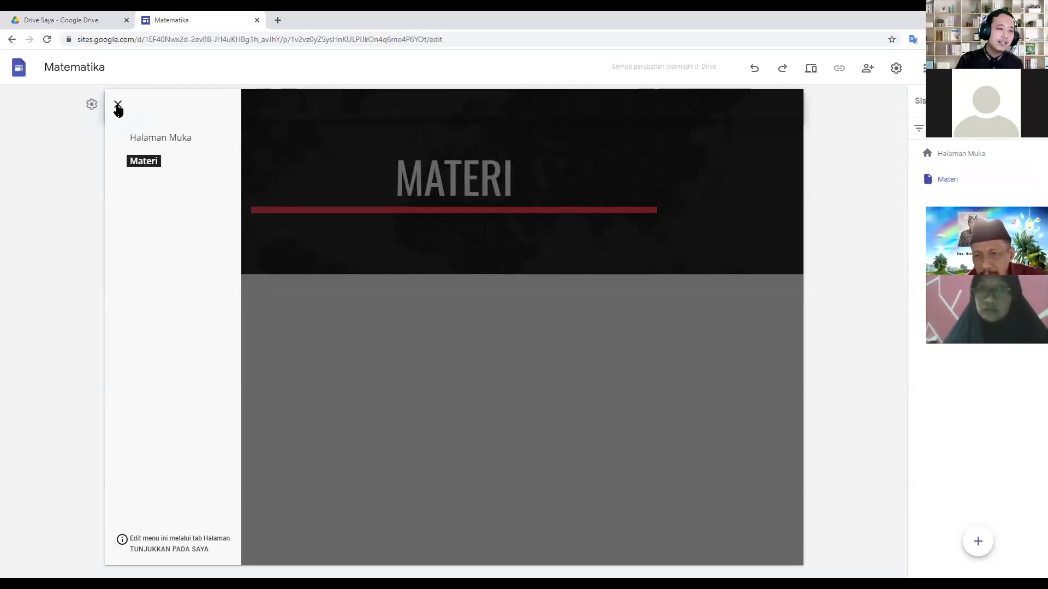
{"action": "left_click", "coordinate": [118, 108]}
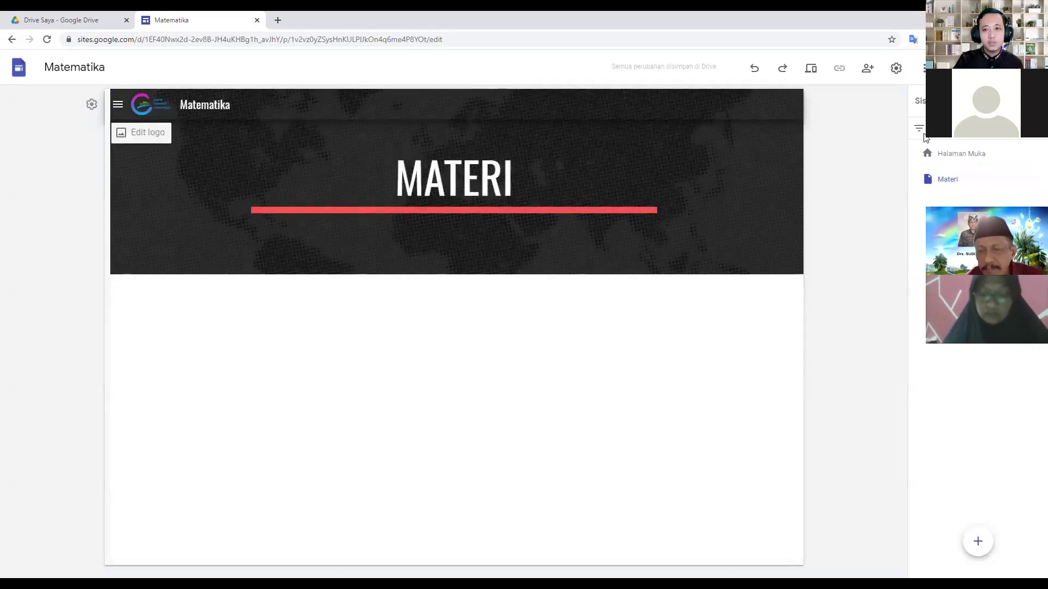
- Try the Atas navigation mode in the site settings and return the mode to Samping
{"action": "left_click", "coordinate": [897, 69]}
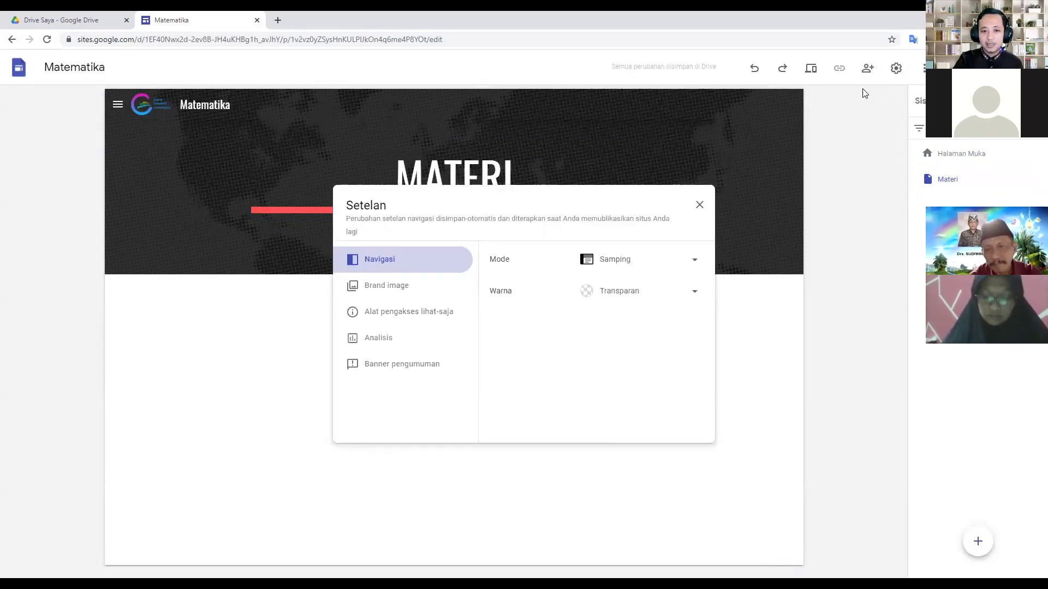
{"action": "left_click", "coordinate": [615, 261]}
{"action": "left_click", "coordinate": [617, 244]}
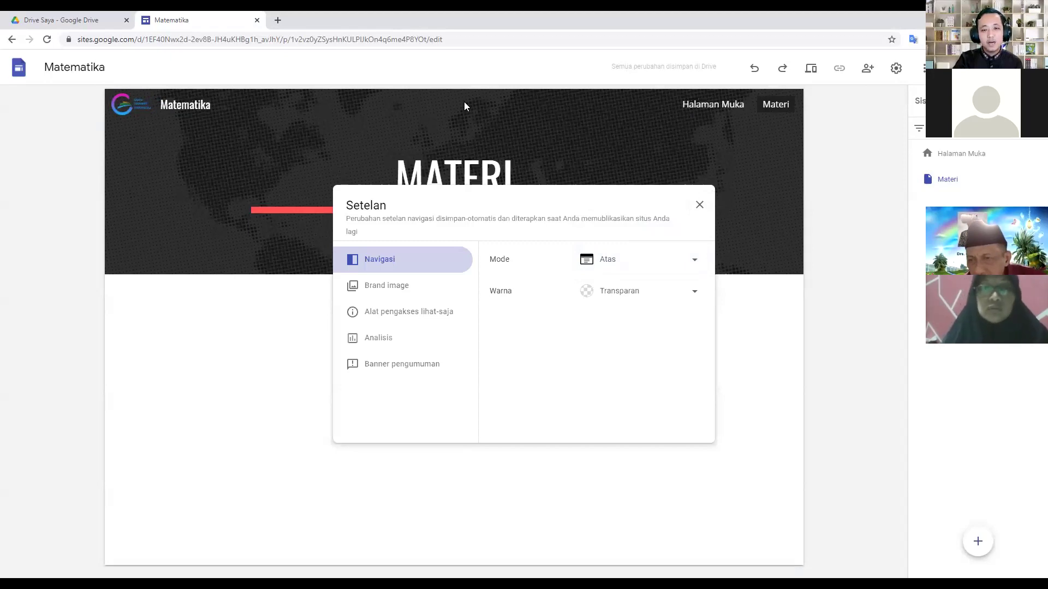
{"action": "left_click", "coordinate": [621, 260]}
{"action": "left_click", "coordinate": [620, 283]}
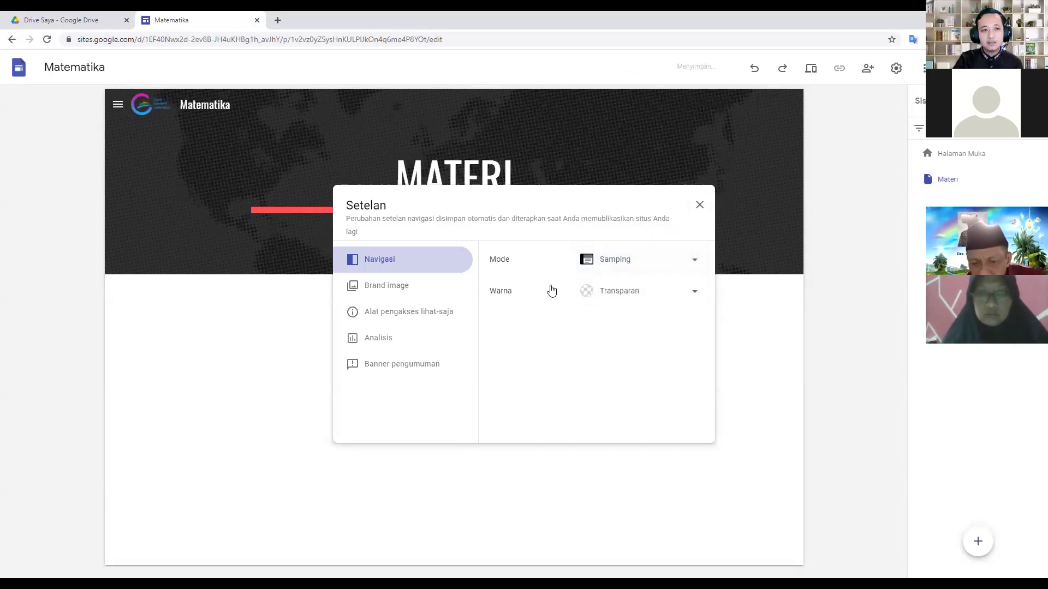
- Leave the site settings and inspect how the side navigation menu opens and closes on the Materi page
{"action": "left_click", "coordinate": [111, 106]}
{"action": "left_click", "coordinate": [117, 105]}
{"action": "left_click", "coordinate": [117, 102]}
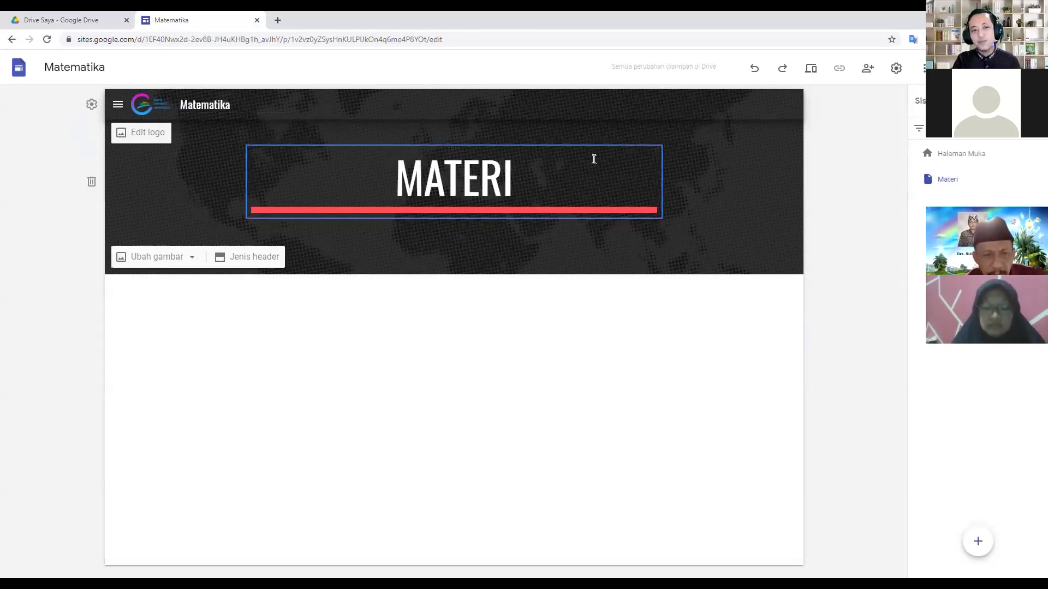
{"action": "left_click", "coordinate": [119, 105]}
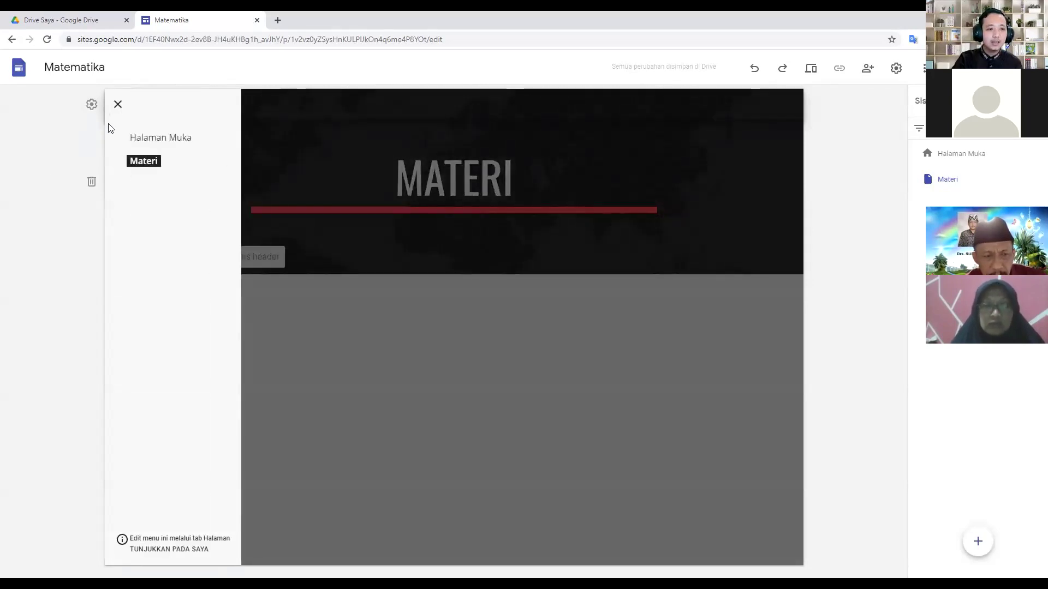
{"action": "left_click", "coordinate": [116, 105]}
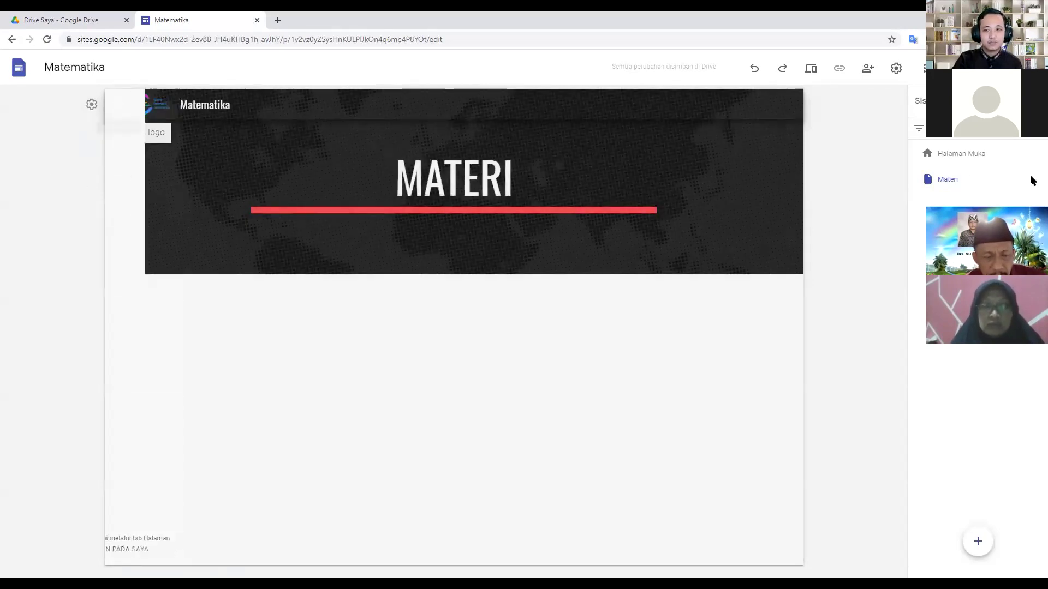
- Add a new page named Evaluasi and check its entry in the side navigation menu
{"action": "mouse_move", "coordinate": [977, 543]}
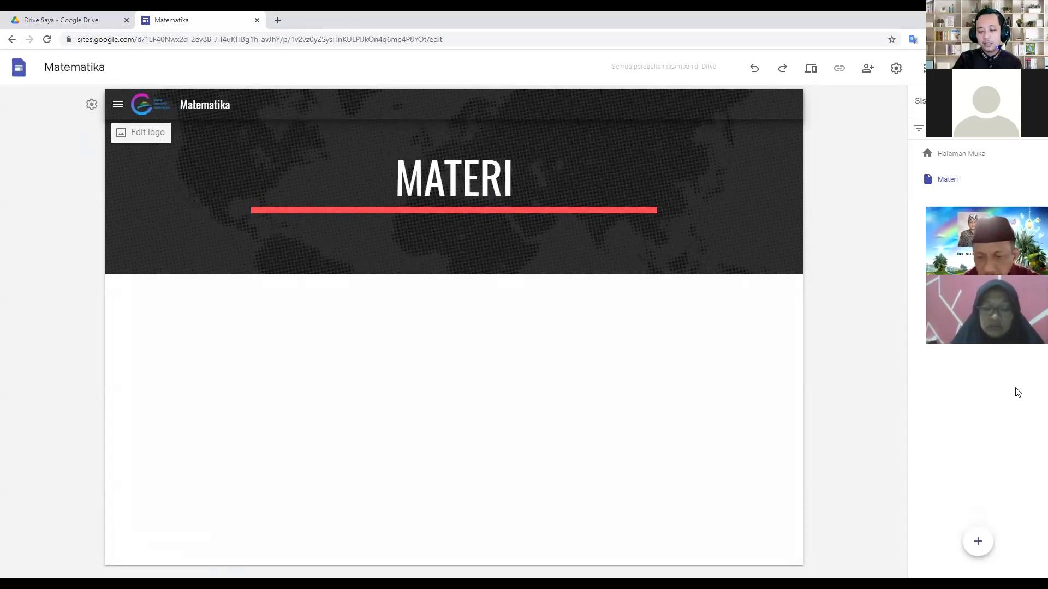
{"action": "left_click", "coordinate": [980, 543]}
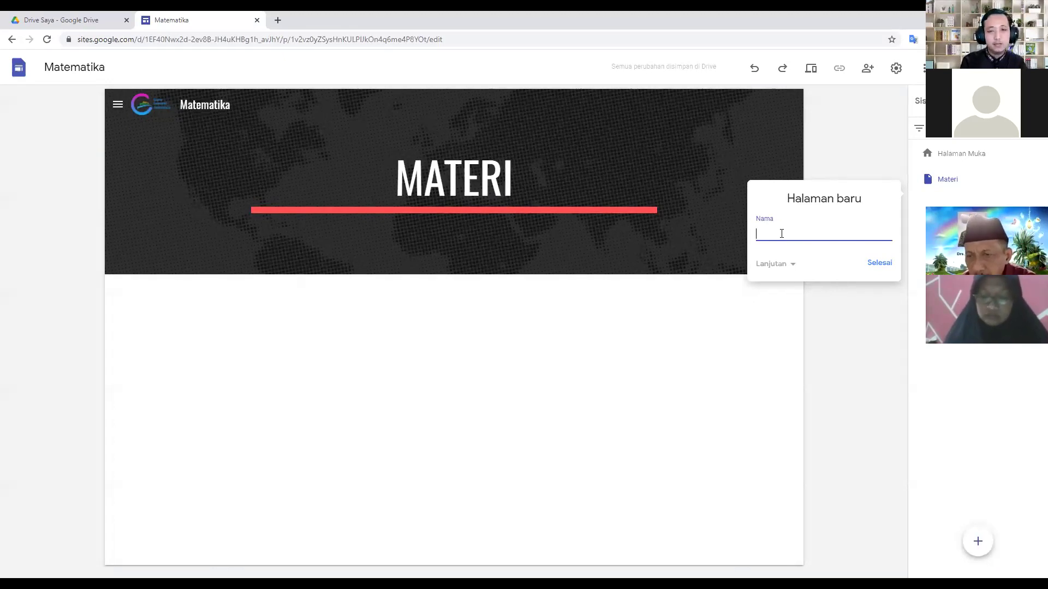
{"action": "type", "text": "Evaluasi"}
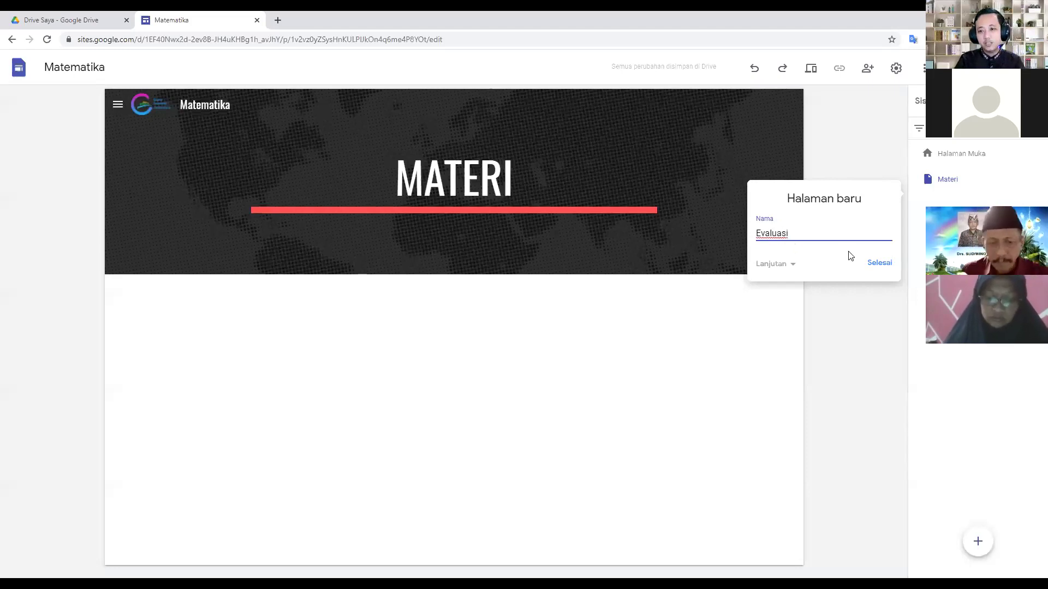
{"action": "left_click", "coordinate": [881, 265]}
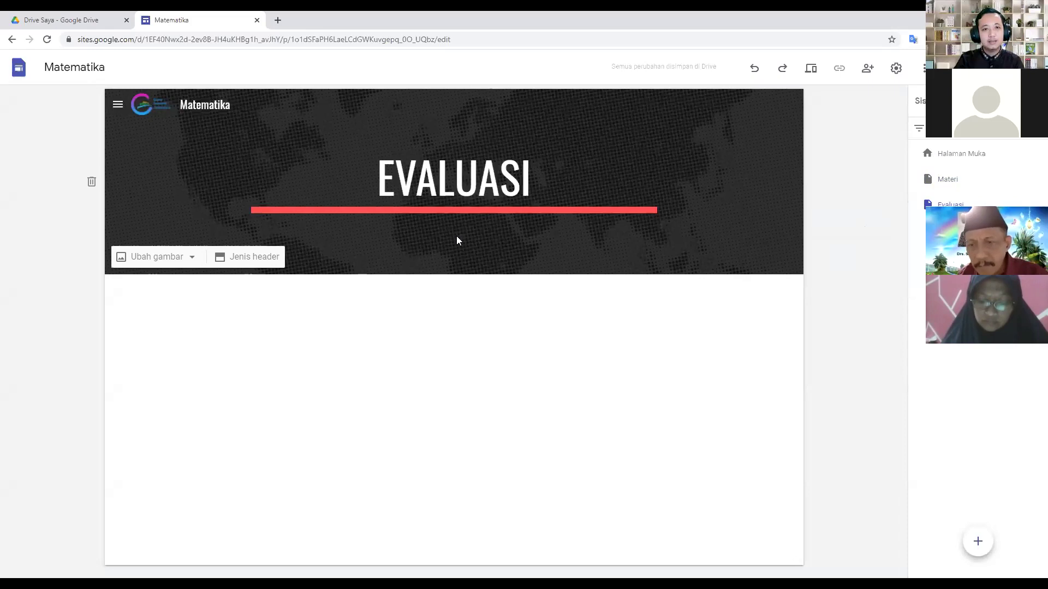
{"action": "left_click", "coordinate": [118, 105]}
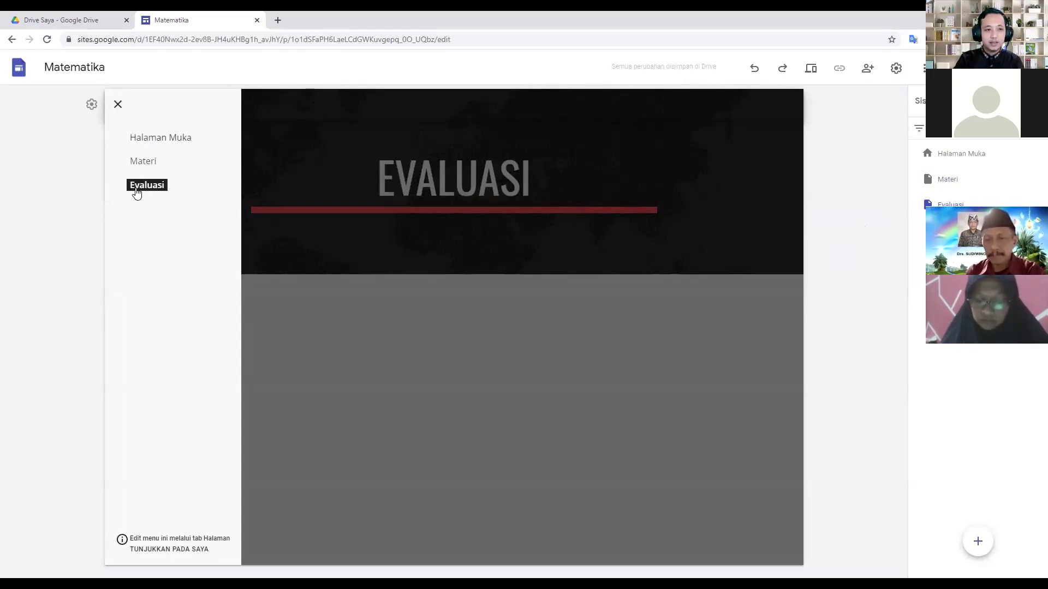
{"action": "left_click", "coordinate": [118, 107]}
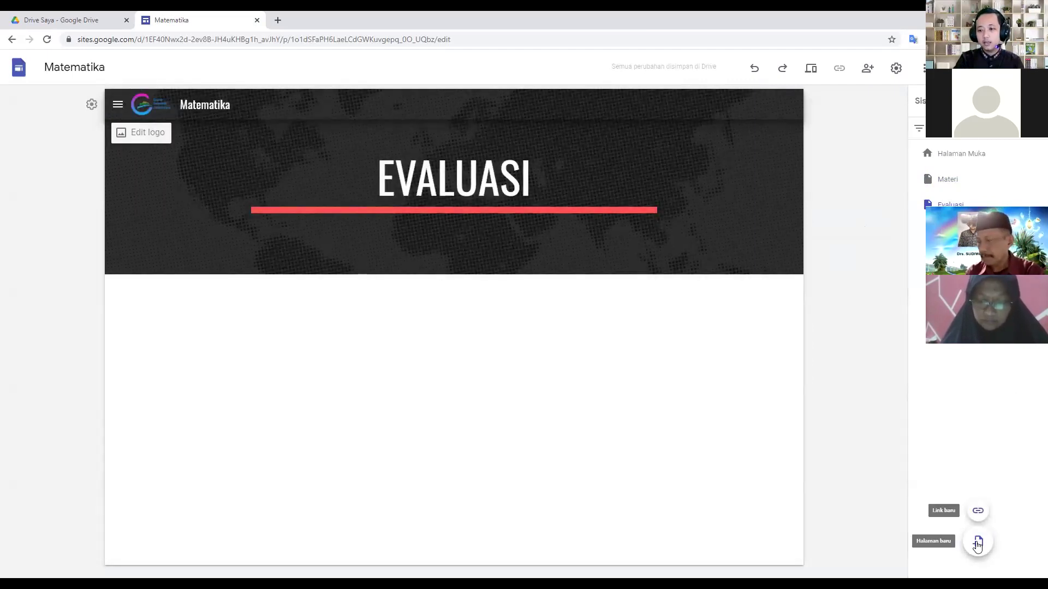
- Add a new page named Daftar Hadir to the site
{"action": "left_click", "coordinate": [977, 543]}
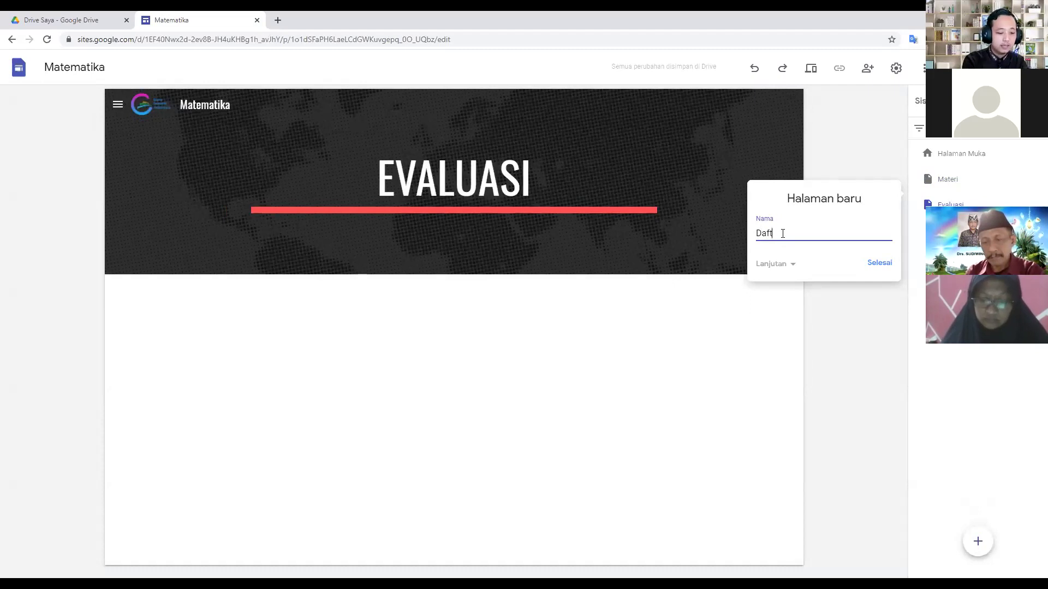
{"action": "type", "text": "Daftar Hadir"}
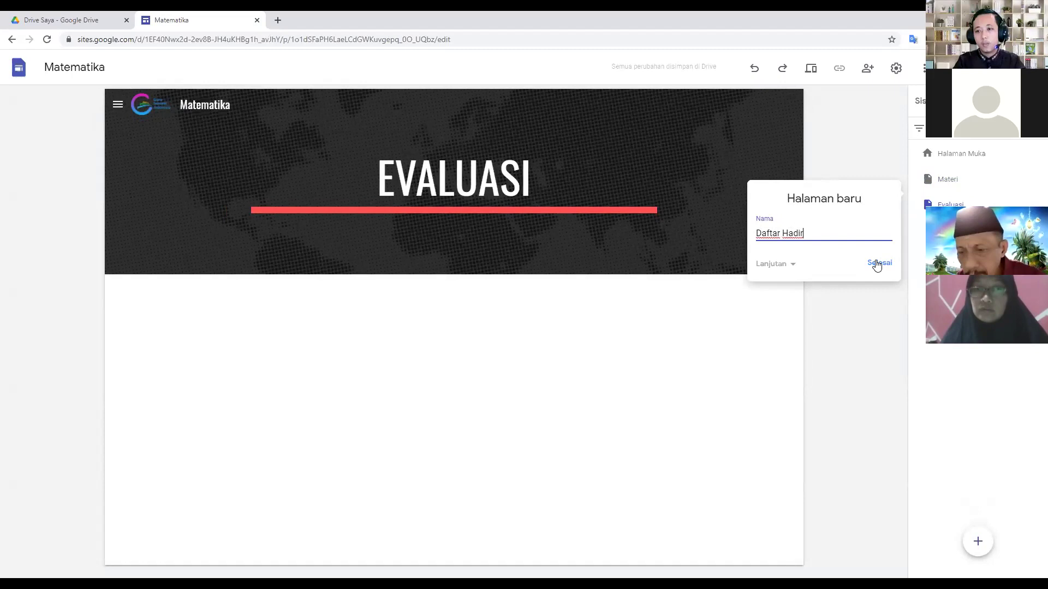
{"action": "left_click", "coordinate": [877, 264]}
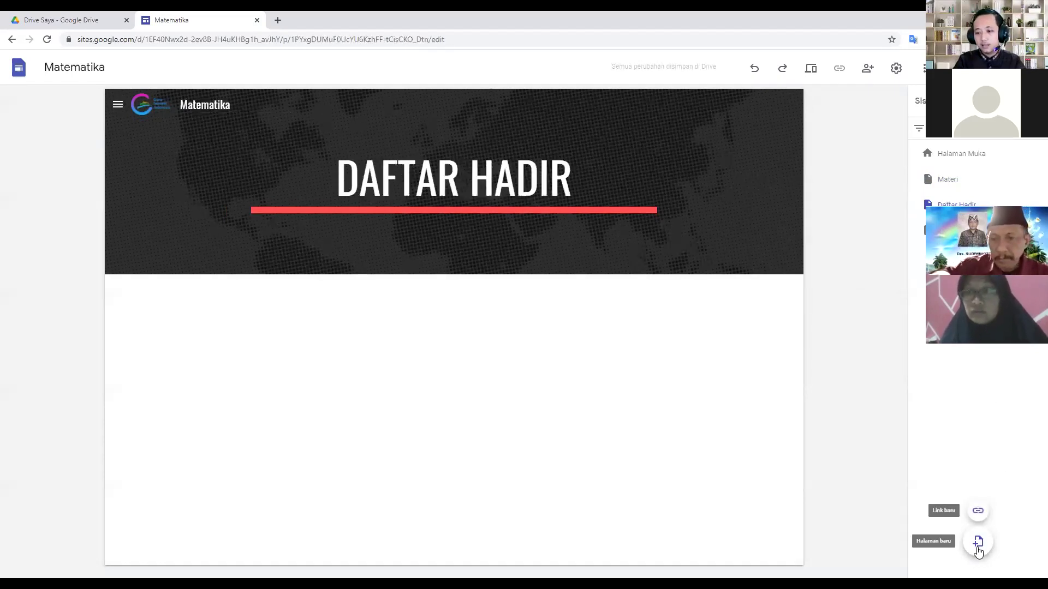
- Add a new page named Daftar Nilai to the site
{"action": "left_click", "coordinate": [977, 547]}
{"action": "type", "text": "Daftar Nilai"}
{"action": "left_click", "coordinate": [873, 264]}
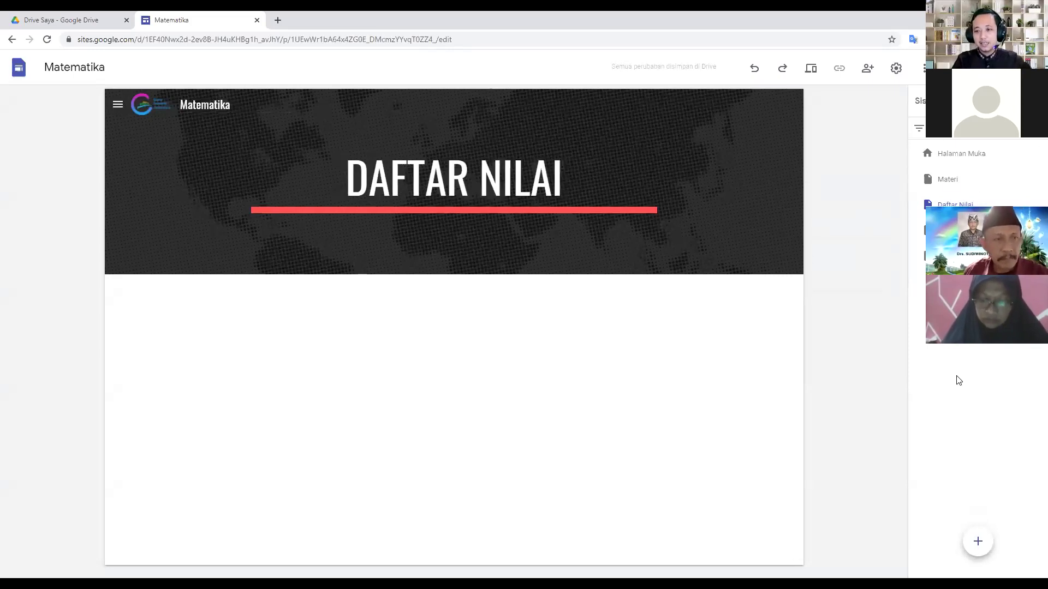
- Move the Evaluasi page directly below Materi, undo the last page-list change, and check the page order in the side navigation menu
{"action": "left_click", "coordinate": [942, 181]}
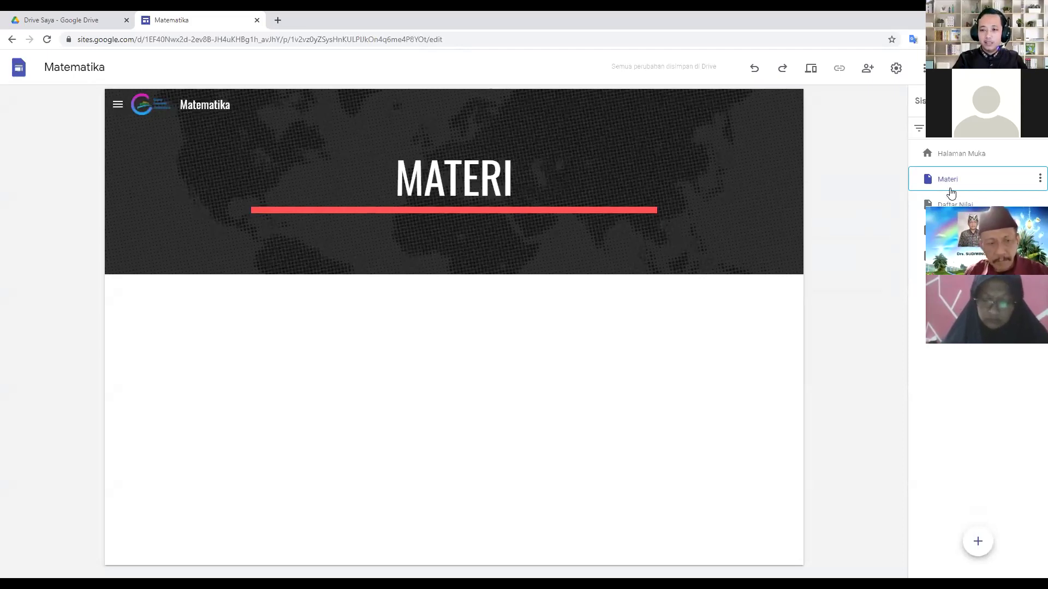
{"action": "left_click", "coordinate": [955, 205]}
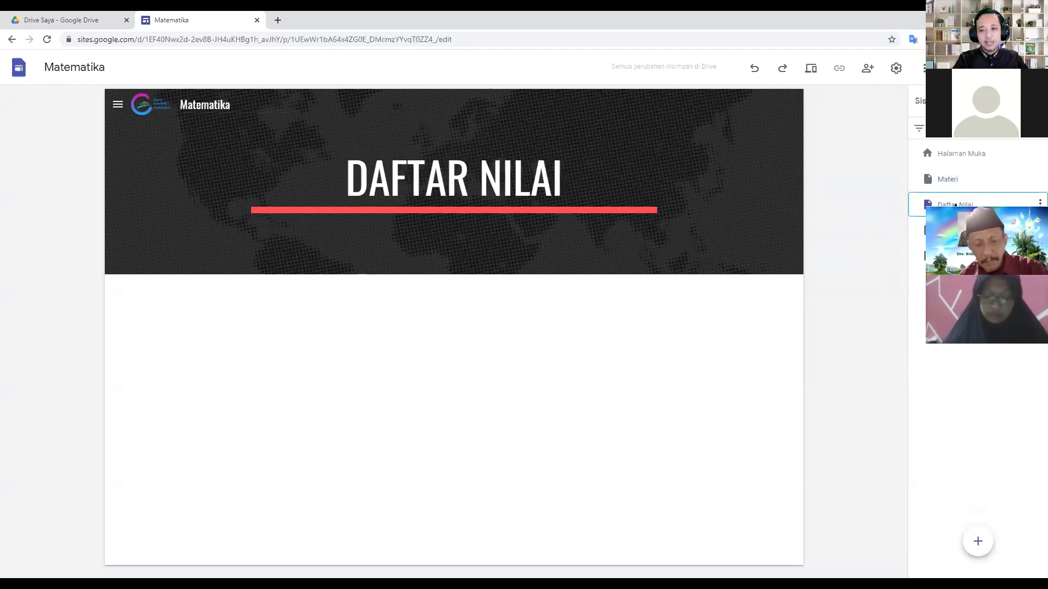
{"action": "left_click", "coordinate": [950, 230]}
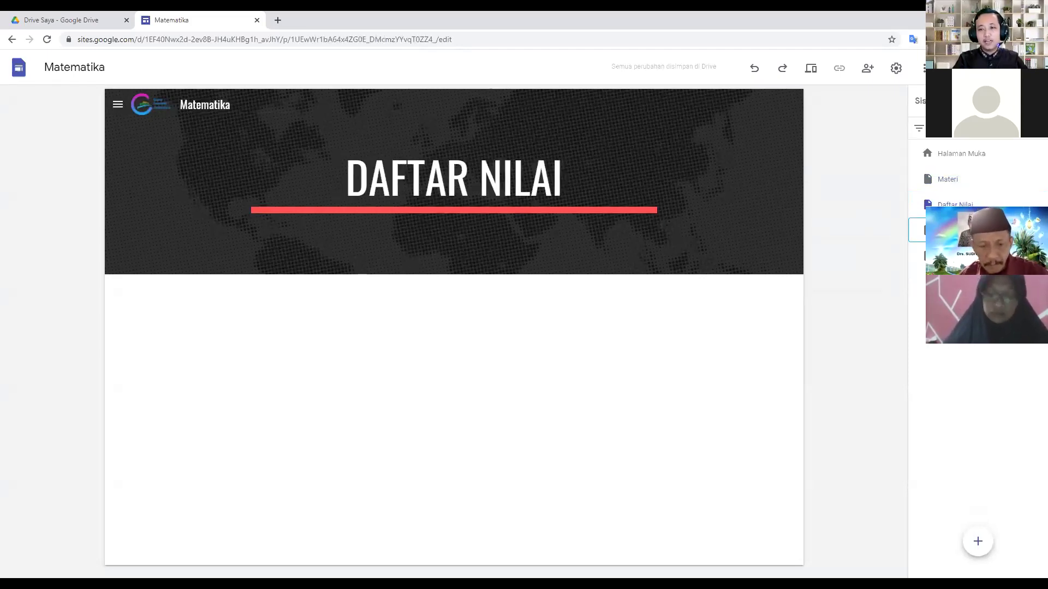
{"action": "left_click", "coordinate": [950, 256]}
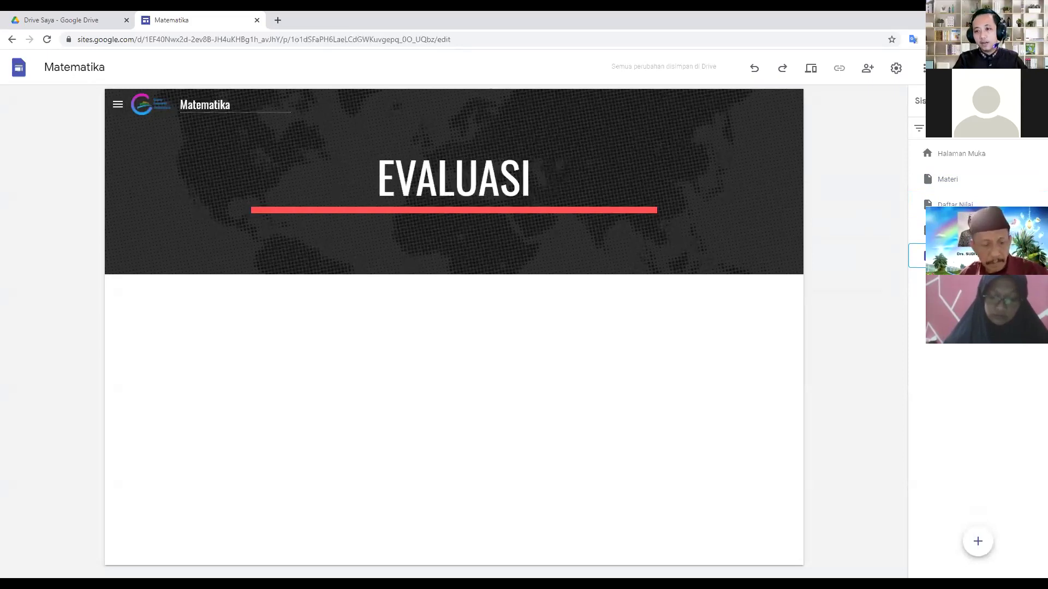
{"action": "left_click_drag", "start_coordinate": [949, 256], "coordinate": [958, 200]}
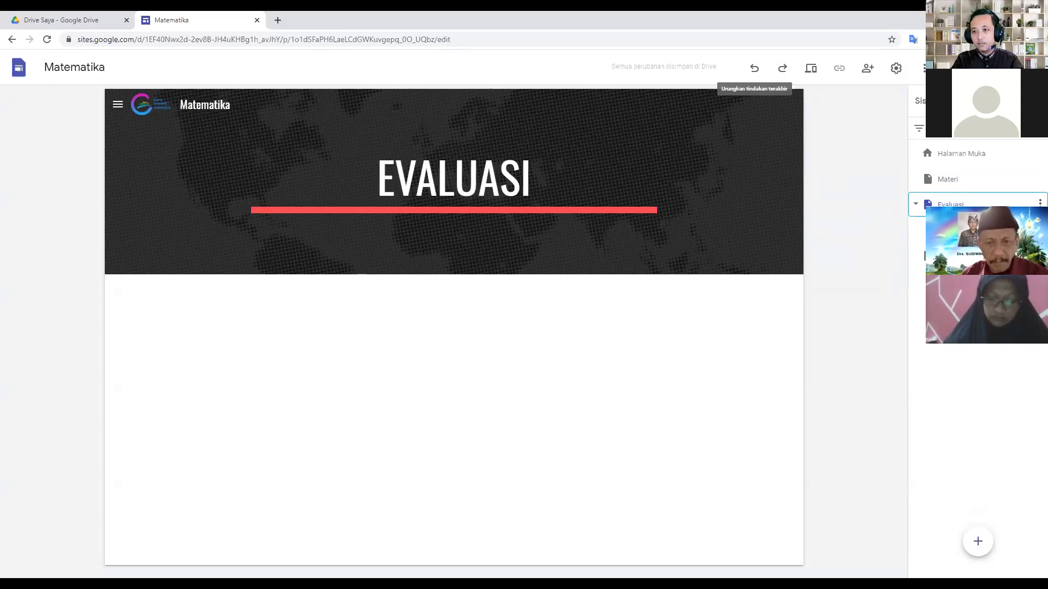
{"action": "left_click", "coordinate": [754, 67]}
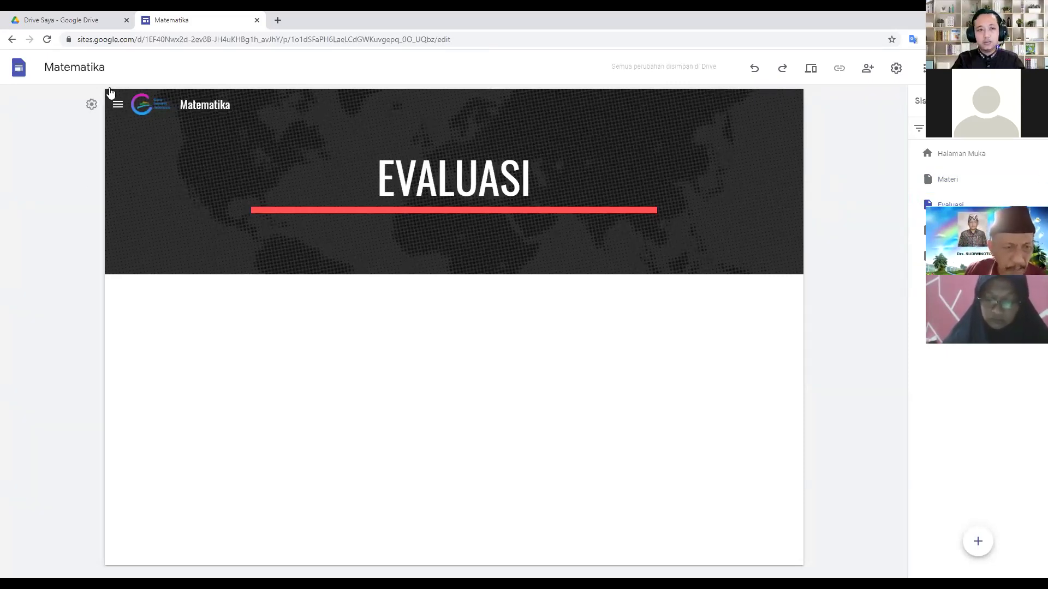
{"action": "left_click", "coordinate": [117, 106]}
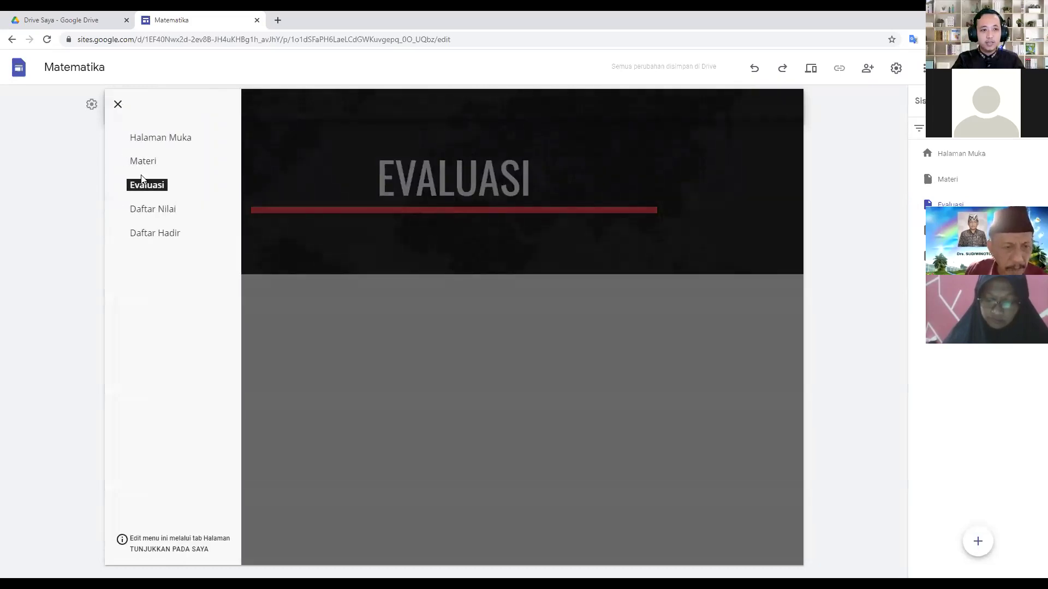
{"action": "left_click", "coordinate": [117, 104]}
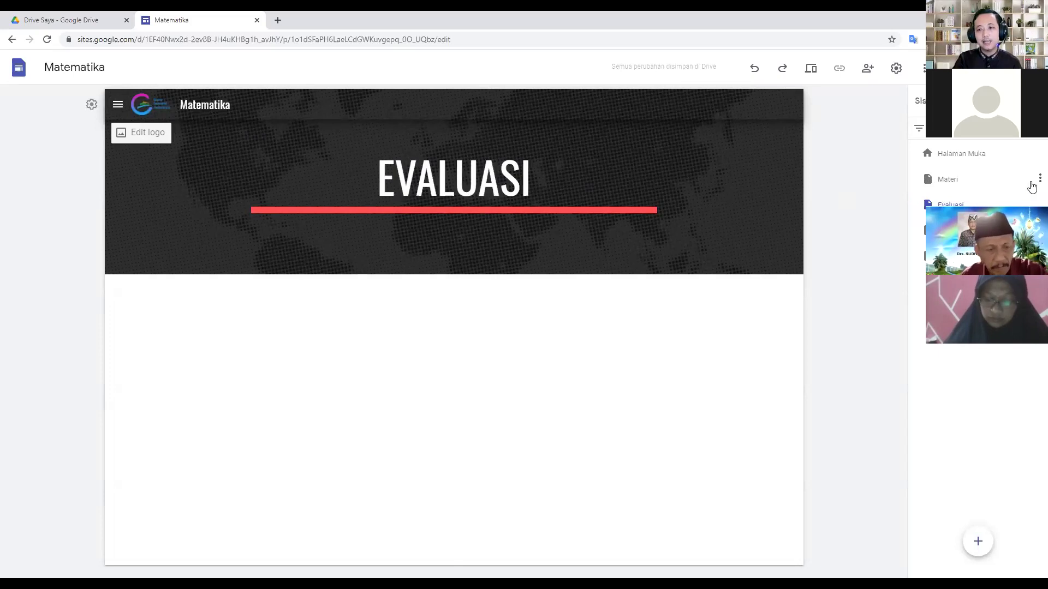
- Inspect the properties of the Materi page and close them with the name Materi kept
{"action": "left_click", "coordinate": [947, 183]}
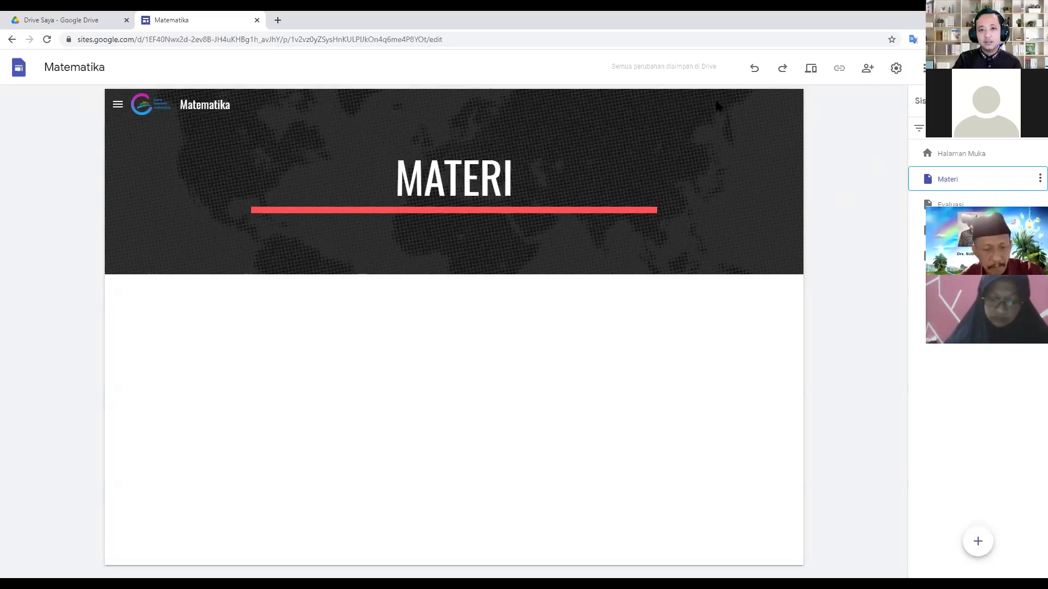
{"action": "left_click", "coordinate": [1039, 178]}
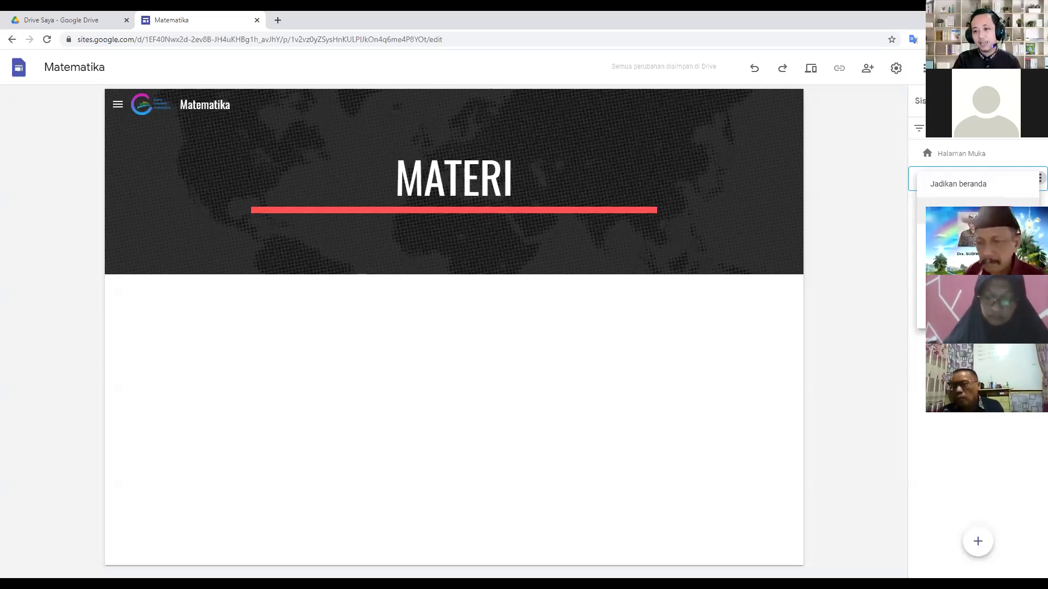
{"action": "left_click", "coordinate": [960, 236]}
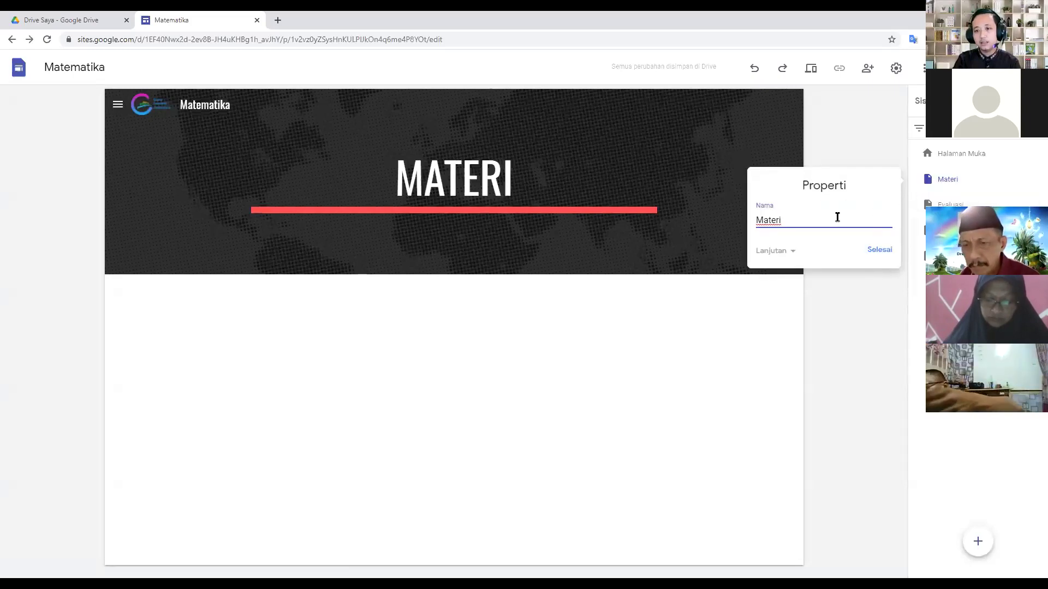
{"action": "left_click", "coordinate": [878, 250]}
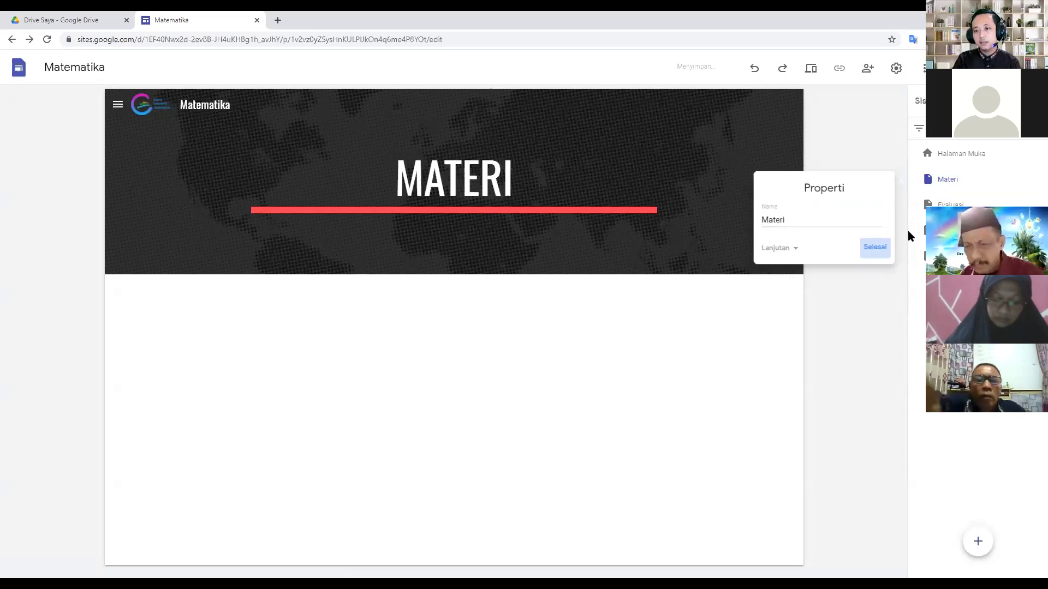
- Add a subpage named Kelas 7 under the Materi page
{"action": "left_click", "coordinate": [1040, 179]}
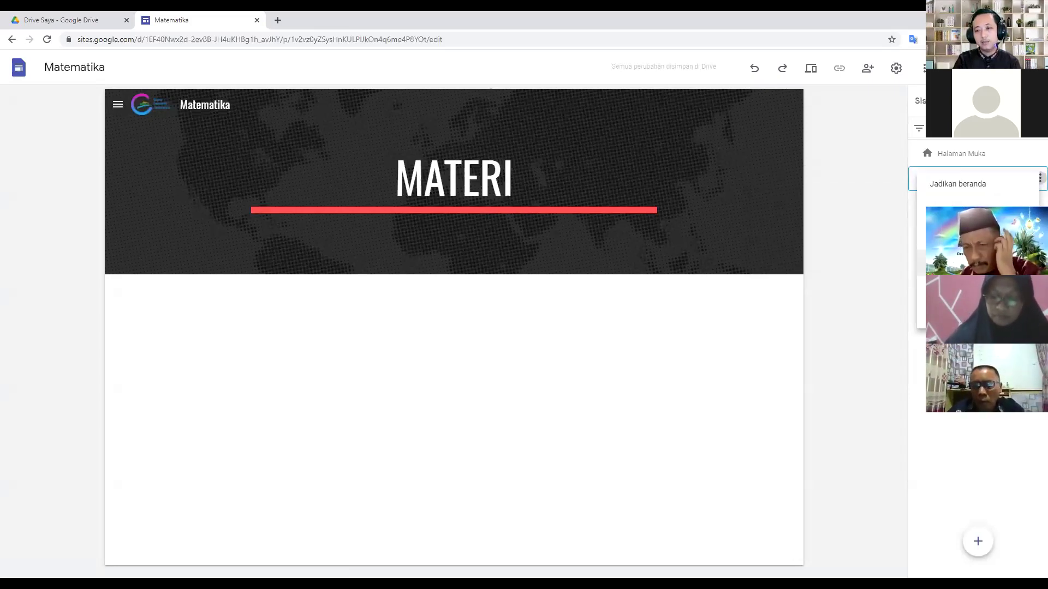
{"action": "left_click", "coordinate": [960, 263]}
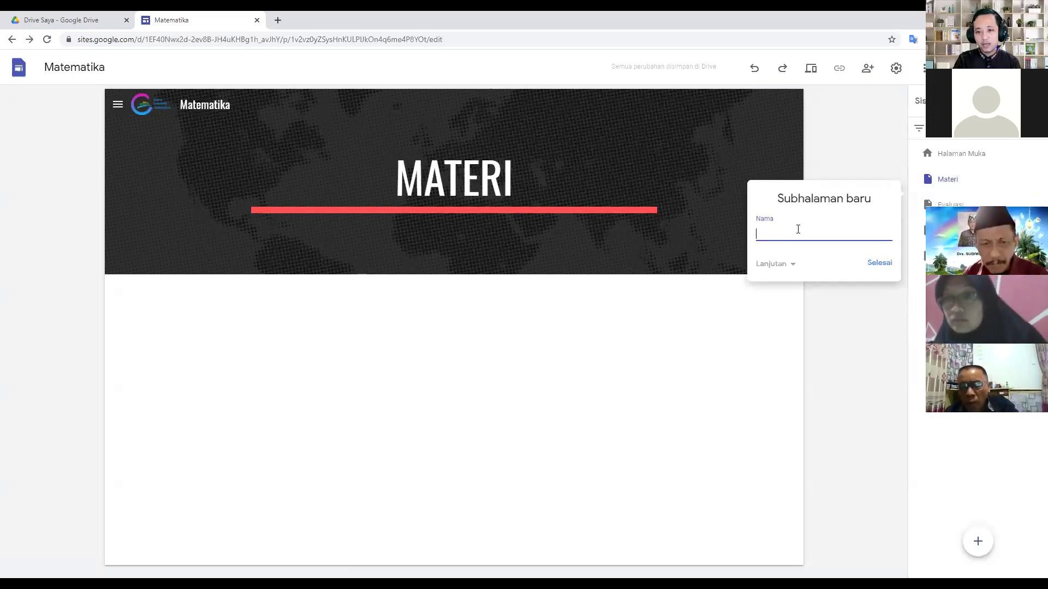
{"action": "type", "text": "Kelas 7"}
{"action": "left_click", "coordinate": [880, 263]}
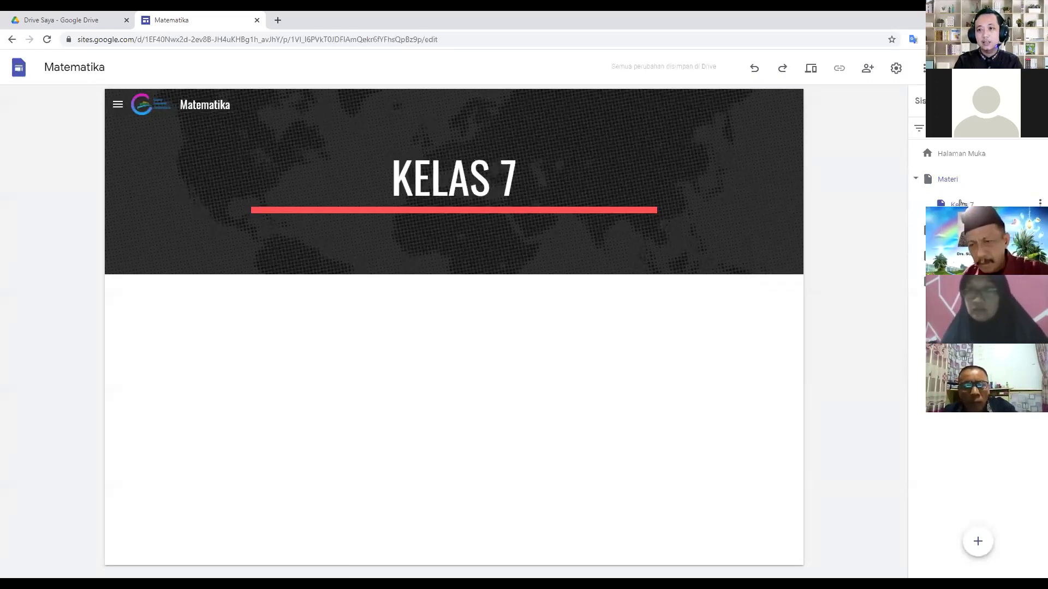
- Add a subpage named Kelas 8 under the Materi page
{"action": "left_click", "coordinate": [947, 182]}
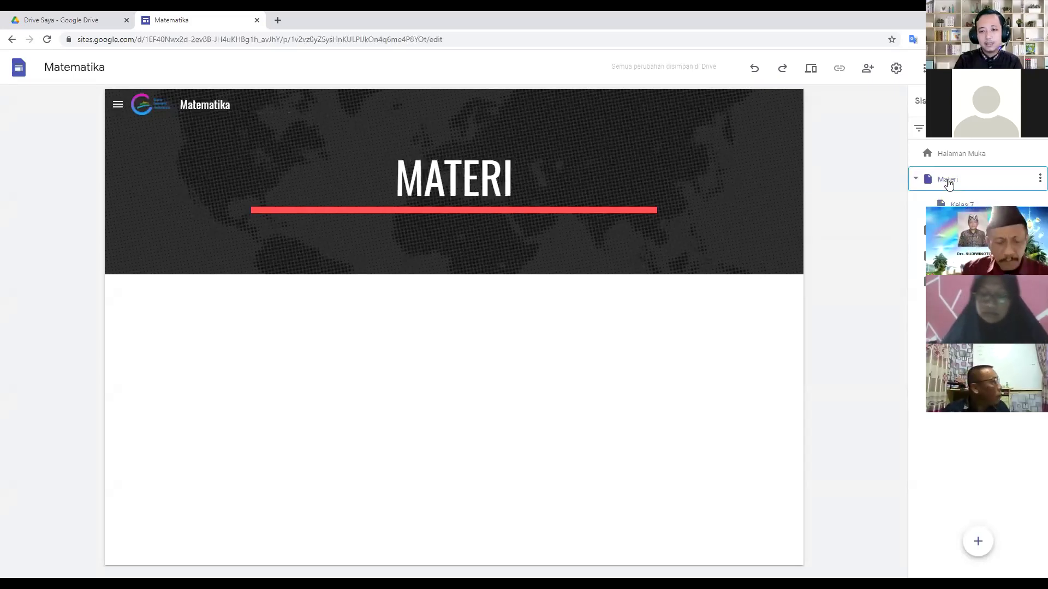
{"action": "left_click", "coordinate": [1039, 180]}
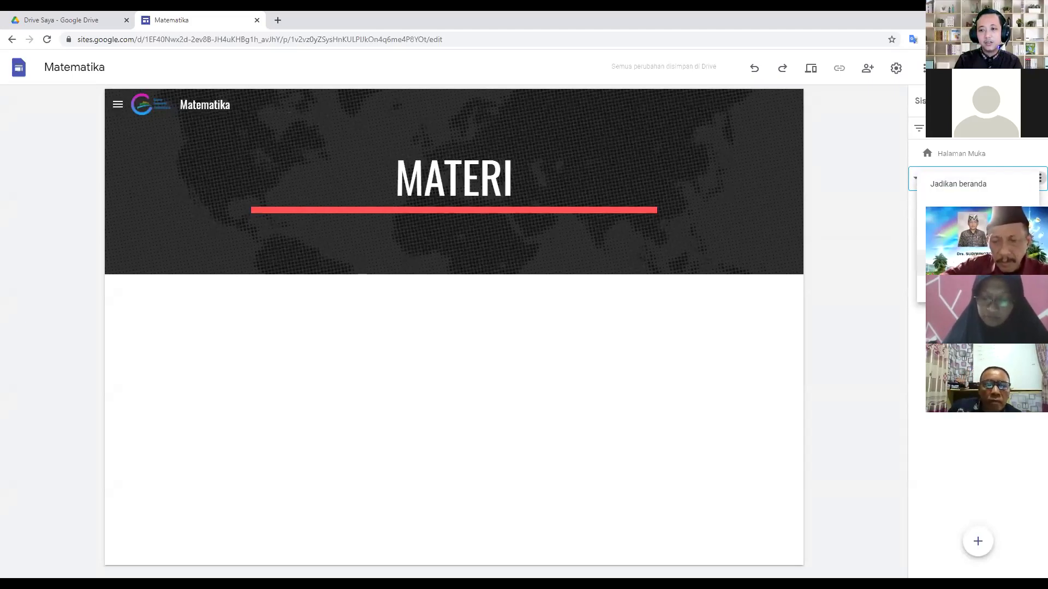
{"action": "left_click", "coordinate": [961, 262]}
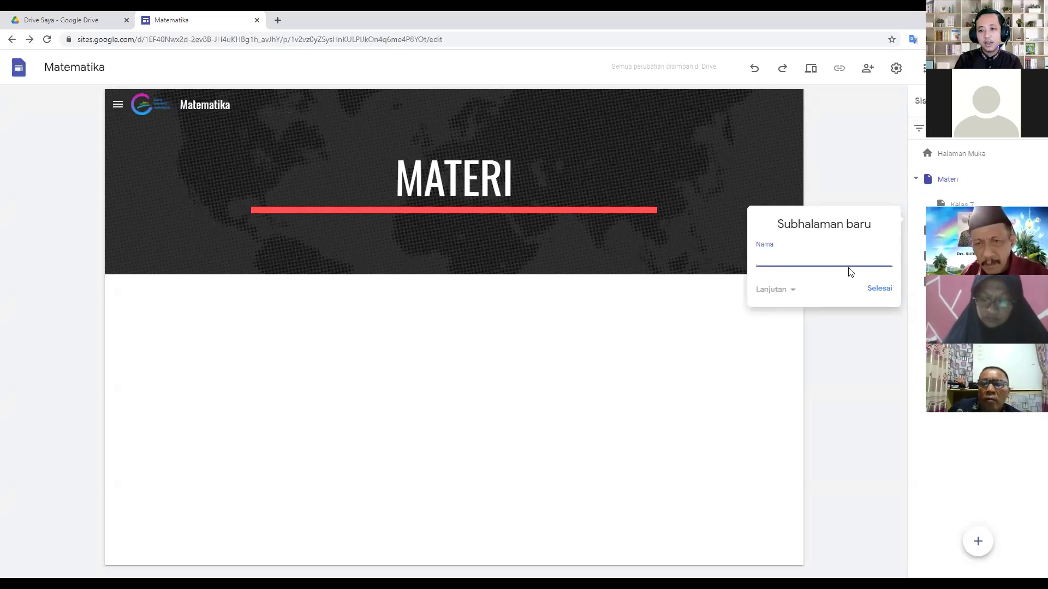
{"action": "type", "text": "Kelas 8"}
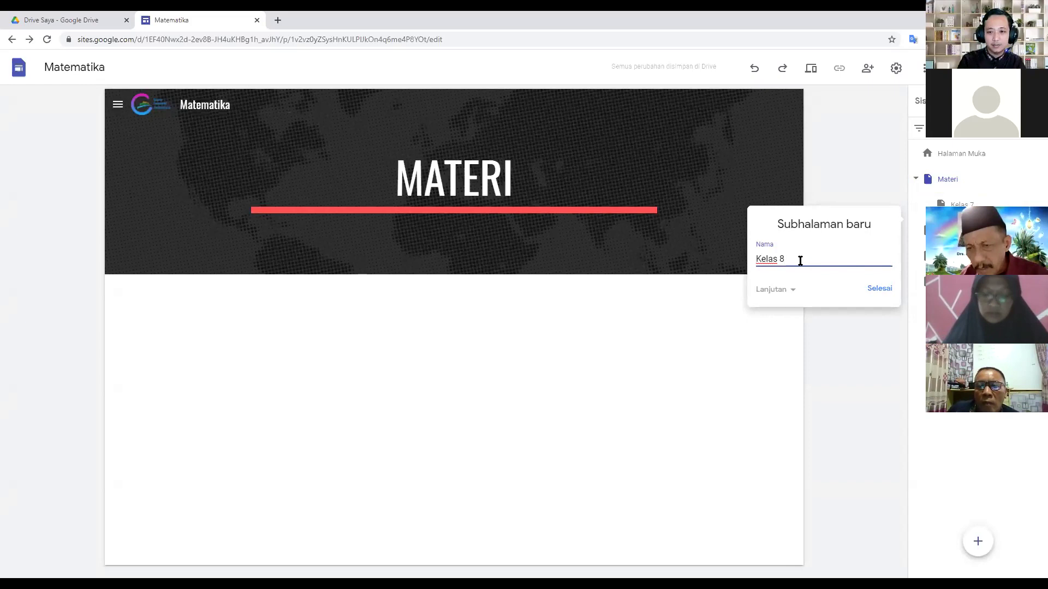
{"action": "left_click", "coordinate": [891, 297]}
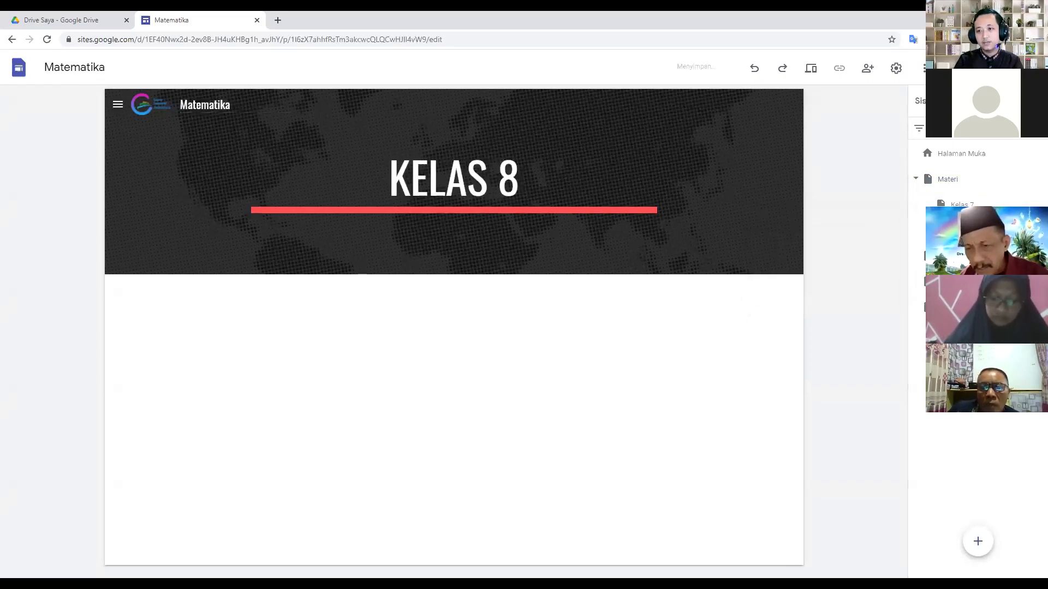
- Add a subpage named Kelas 9 under the Materi page
{"action": "left_click", "coordinate": [1037, 182]}
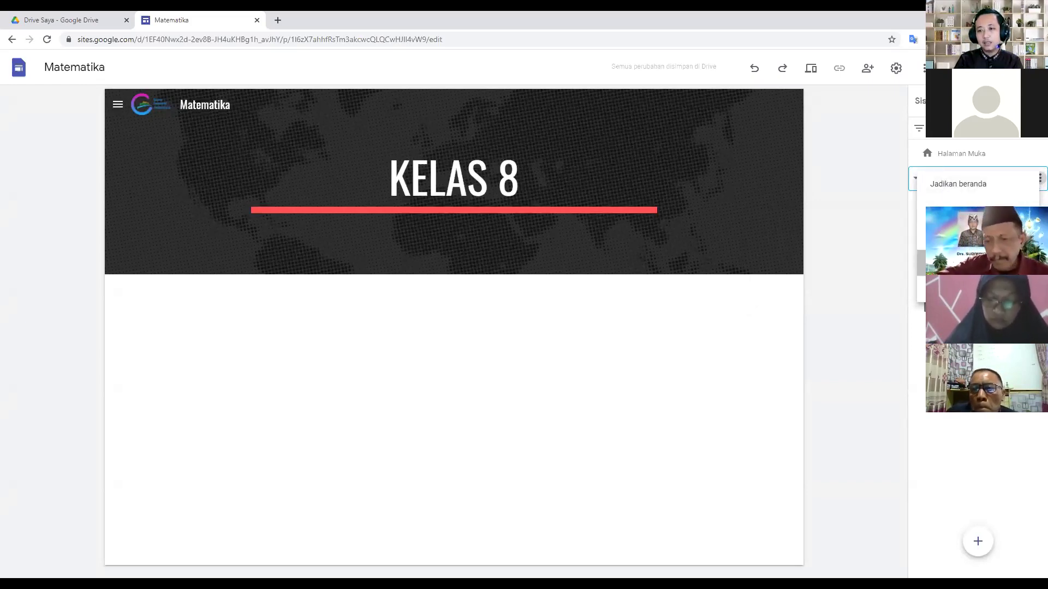
{"action": "left_click", "coordinate": [972, 262]}
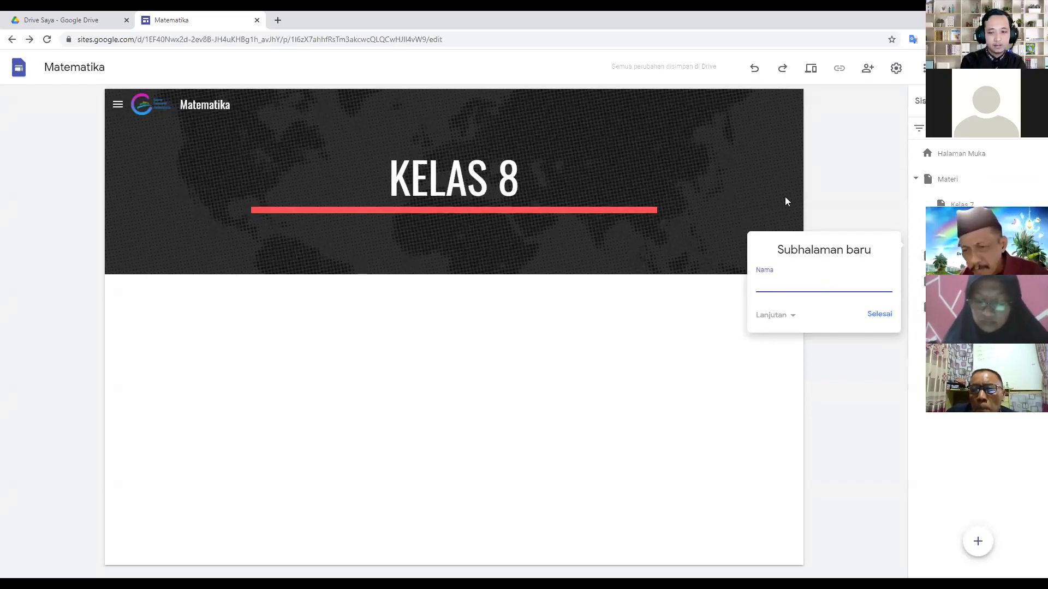
{"action": "type", "text": "Kelas 9"}
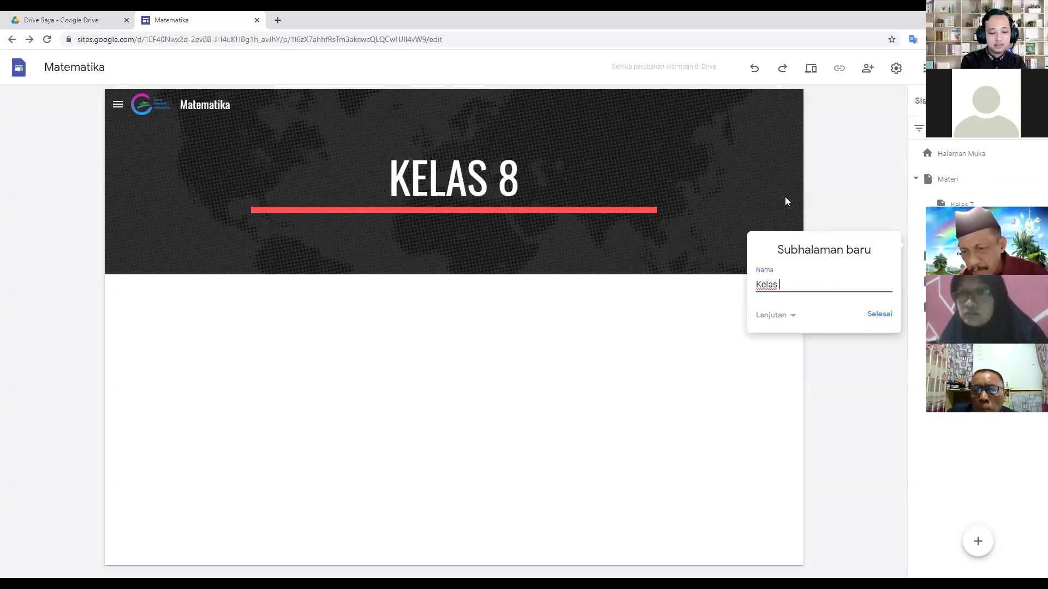
{"action": "left_click", "coordinate": [879, 313]}
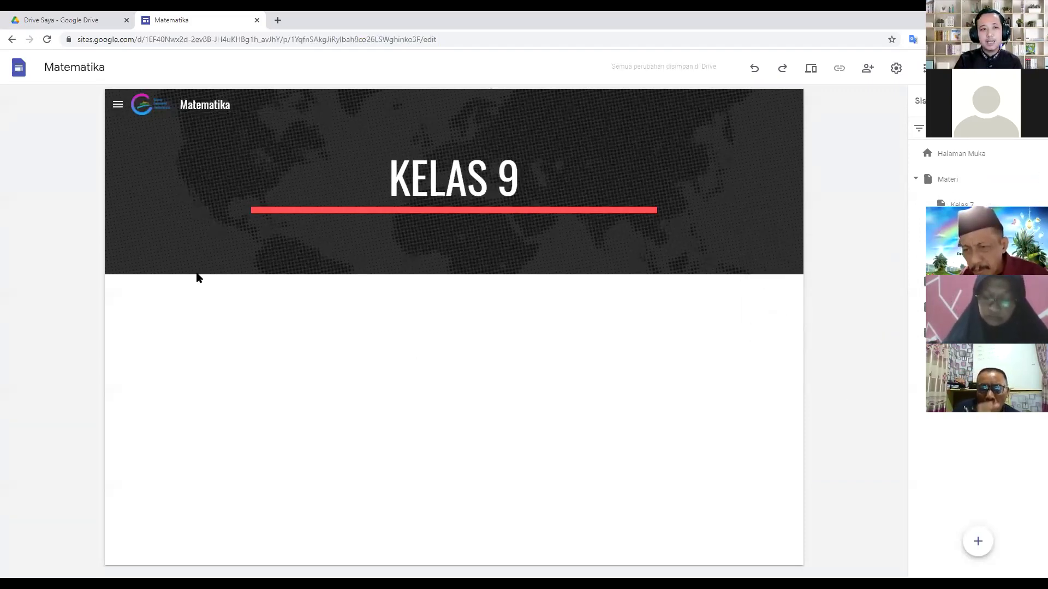
- Inspect how the Materi entry collapses and expands its class subpages in the side navigation menu
{"action": "left_click", "coordinate": [118, 105]}
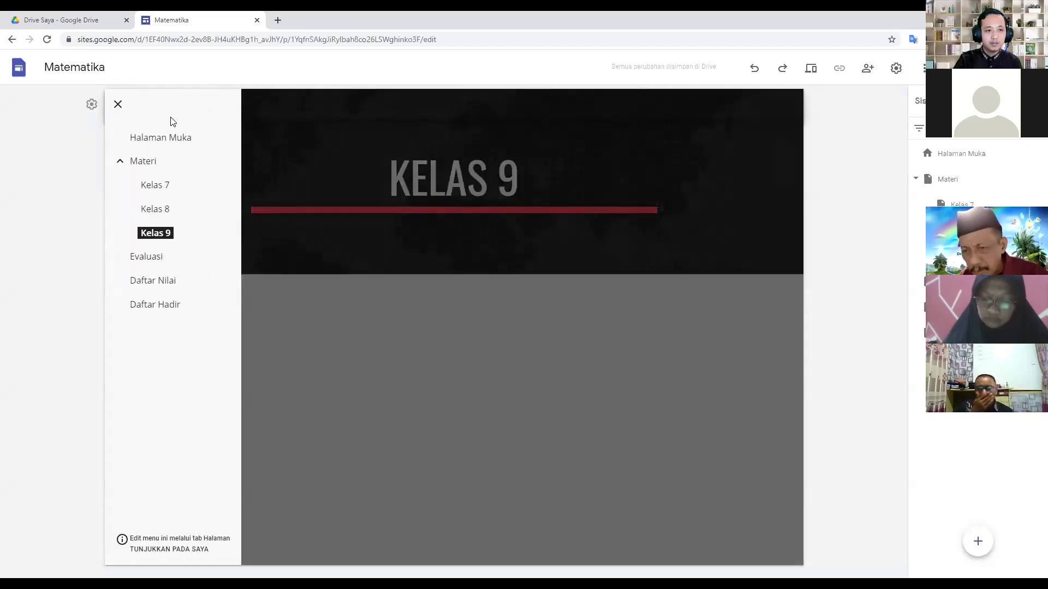
{"action": "left_click", "coordinate": [121, 163]}
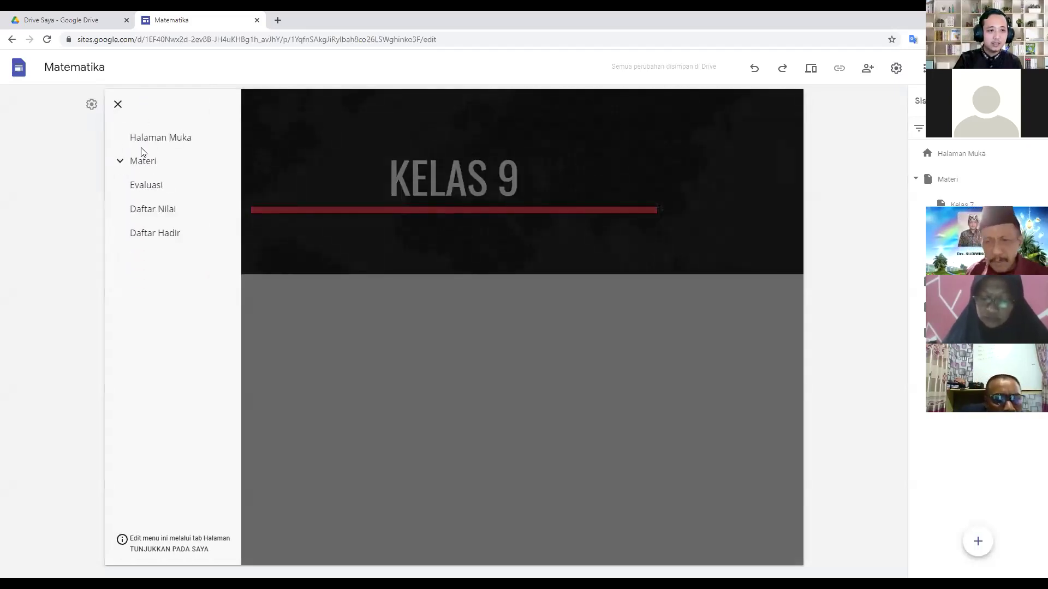
{"action": "left_click", "coordinate": [120, 164]}
{"action": "left_click", "coordinate": [122, 164]}
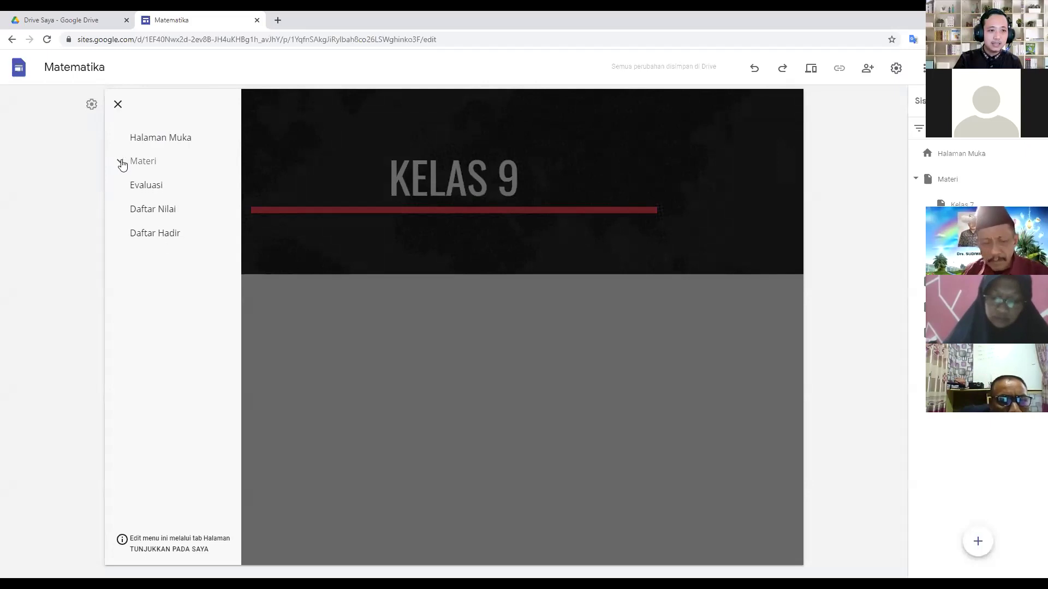
{"action": "left_click", "coordinate": [122, 164]}
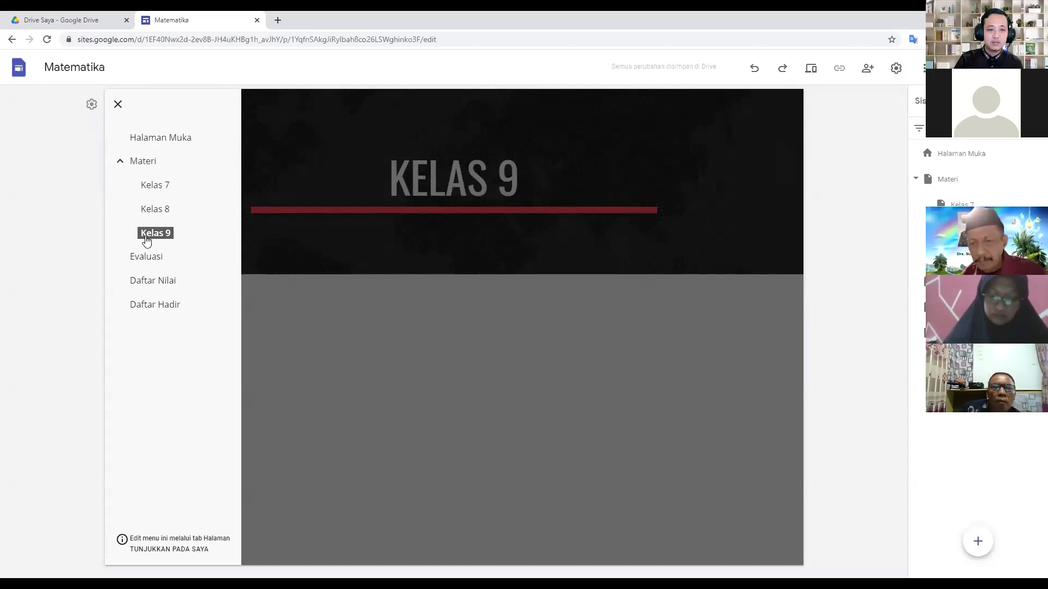
- Add a subpage named Bilangan Bulat under the Kelas 7 page
{"action": "left_click", "coordinate": [167, 195]}
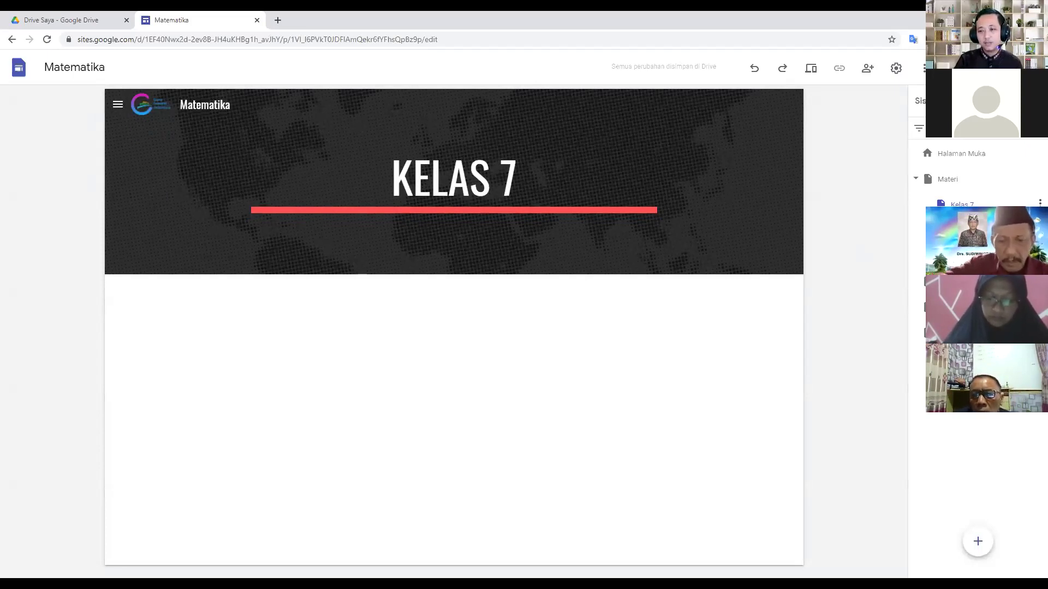
{"action": "left_click", "coordinate": [1041, 202]}
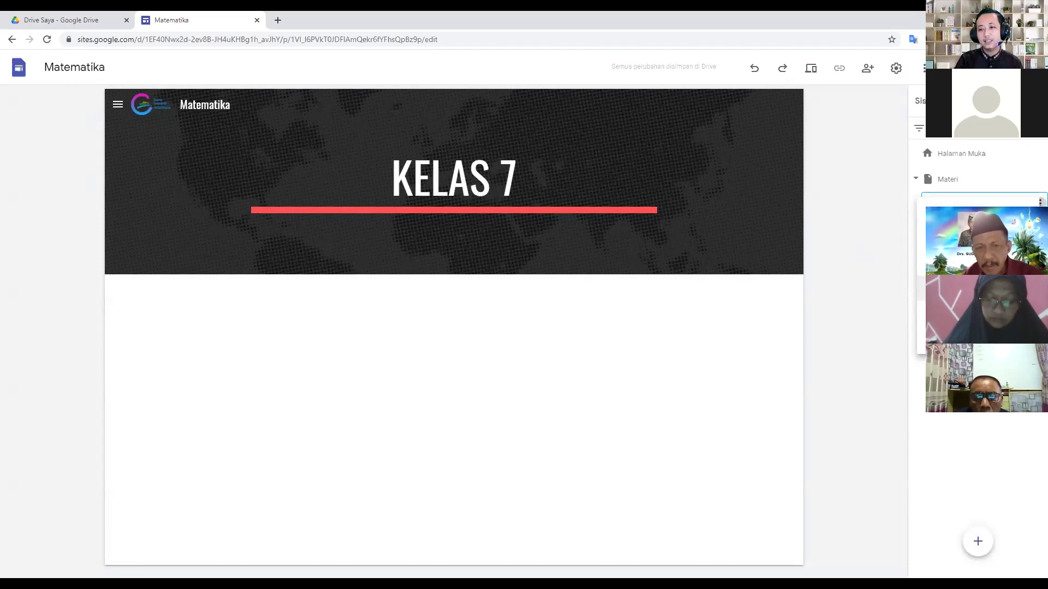
{"action": "left_click", "coordinate": [922, 289]}
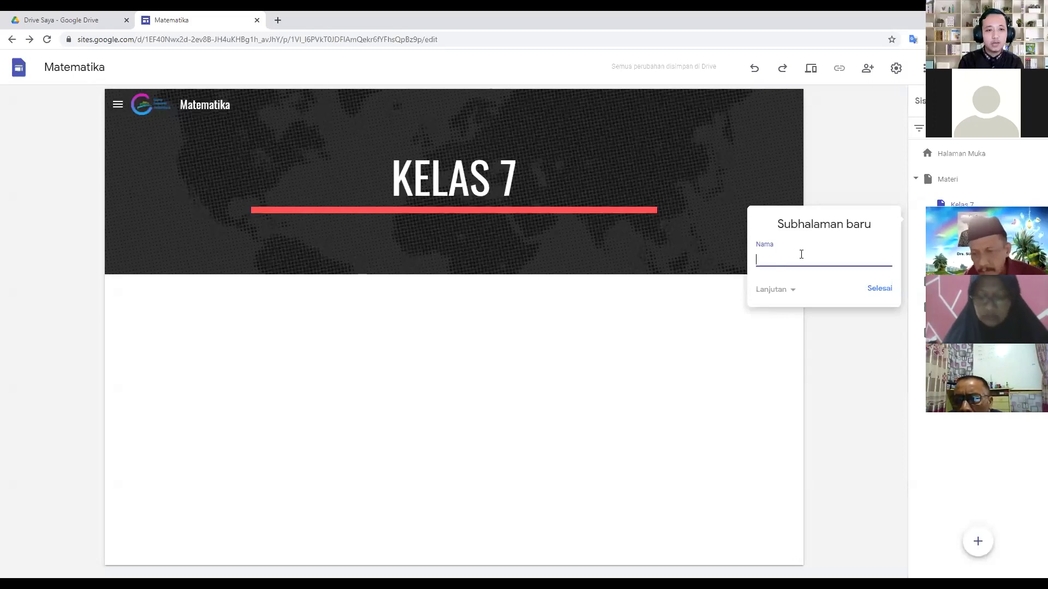
{"action": "type", "text": "Pertemuan 1"}
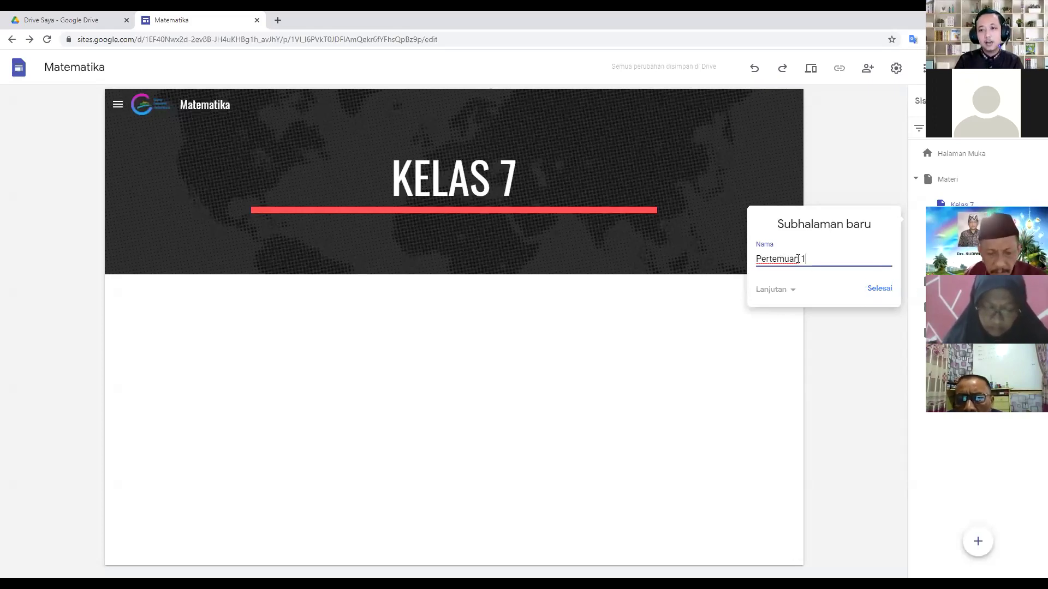
{"action": "left_click_drag", "start_coordinate": [807, 259], "coordinate": [738, 254]}
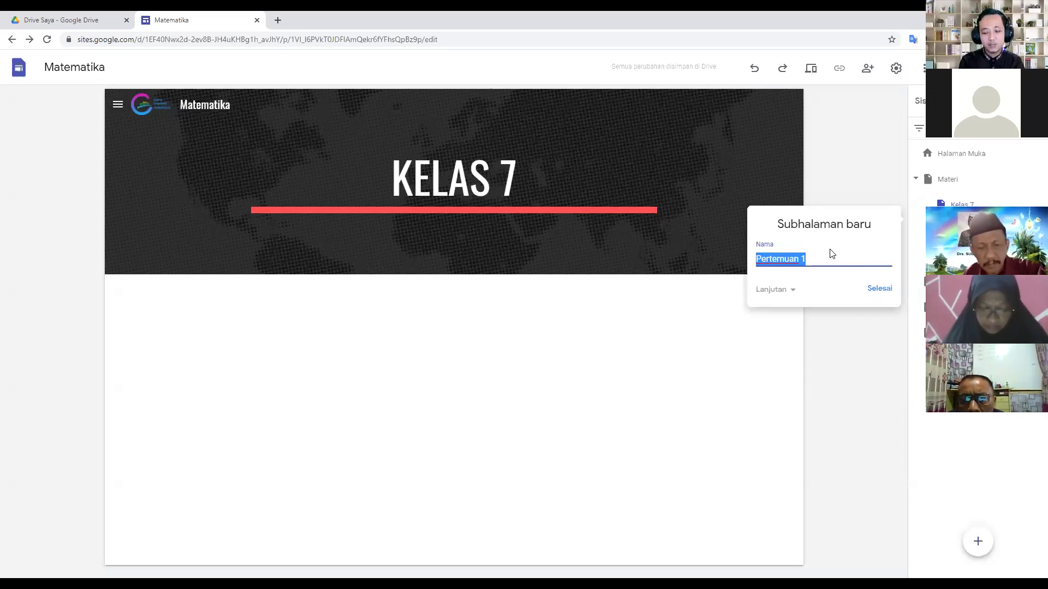
{"action": "type", "text": "Bi"}
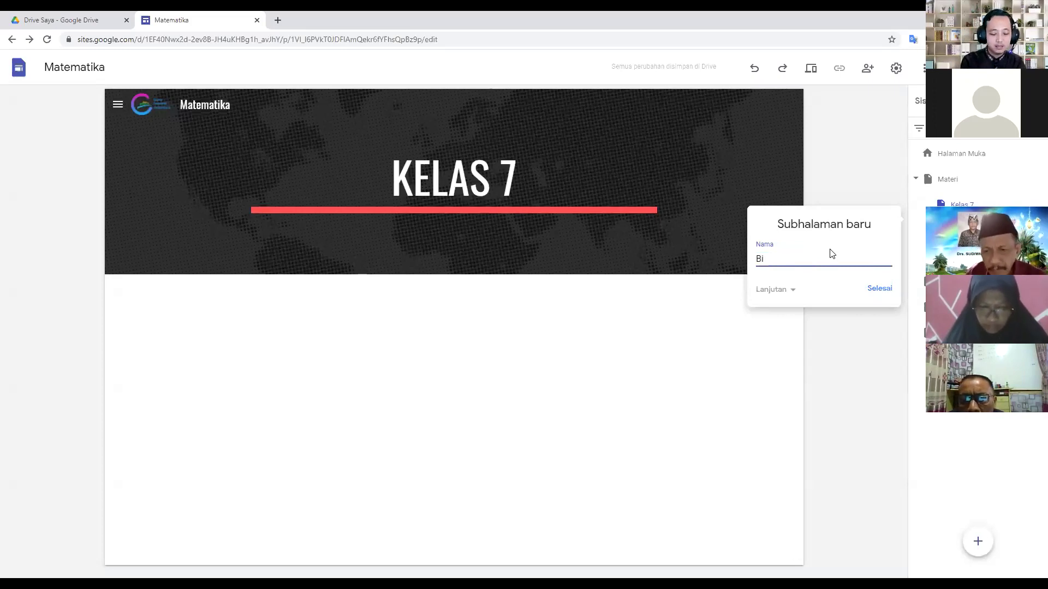
{"action": "type", "text": "langa"}
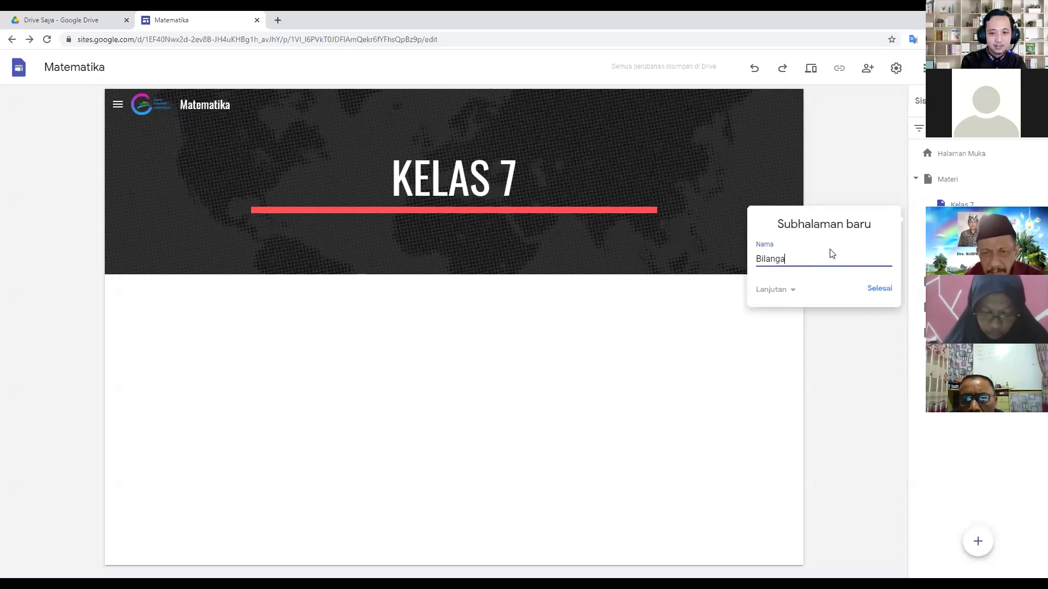
{"action": "type", "text": "n Bulat"}
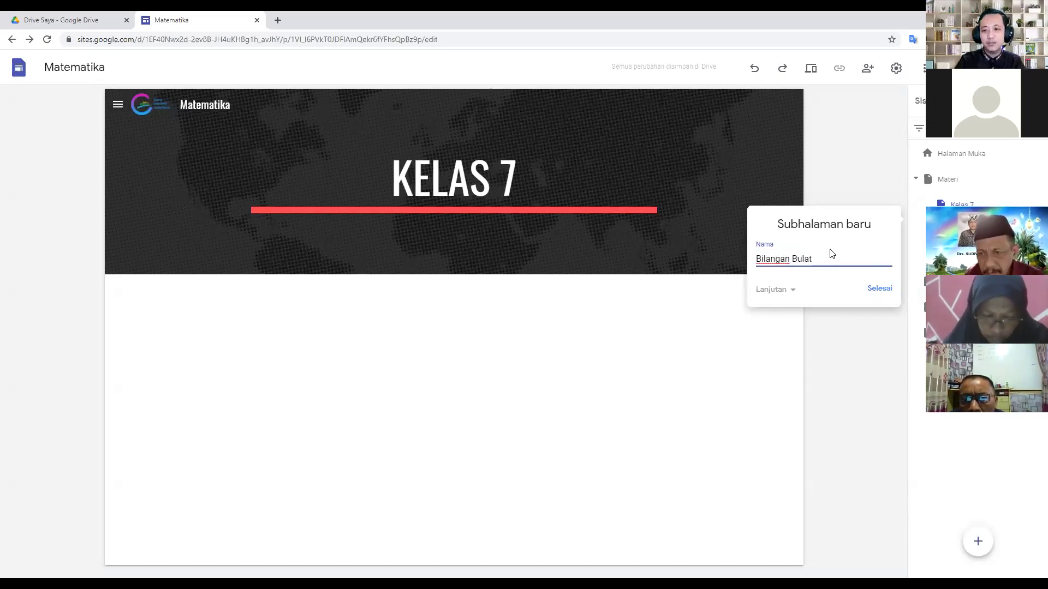
{"action": "left_click", "coordinate": [880, 290]}
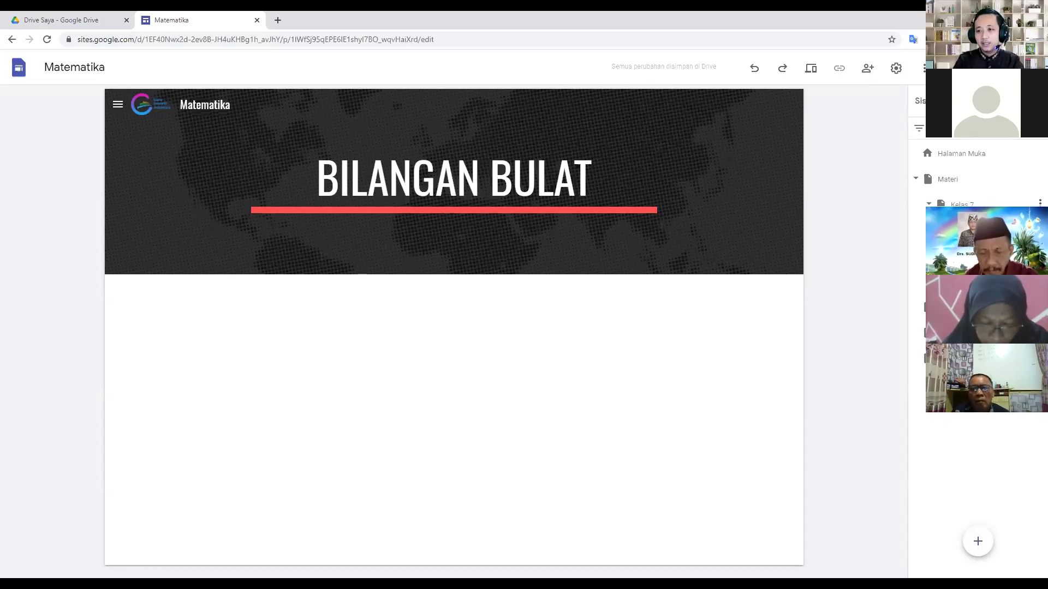
- Add a subpage named Himpunan under the Kelas 7 page
{"action": "left_click", "coordinate": [961, 204]}
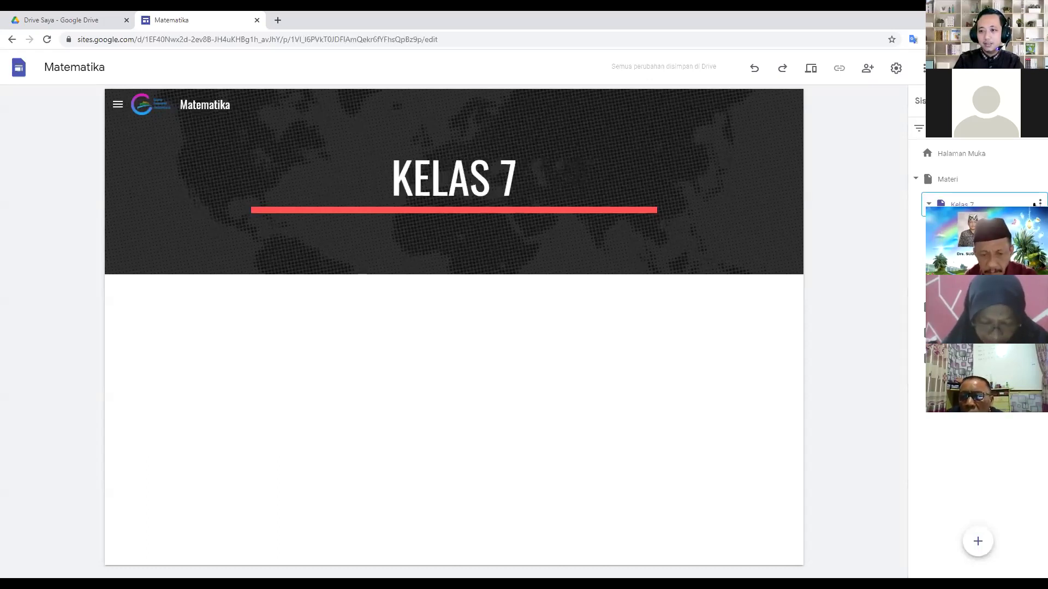
{"action": "left_click", "coordinate": [1037, 203]}
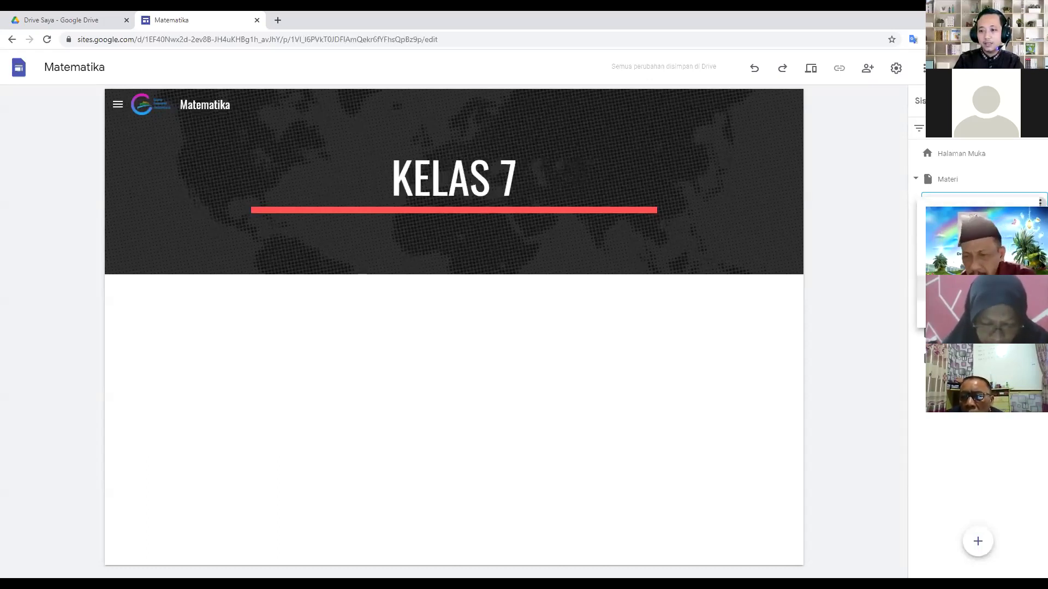
{"action": "left_click", "coordinate": [977, 289]}
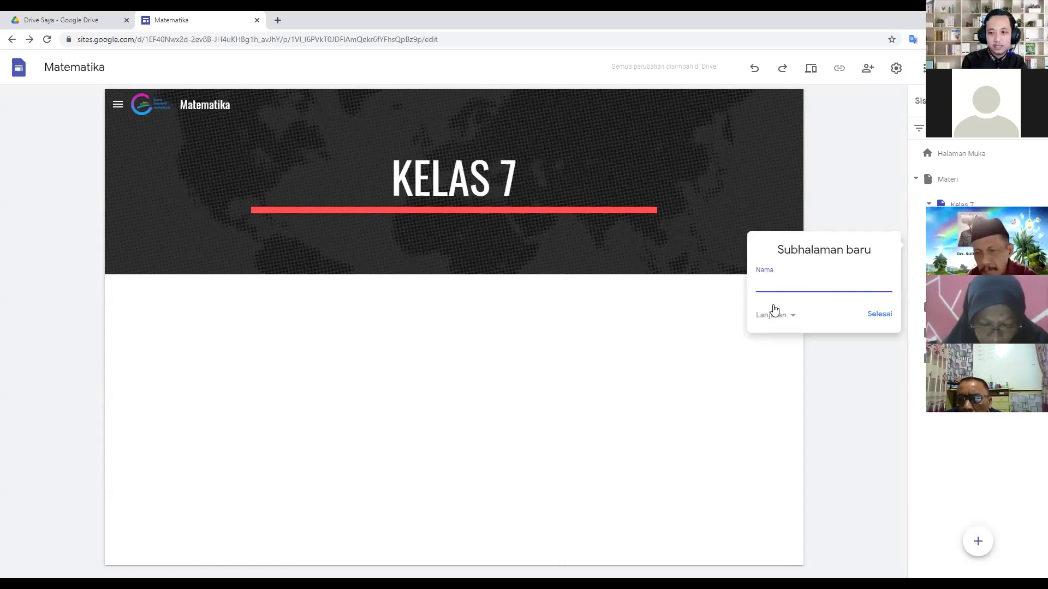
{"action": "type", "text": "Himpunan"}
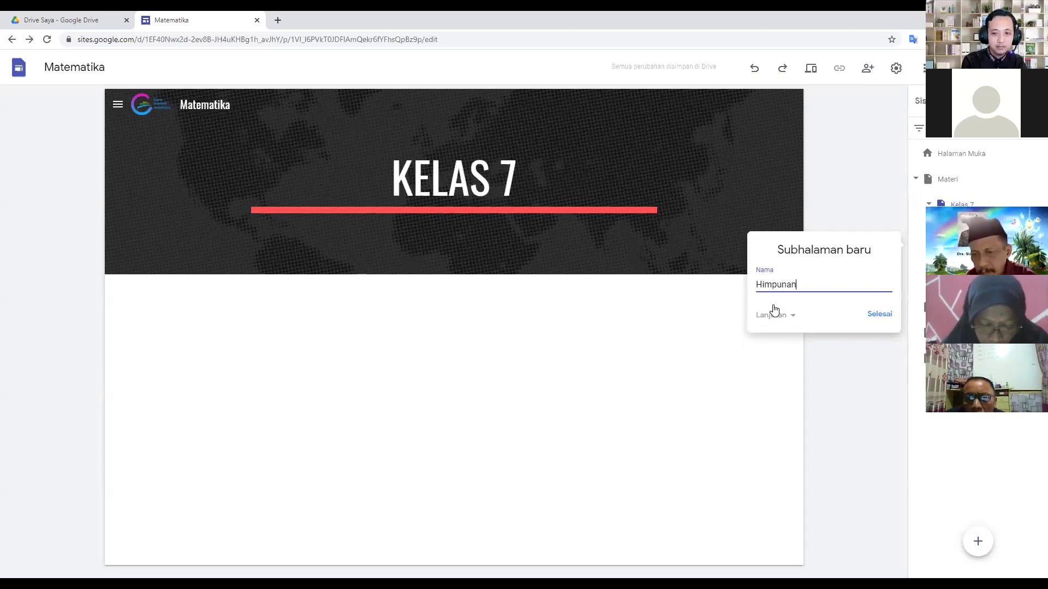
{"action": "left_click", "coordinate": [871, 316]}
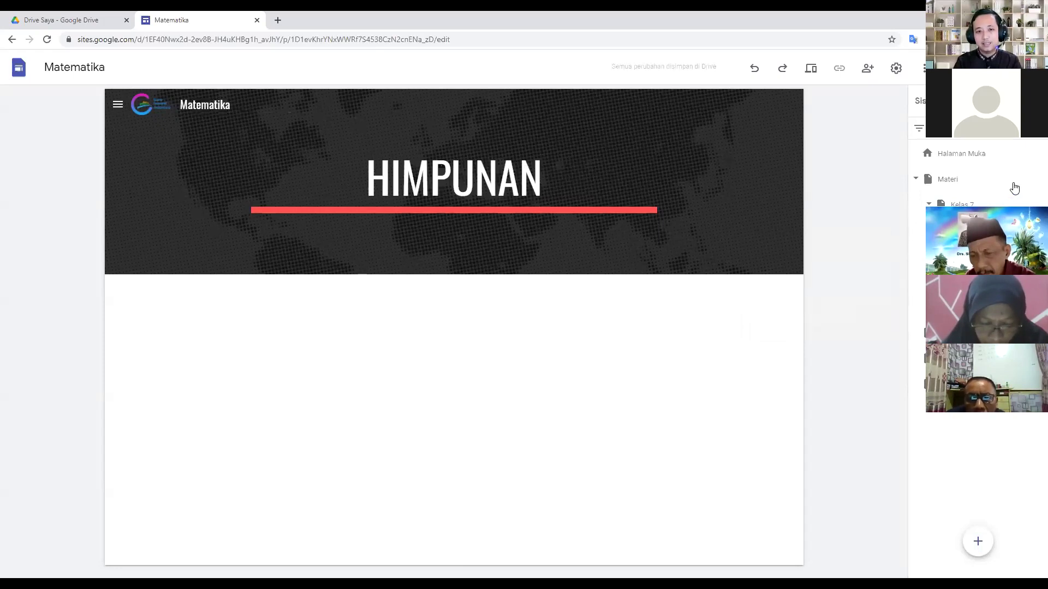
- Examine the nested Materi, Kelas 7 and topic entries in the site's side navigation menu
{"action": "left_click", "coordinate": [118, 109]}
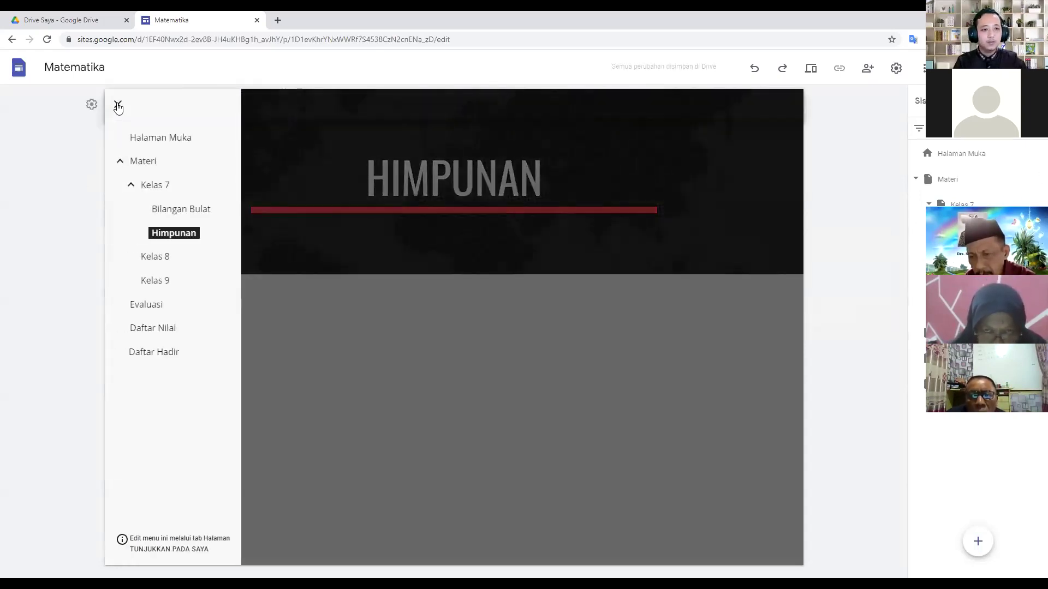
{"action": "left_click", "coordinate": [119, 164]}
{"action": "left_click", "coordinate": [118, 165]}
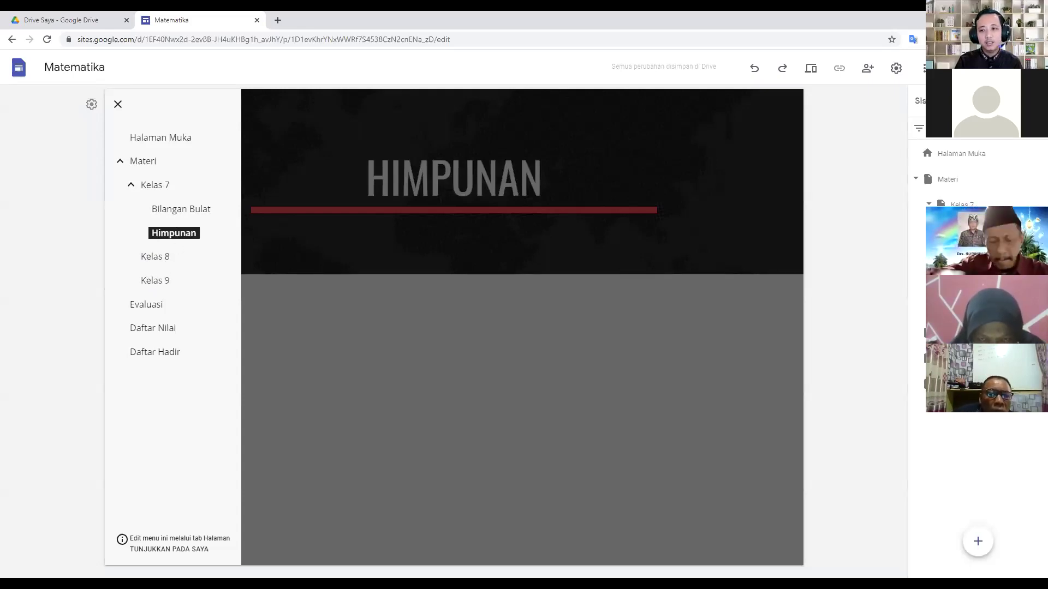
- Add a subpage named Pertemuan 1 under the Bilangan Bulat page and delete it again
{"action": "left_click", "coordinate": [181, 209]}
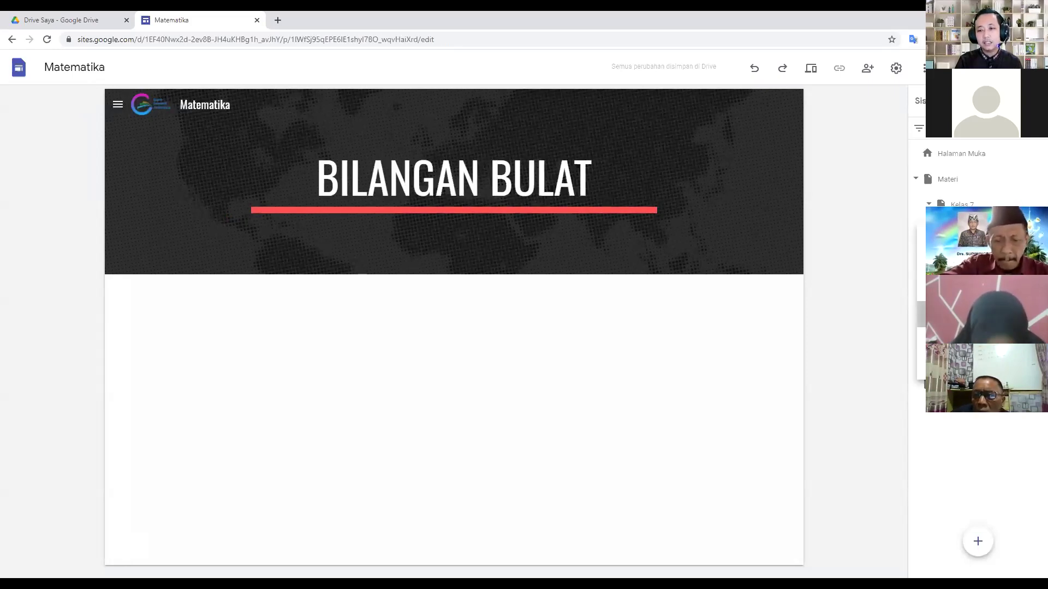
{"action": "left_click", "coordinate": [949, 314]}
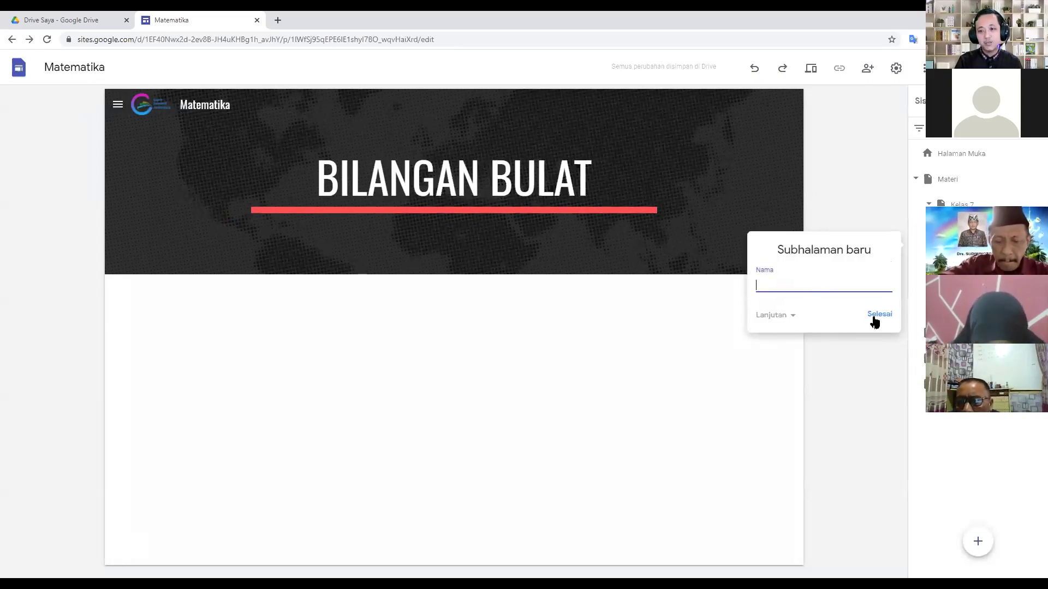
{"action": "type", "text": "Pertemuan"}
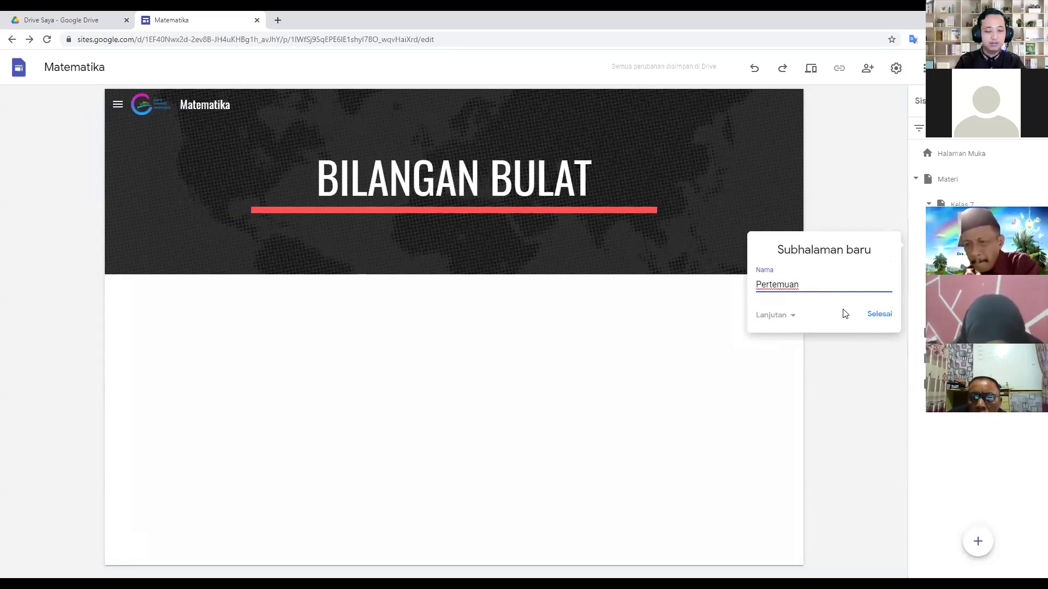
{"action": "left_click", "coordinate": [878, 312]}
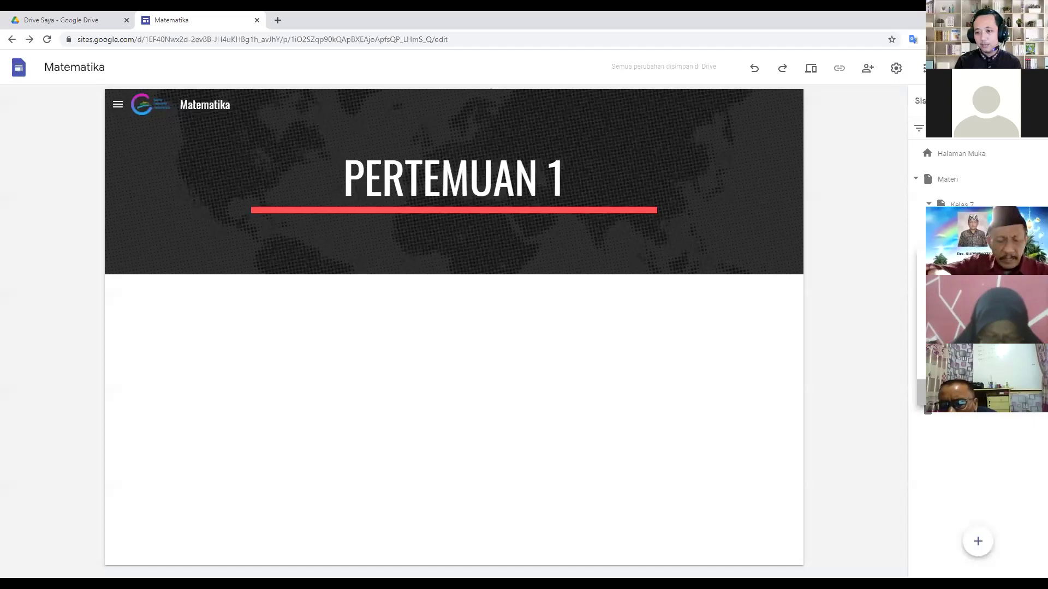
{"action": "left_click", "coordinate": [935, 394]}
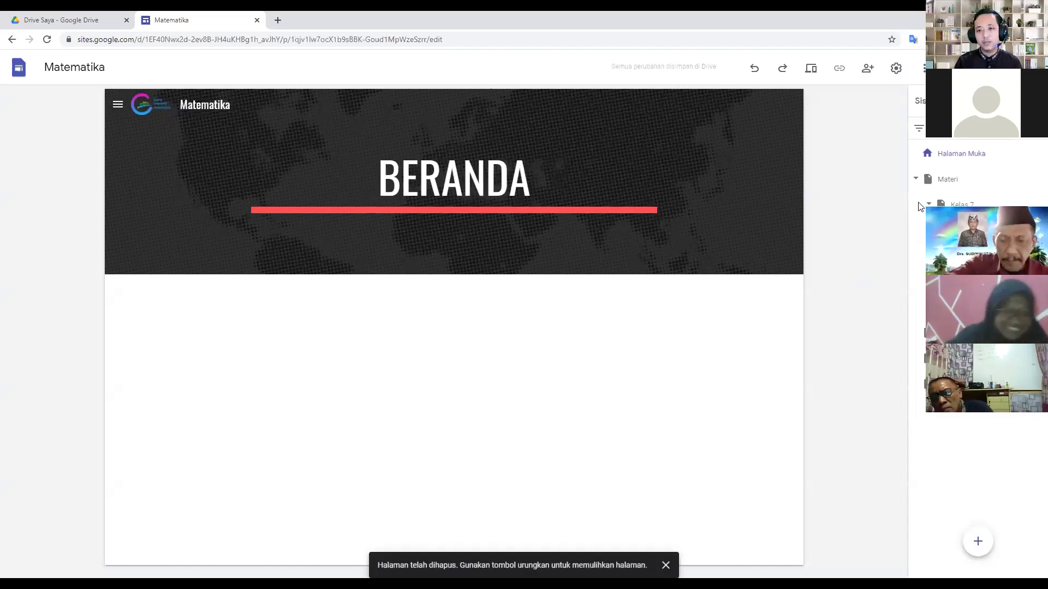
- Examine the Kelas 7 topics in the Materi menu of the Matematia SMP site, opened from Google Drive, and return to the Matematika site
{"action": "left_click", "coordinate": [74, 15]}
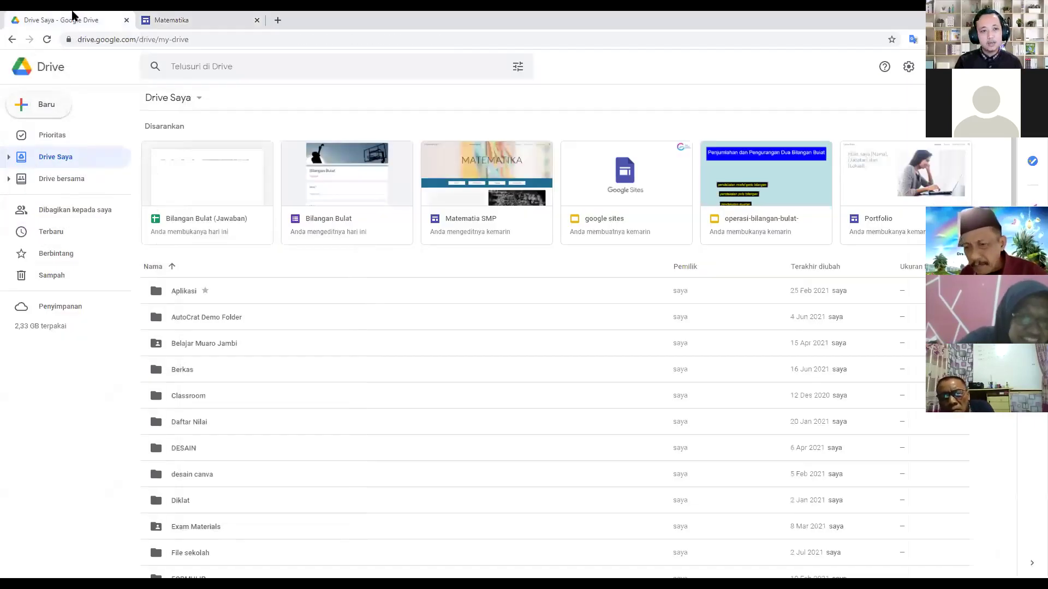
{"action": "left_click", "coordinate": [474, 228]}
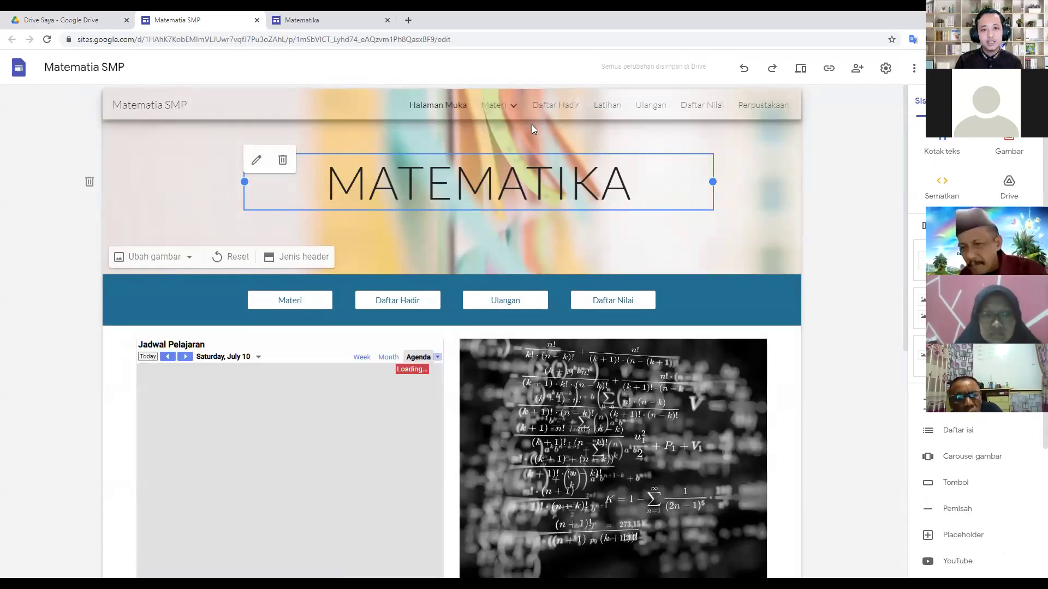
{"action": "mouse_move", "coordinate": [517, 110]}
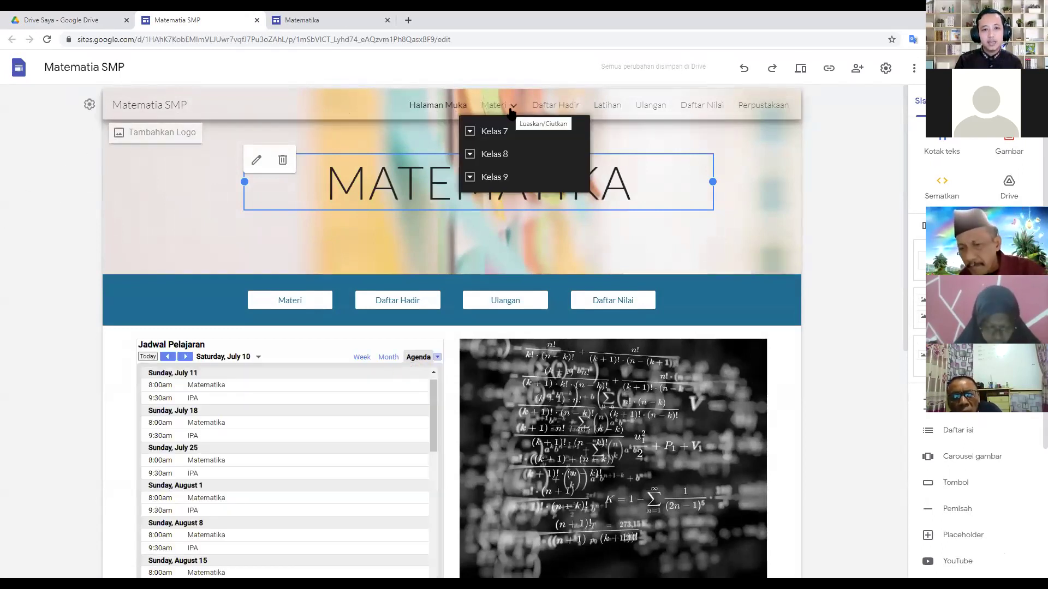
{"action": "left_click", "coordinate": [470, 133]}
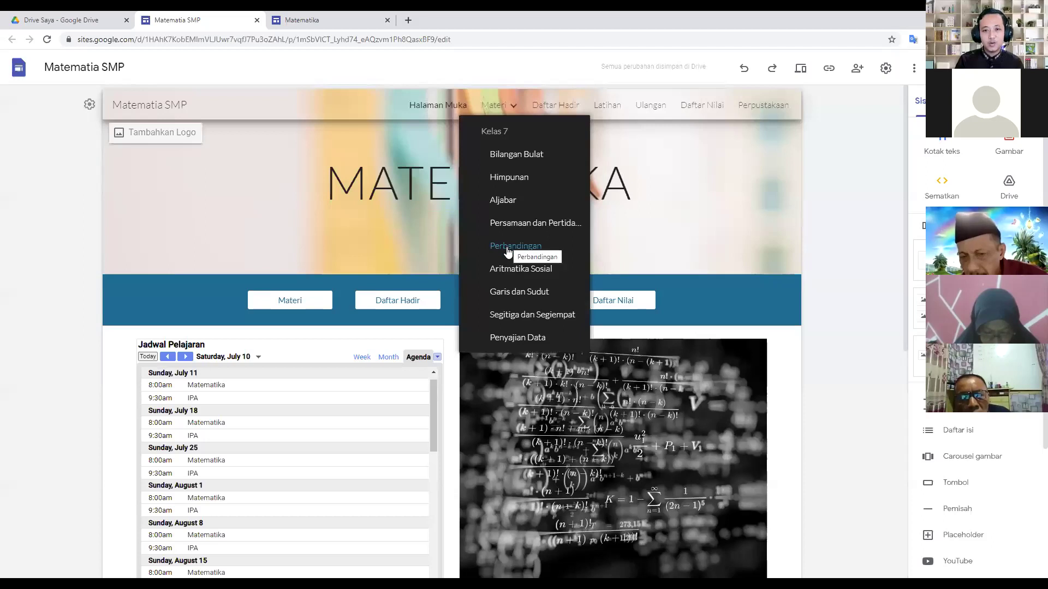
{"action": "mouse_move", "coordinate": [630, 150]}
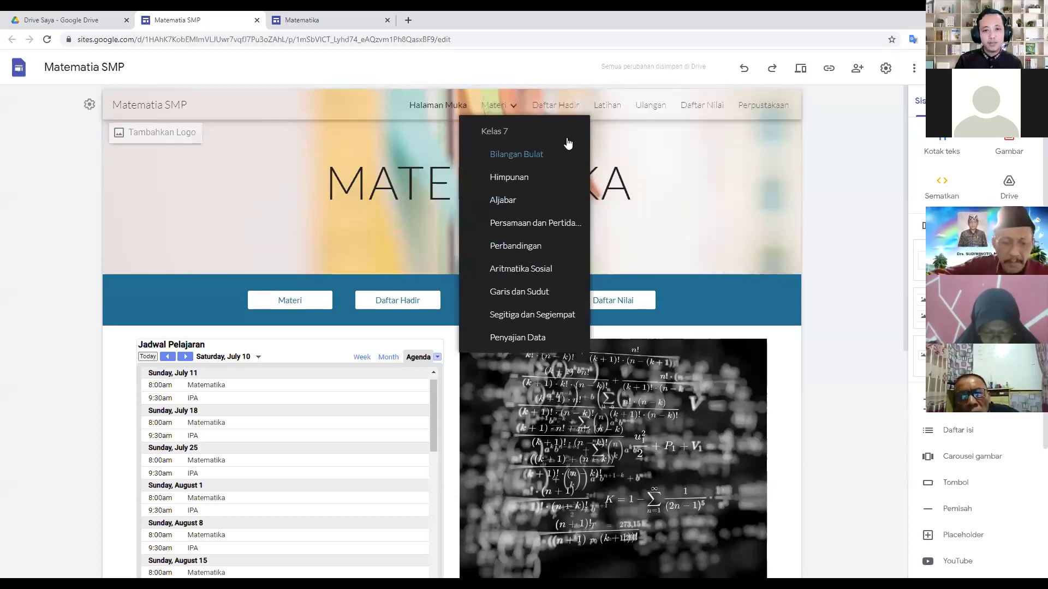
{"action": "left_click", "coordinate": [517, 111]}
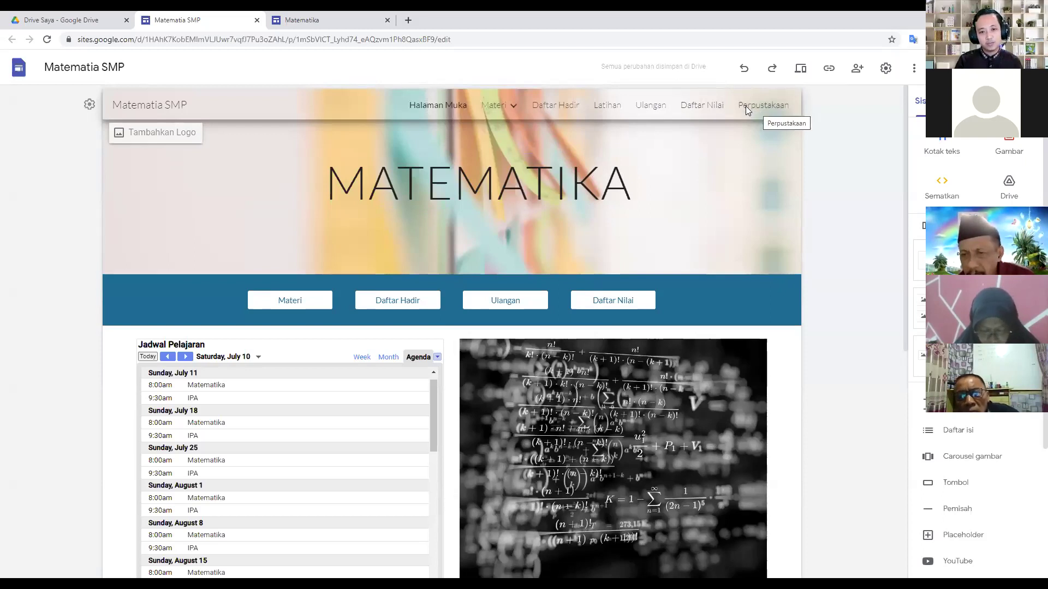
{"action": "left_click", "coordinate": [330, 17]}
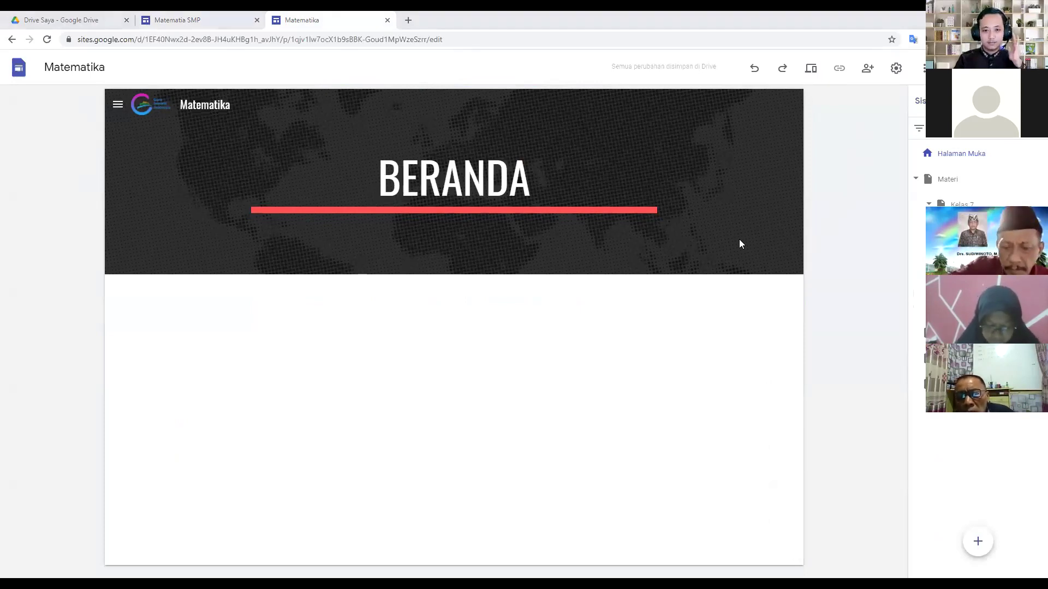
- Add a subpage named Perpustakaan under the Kelas 7 page and delete it again
{"action": "mouse_move", "coordinate": [776, 243]}
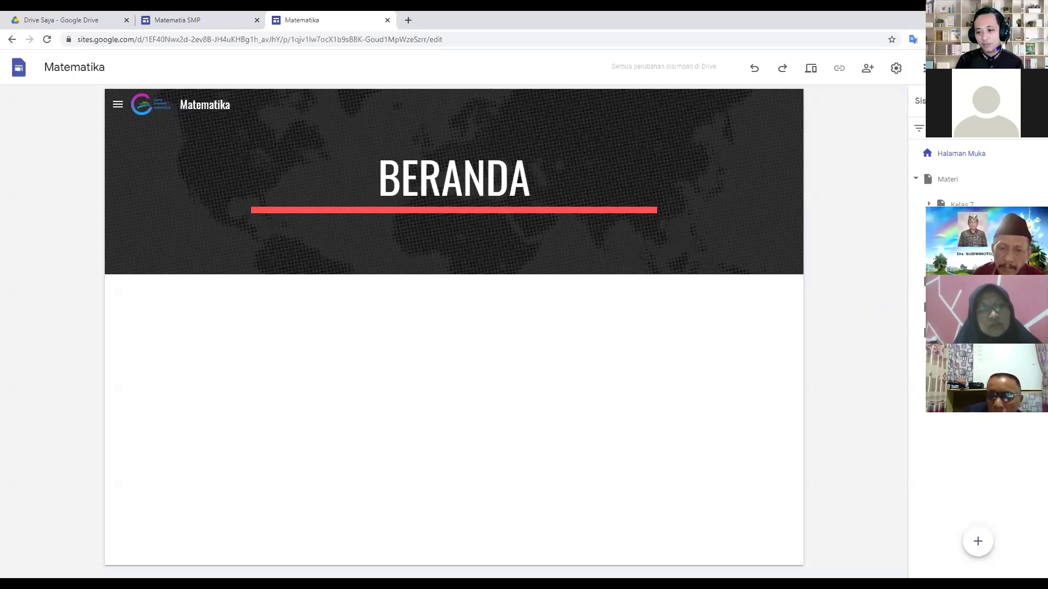
{"action": "mouse_move", "coordinate": [963, 545]}
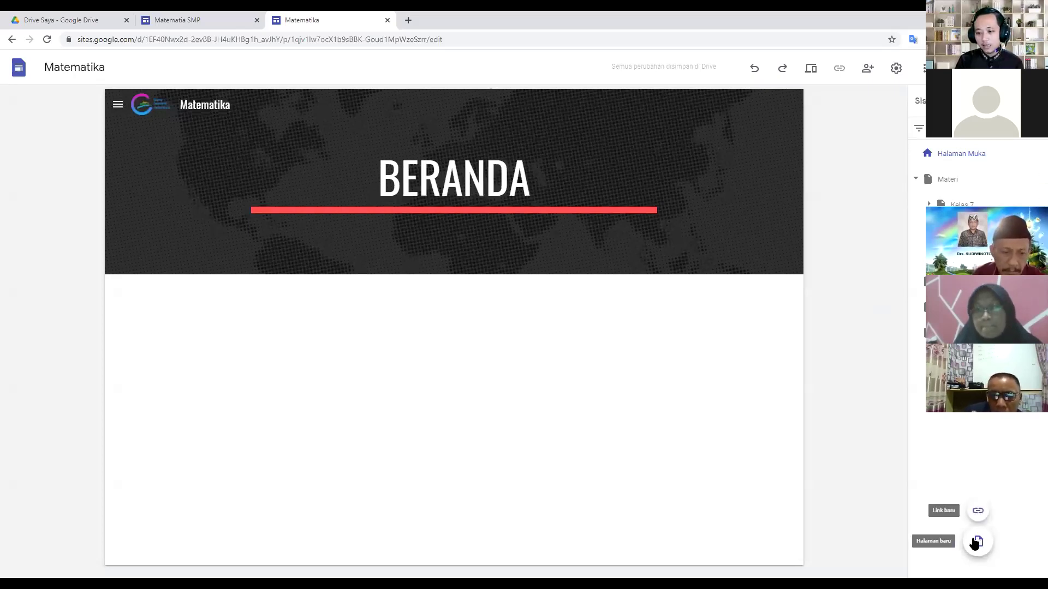
{"action": "left_click", "coordinate": [977, 542]}
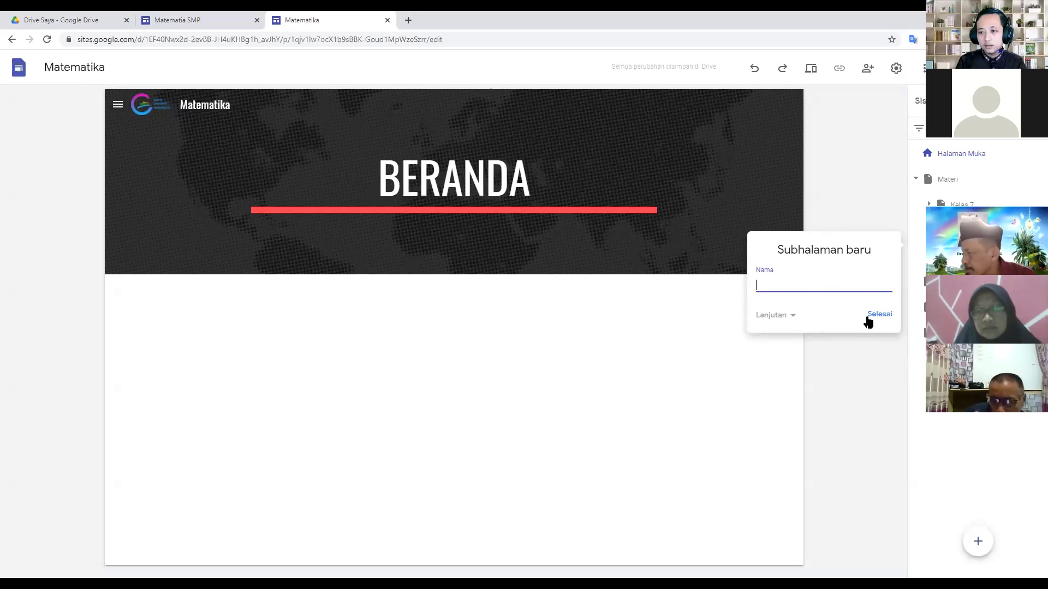
{"action": "type", "text": "Perpustakaan"}
{"action": "left_click", "coordinate": [885, 313]}
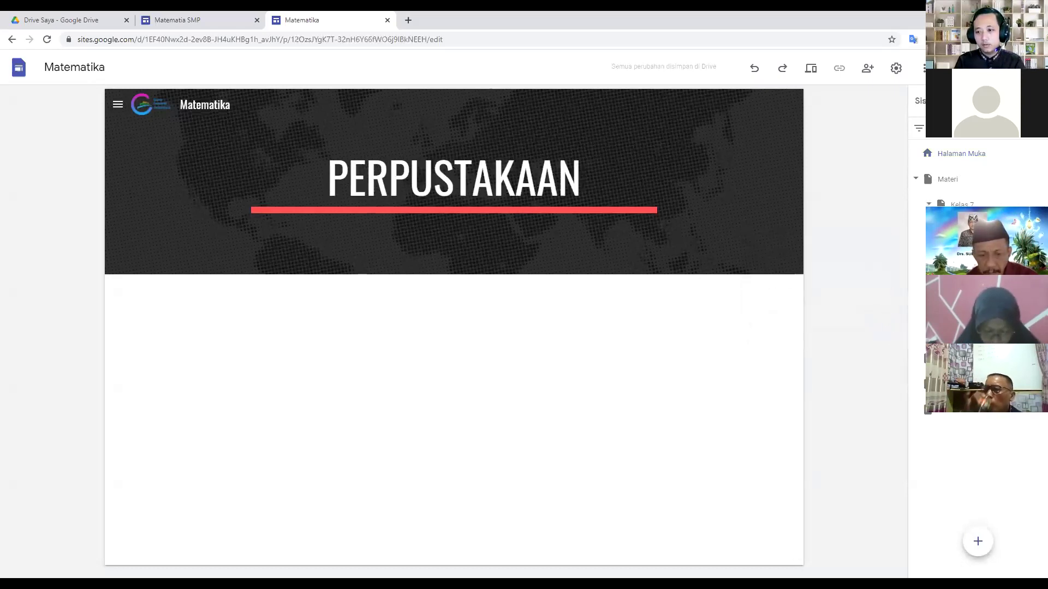
{"action": "left_click", "coordinate": [1036, 257]}
{"action": "left_click", "coordinate": [1004, 425]}
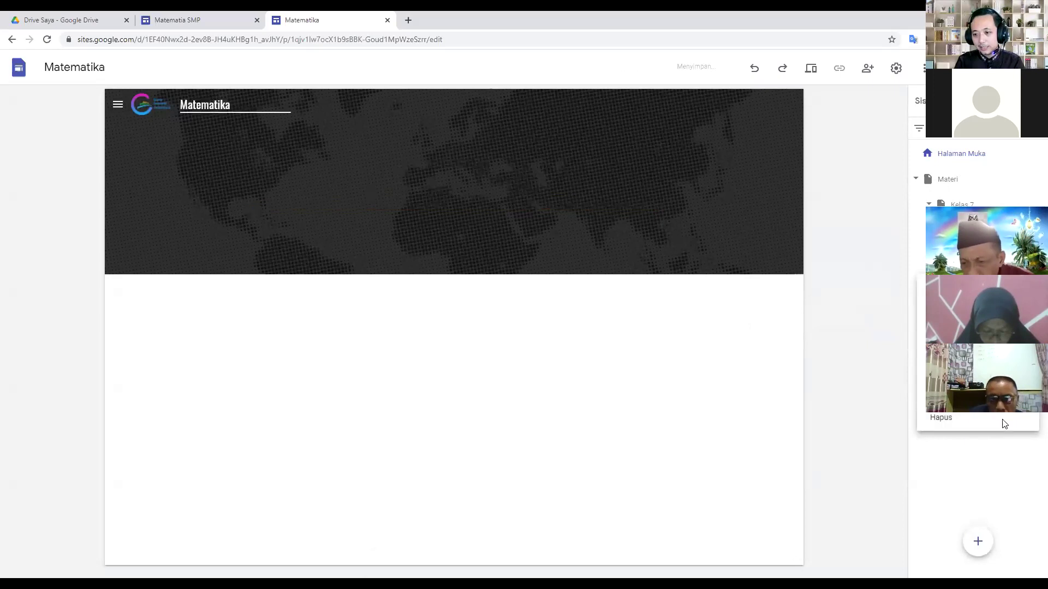
- Add a top-level page named Perpustakaan to the site
{"action": "double_click", "coordinate": [954, 157]}
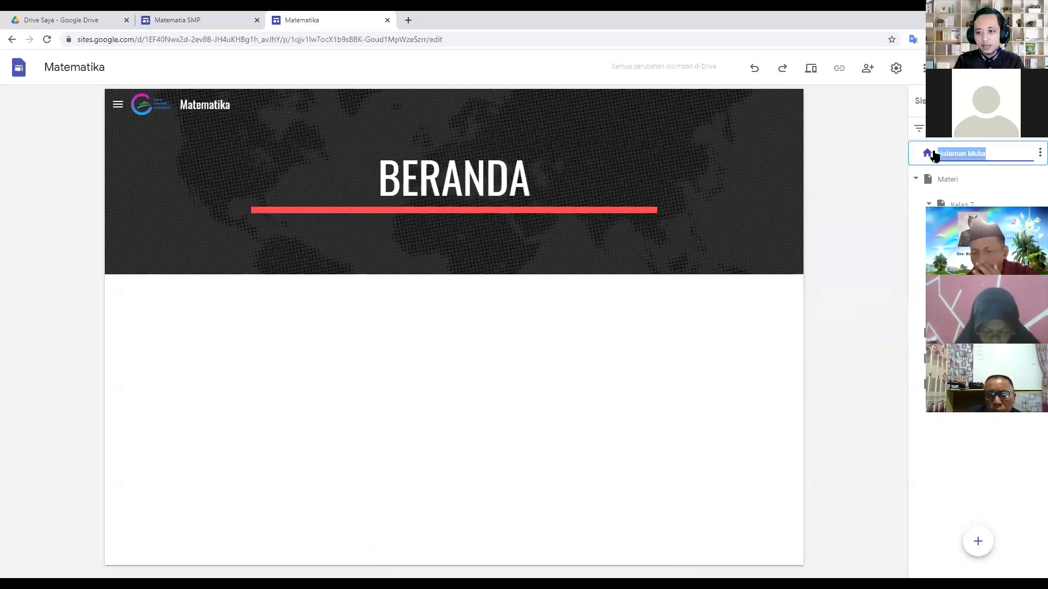
{"action": "left_click", "coordinate": [945, 491]}
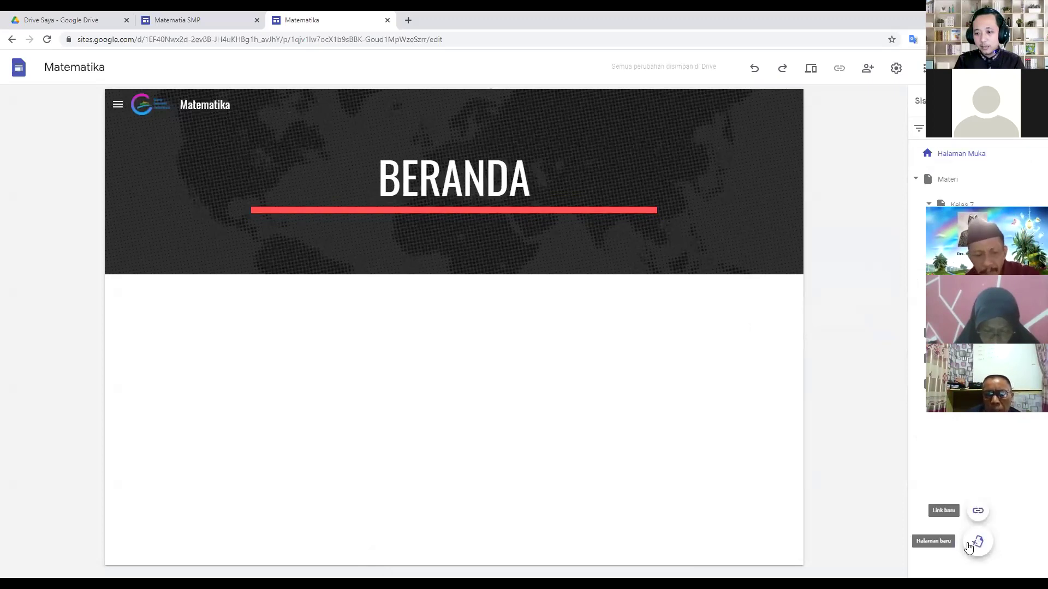
{"action": "left_click", "coordinate": [977, 546]}
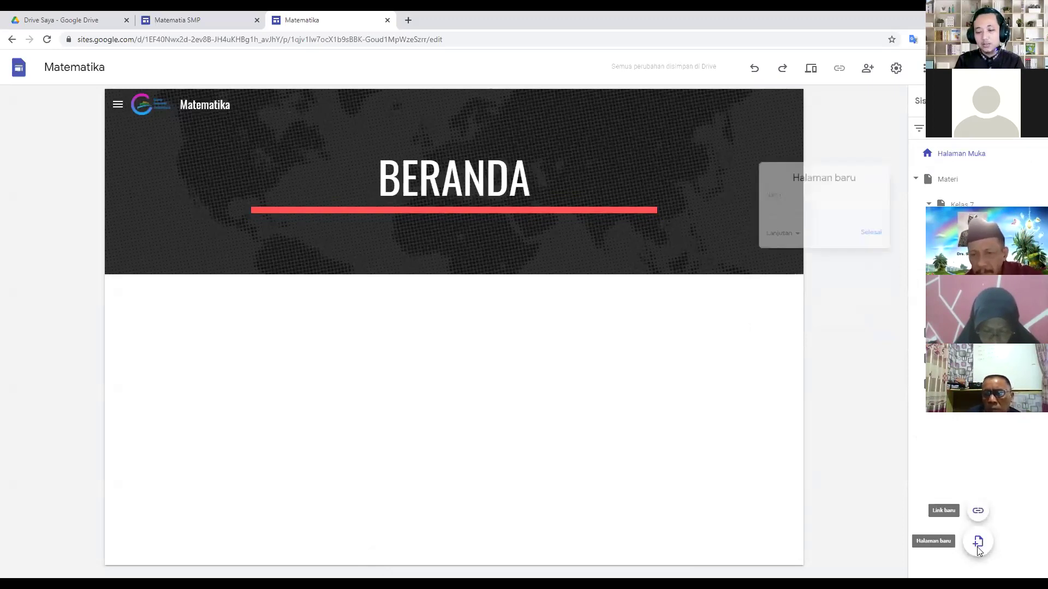
{"action": "type", "text": "Perp"}
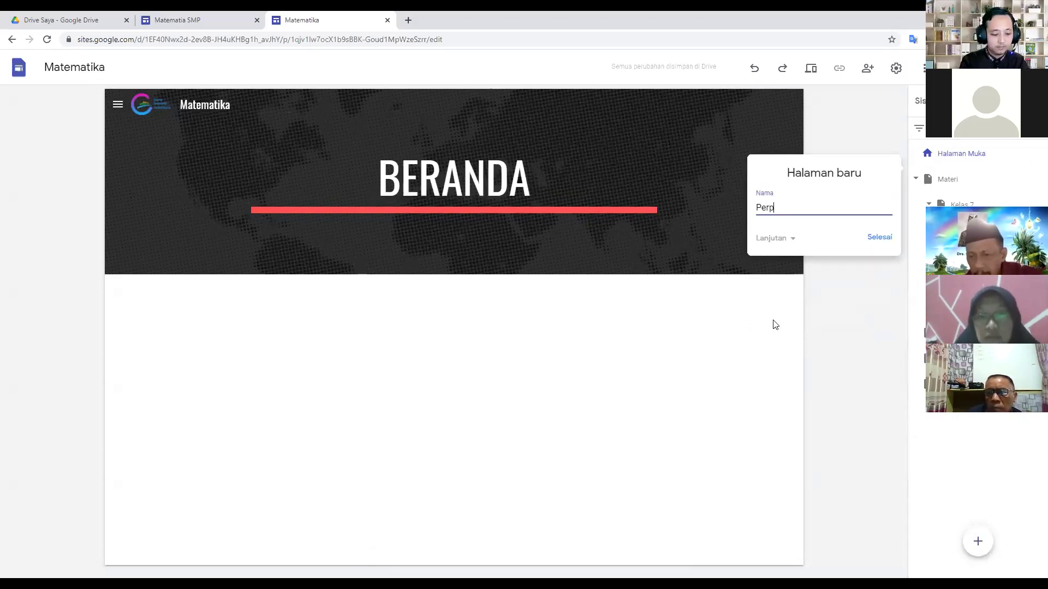
{"action": "type", "text": "ustakaan"}
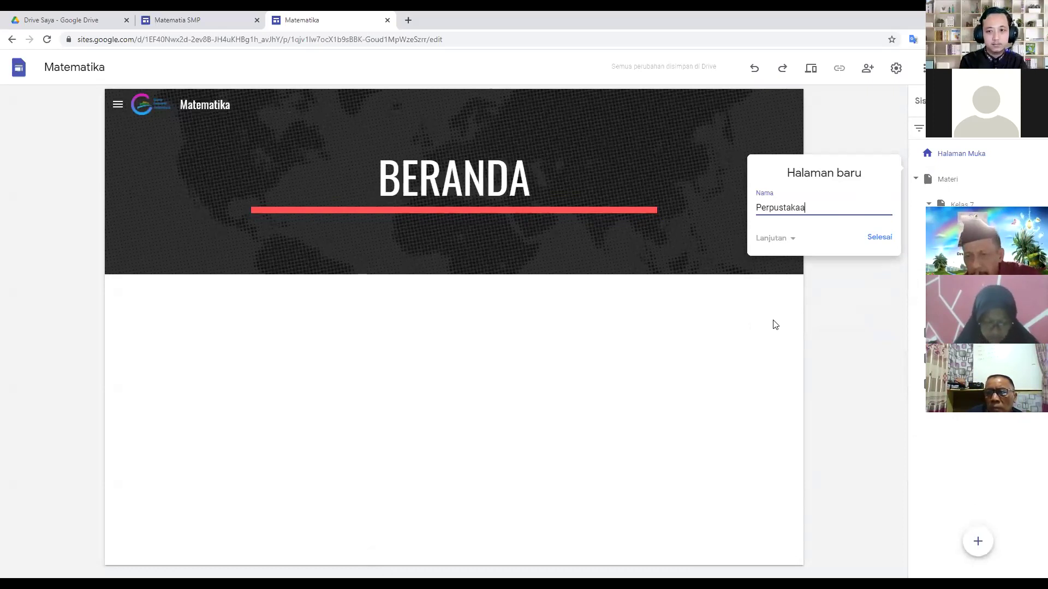
{"action": "left_click", "coordinate": [871, 240]}
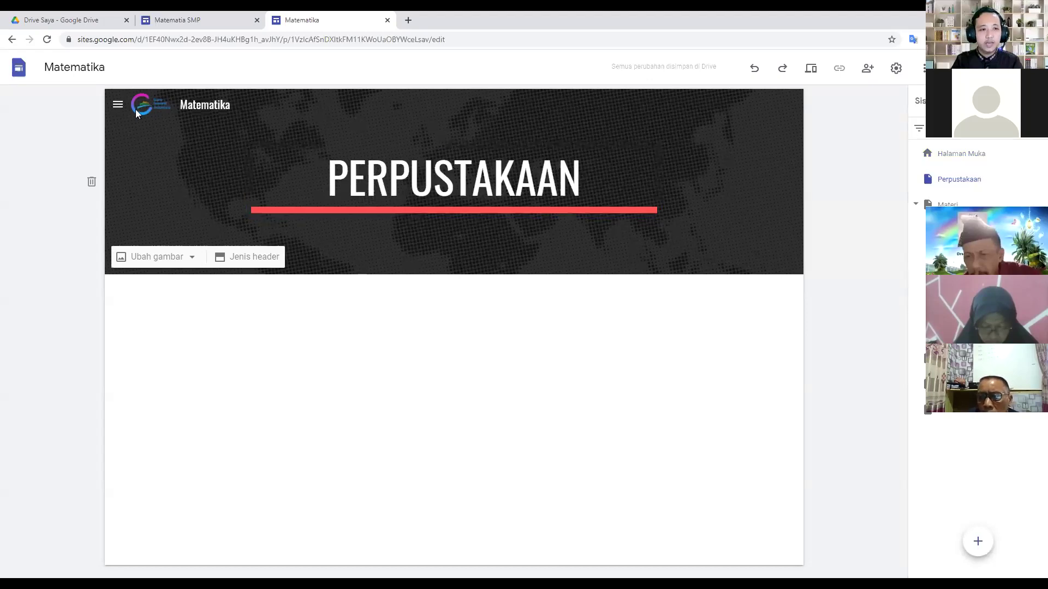
- Check Perpustakaan in the site's side menu and move the page below Daftar Hadir, at the end of the page order
{"action": "left_click", "coordinate": [117, 104]}
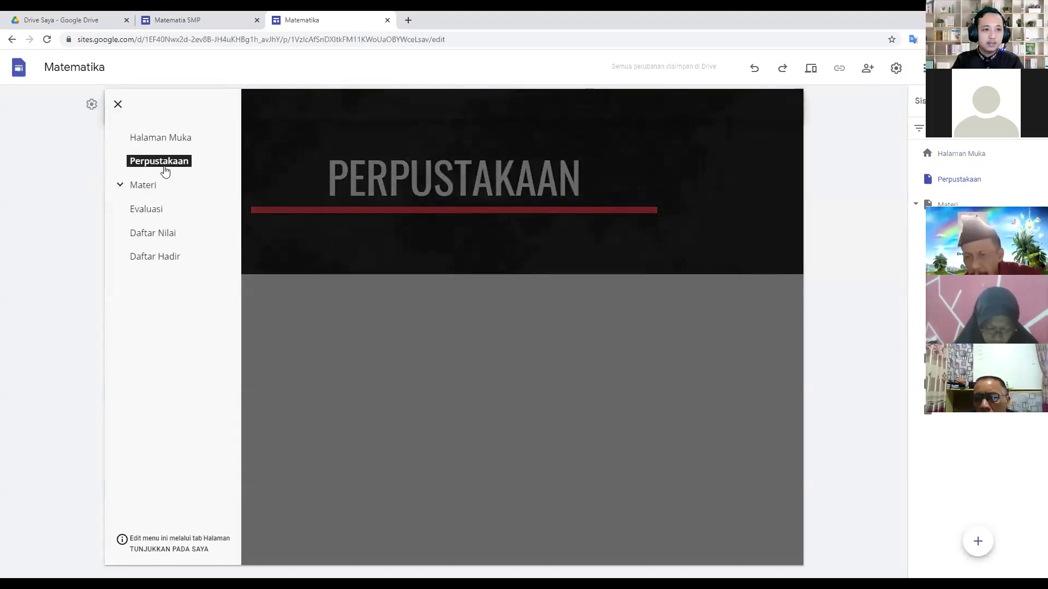
{"action": "left_click", "coordinate": [118, 105]}
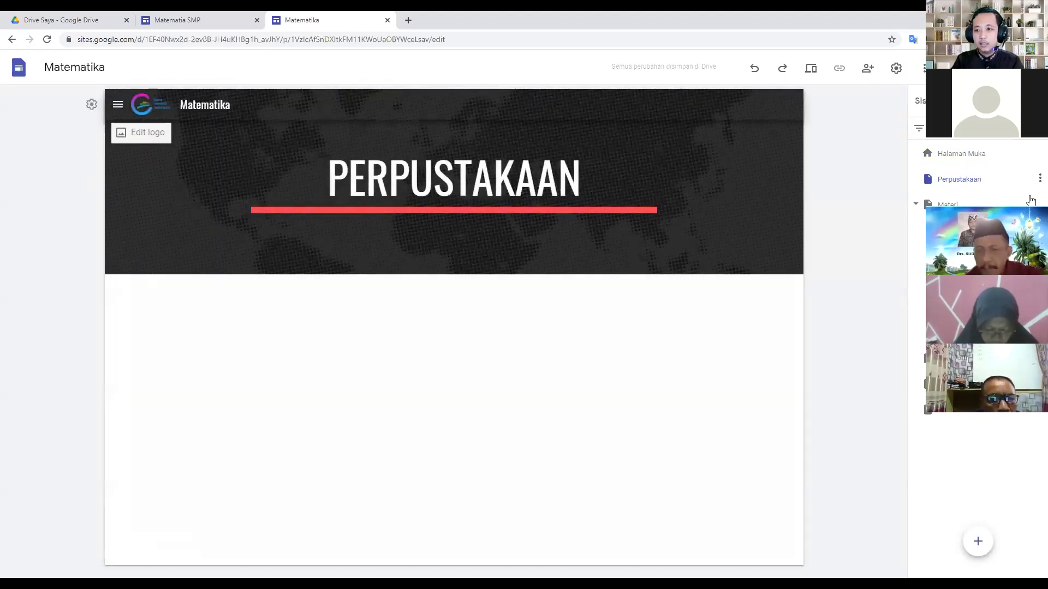
{"action": "left_click", "coordinate": [916, 203]}
{"action": "left_click_drag", "start_coordinate": [954, 192], "coordinate": [952, 284]}
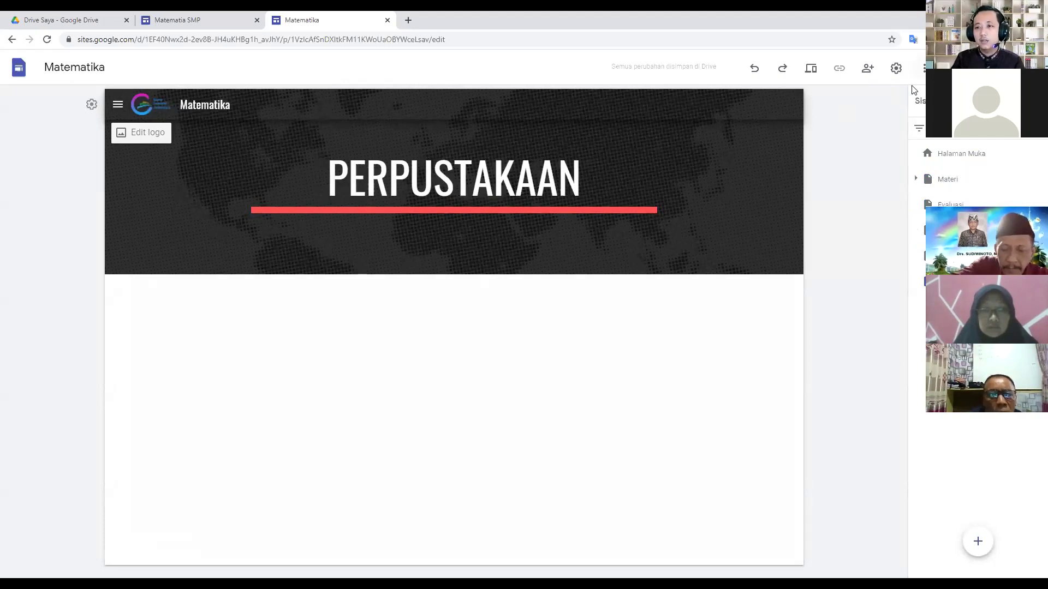
- Set the site's navigation mode to Atas and check the Materi dropdown in the site header
{"action": "left_click", "coordinate": [896, 67]}
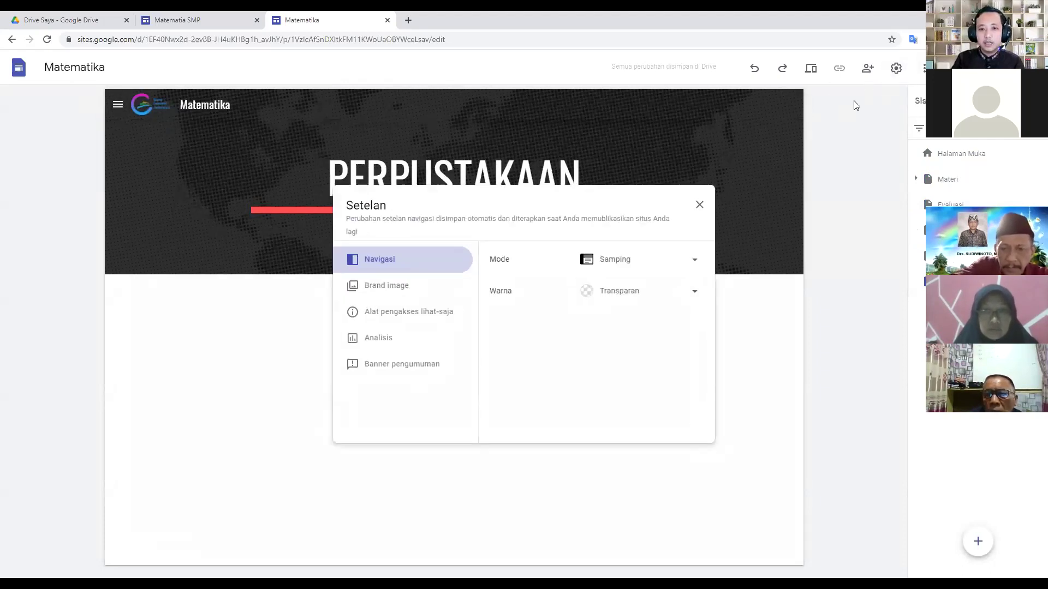
{"action": "left_click", "coordinate": [651, 262]}
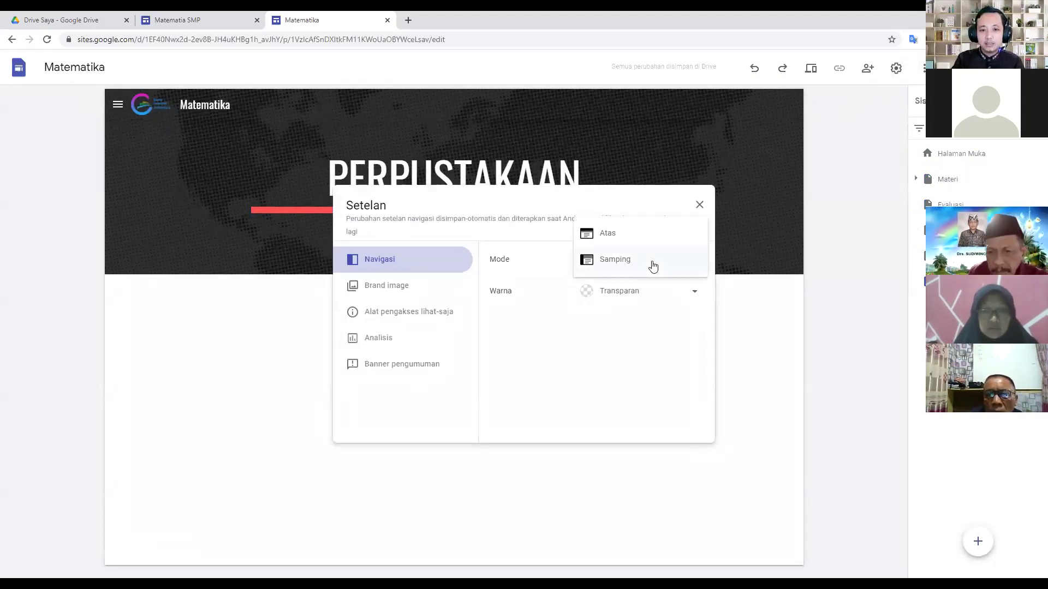
{"action": "left_click", "coordinate": [624, 242]}
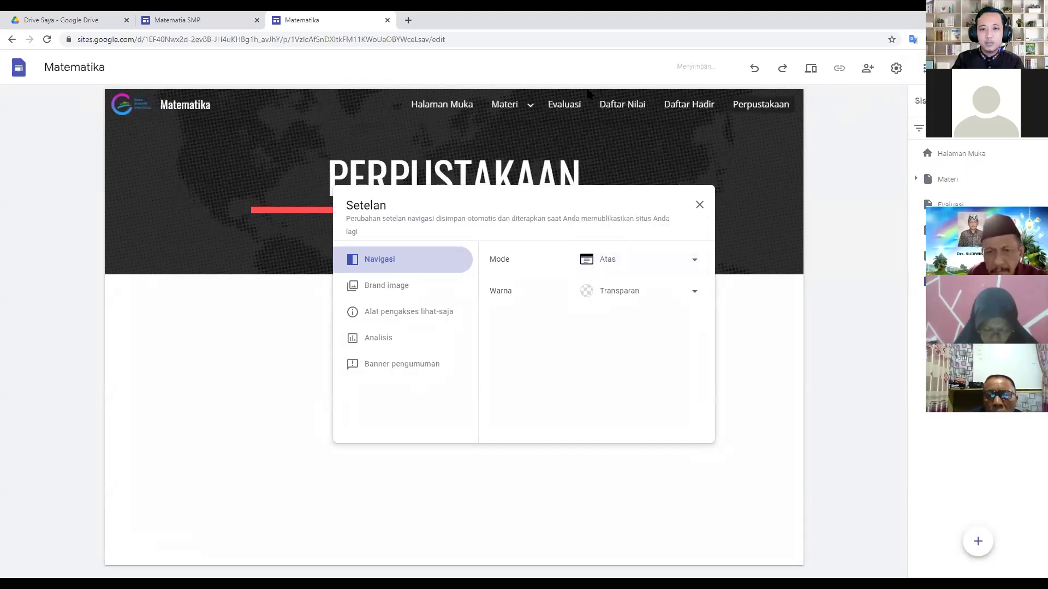
{"action": "left_click", "coordinate": [698, 206]}
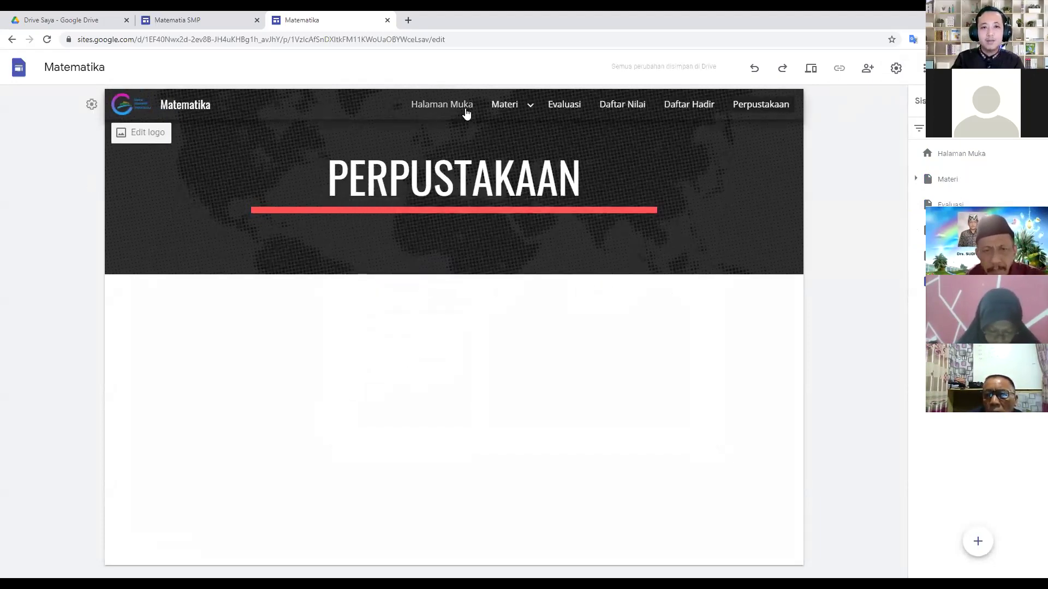
{"action": "mouse_move", "coordinate": [519, 113]}
{"action": "left_click", "coordinate": [479, 140]}
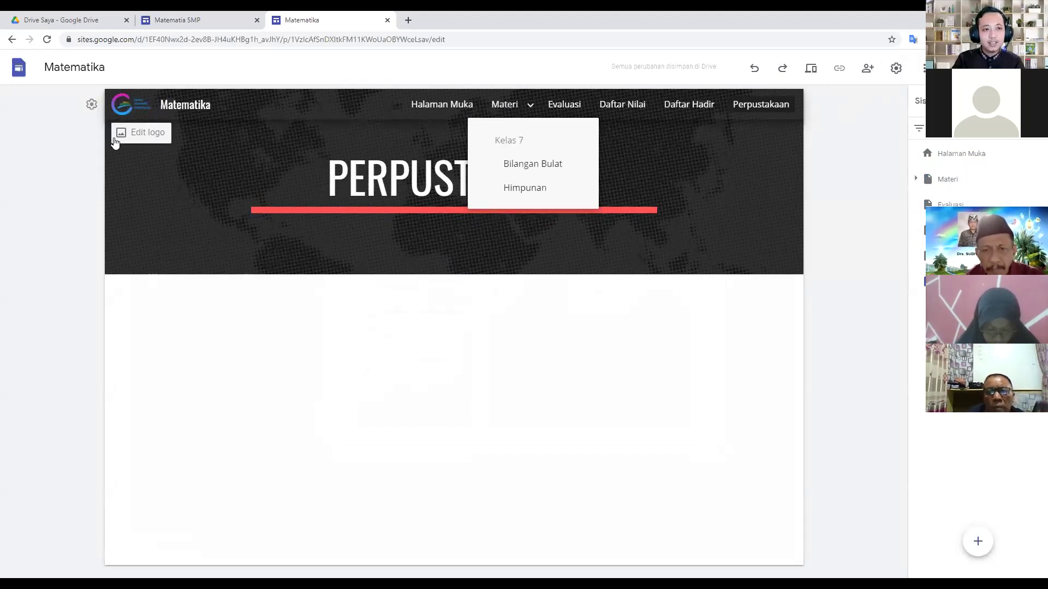
{"action": "left_click", "coordinate": [856, 192]}
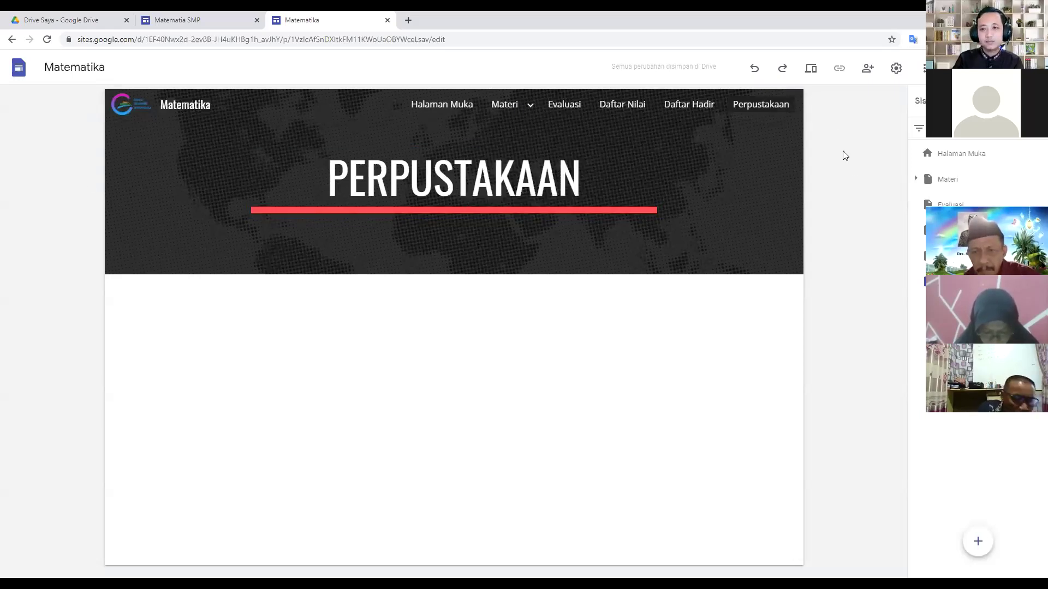
- Preview the Perpustakaan page in desktop, tablet and phone layouts, examine the phone navigation menu, and return to the editor
{"action": "left_click", "coordinate": [811, 71]}
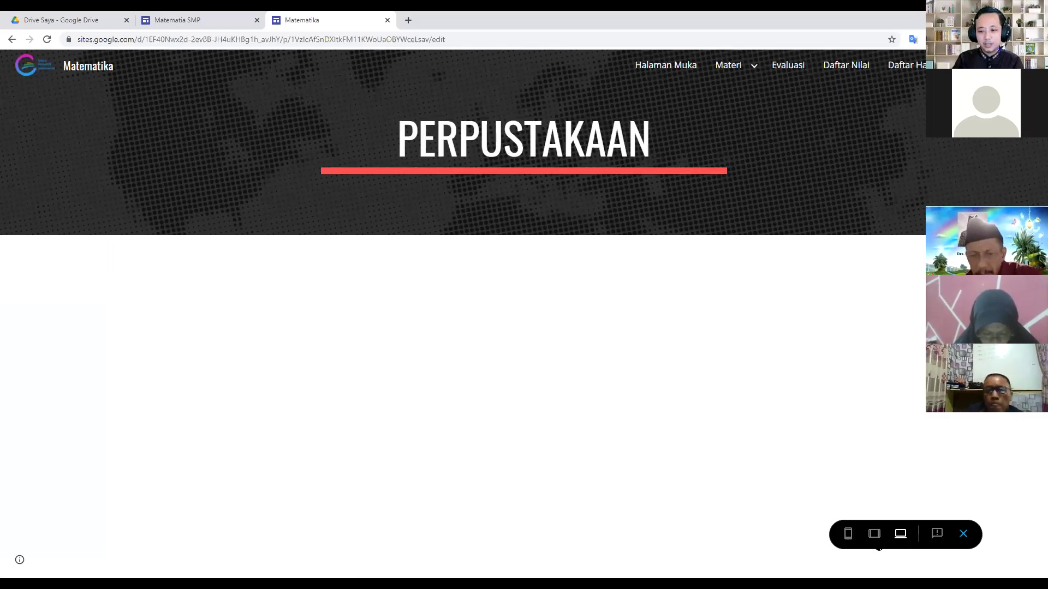
{"action": "left_click", "coordinate": [875, 535]}
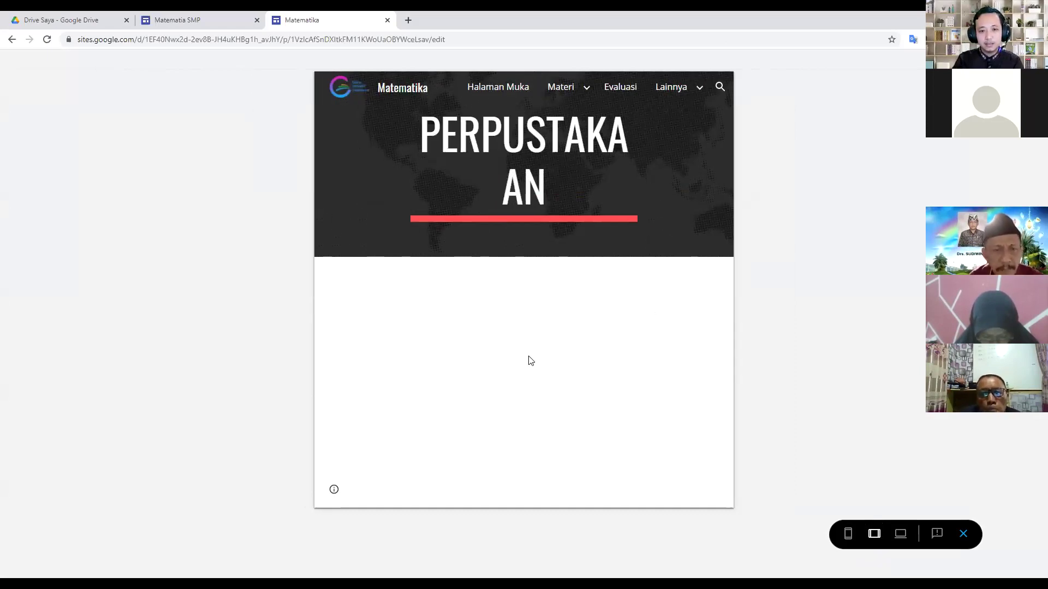
{"action": "left_click", "coordinate": [848, 535]}
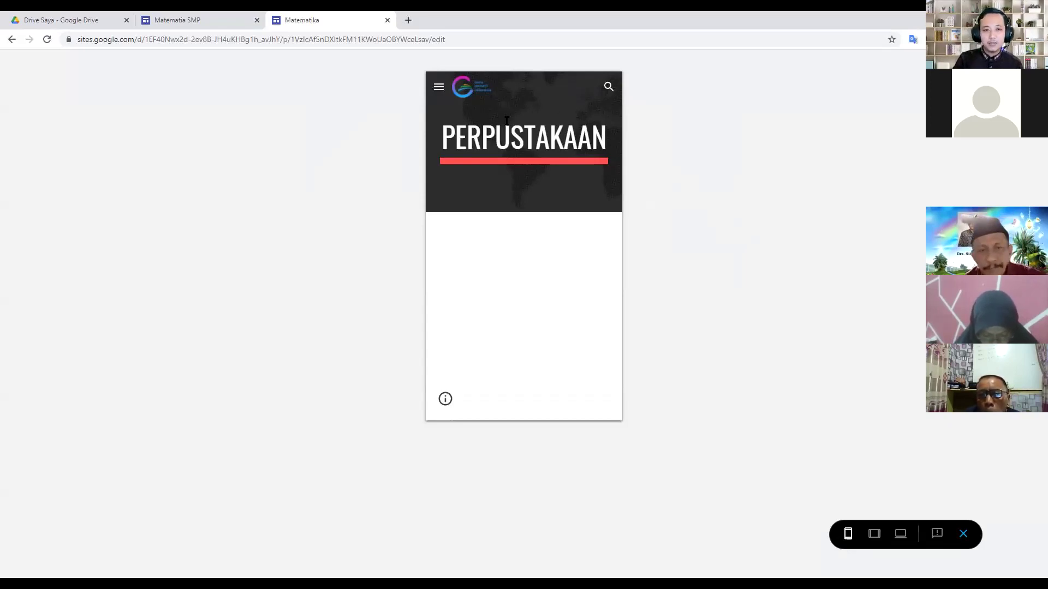
{"action": "left_click", "coordinate": [438, 89]}
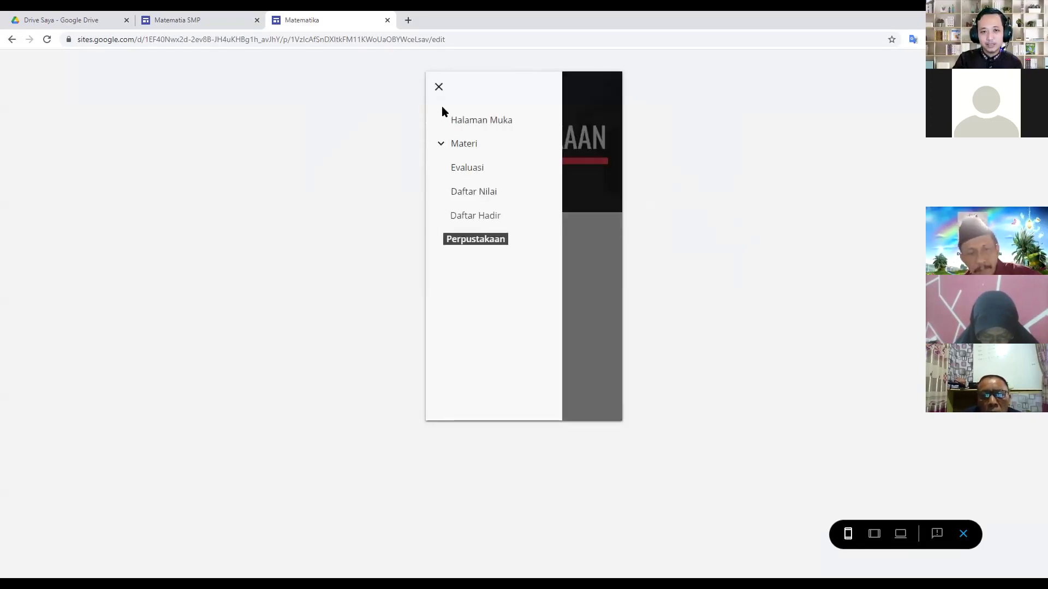
{"action": "left_click", "coordinate": [567, 88]}
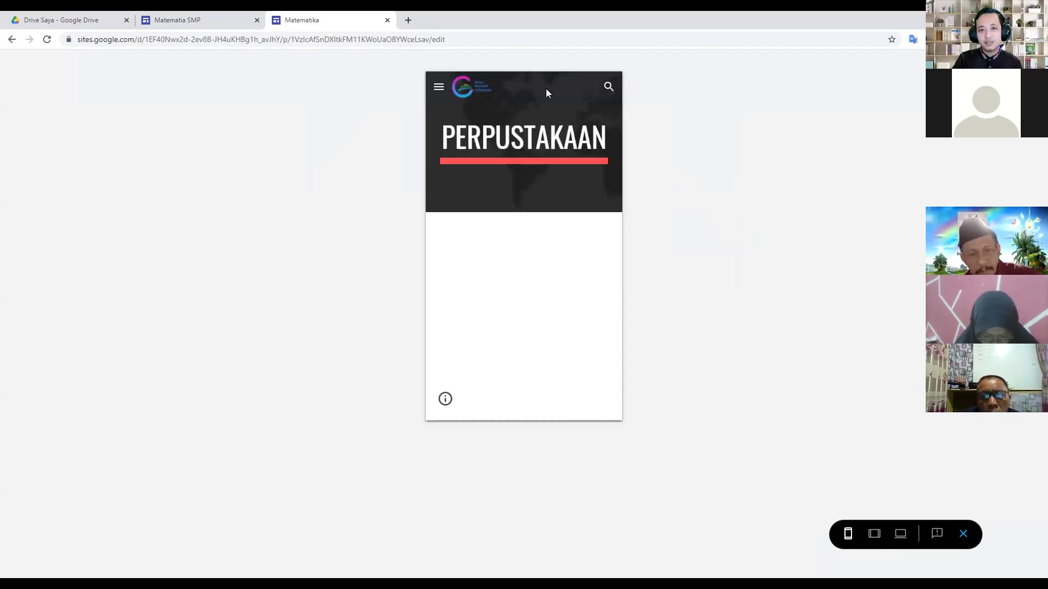
{"action": "left_click", "coordinate": [440, 89]}
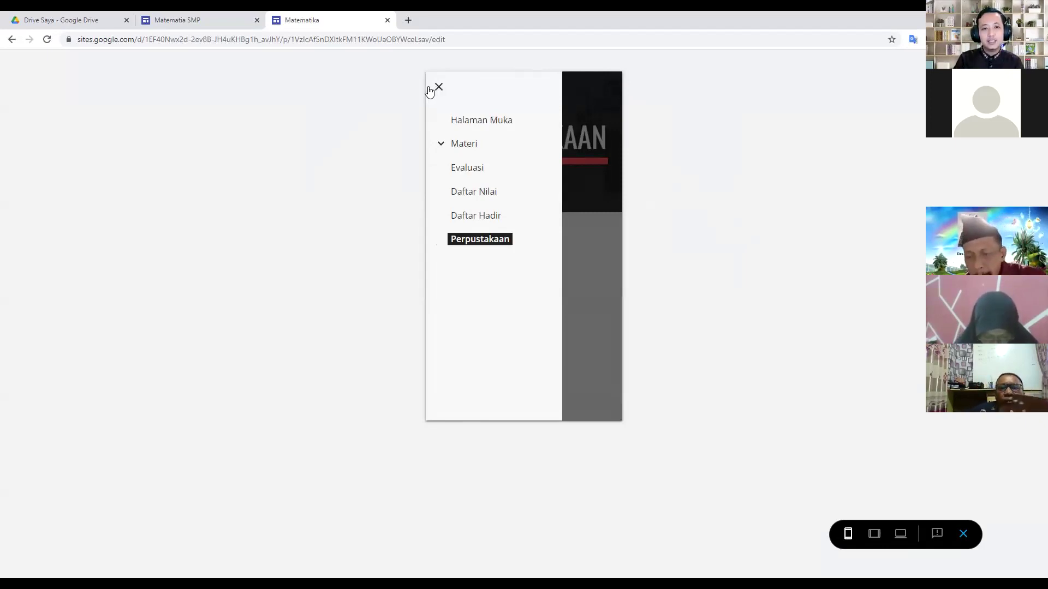
{"action": "left_click", "coordinate": [436, 88]}
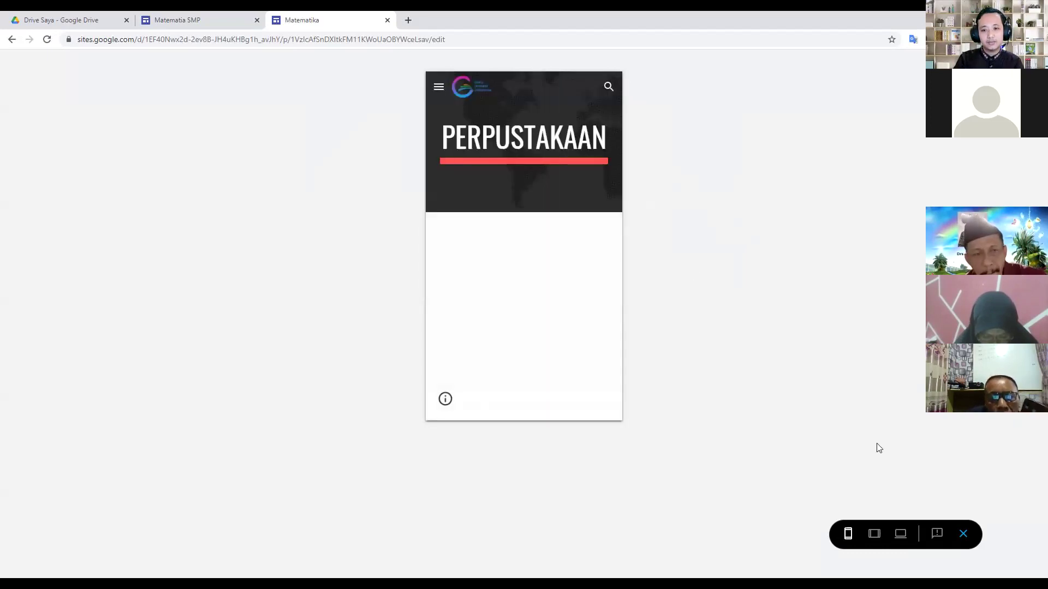
{"action": "left_click", "coordinate": [874, 534]}
{"action": "left_click", "coordinate": [901, 535]}
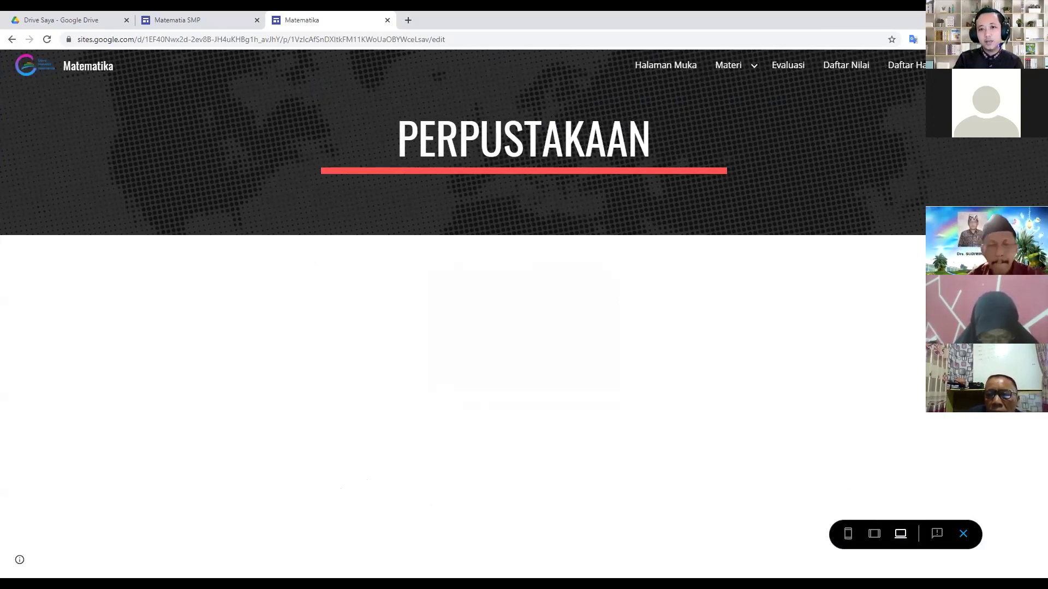
{"action": "left_click", "coordinate": [849, 534]}
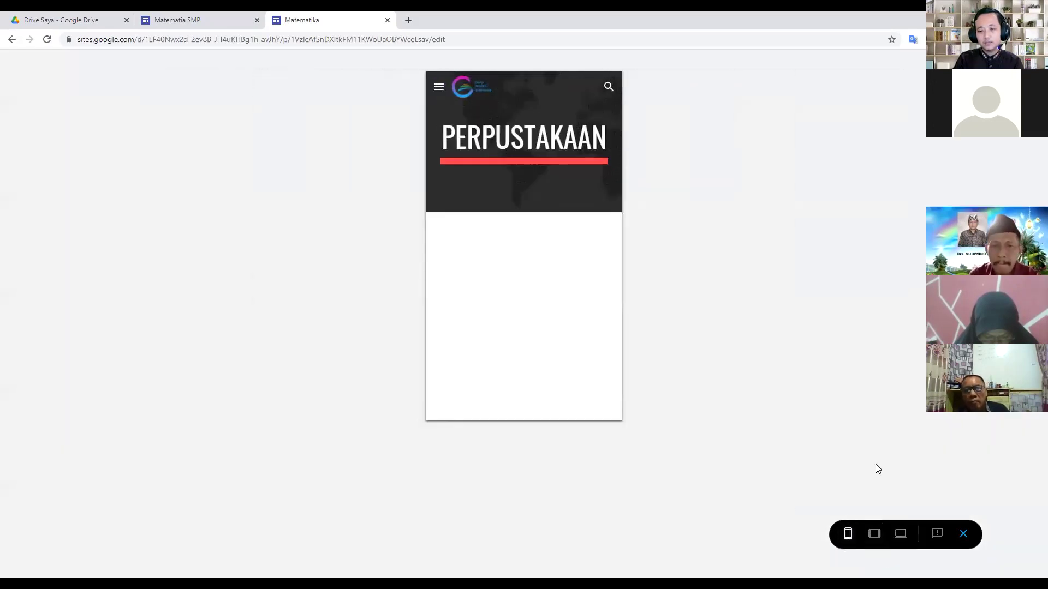
{"action": "left_click", "coordinate": [964, 535]}
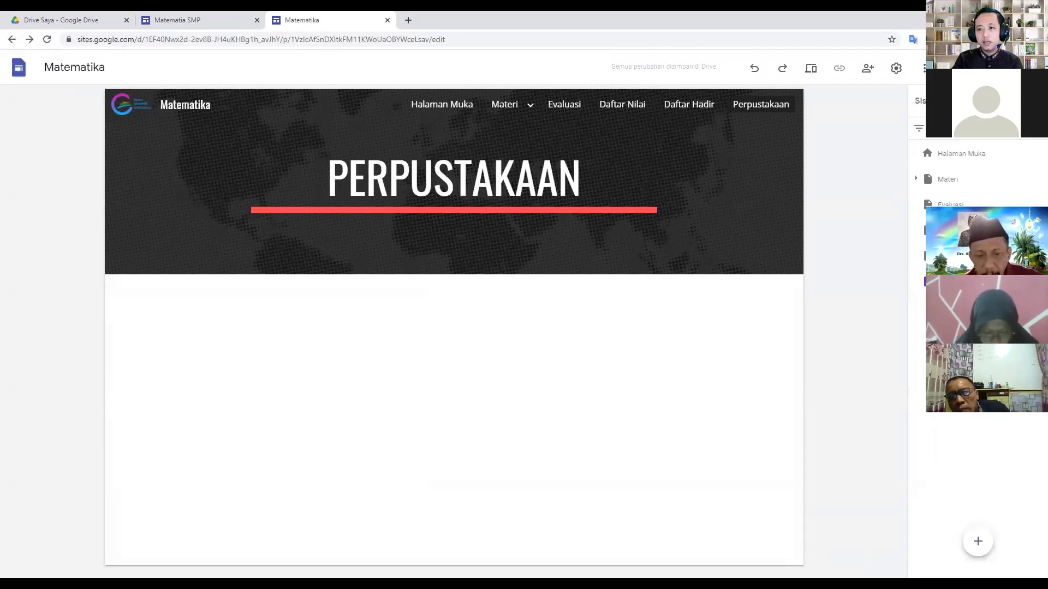
{"action": "left_click", "coordinate": [920, 101]}
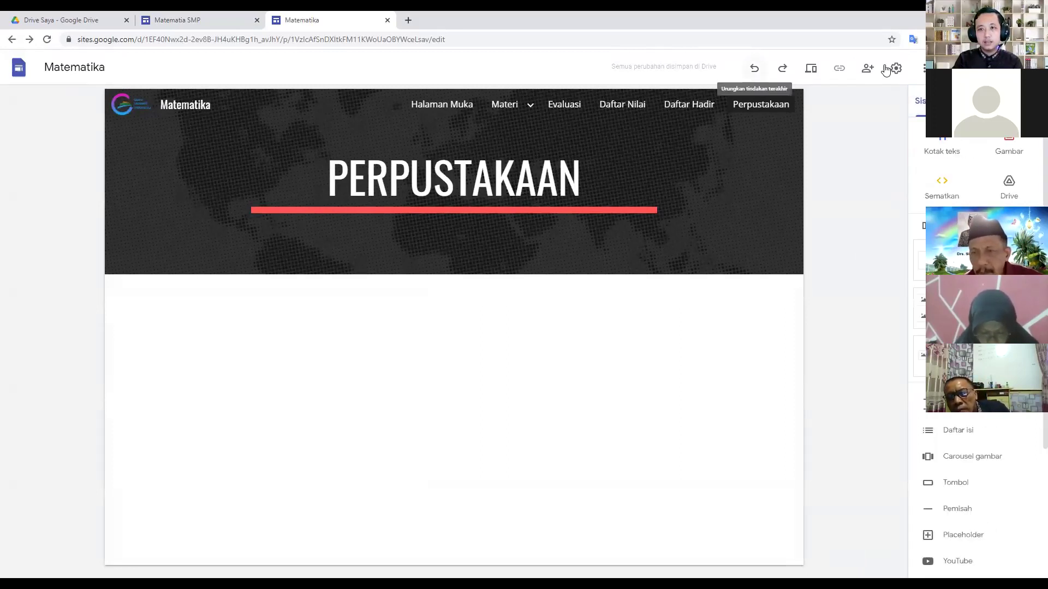
{"action": "left_click", "coordinate": [896, 68]}
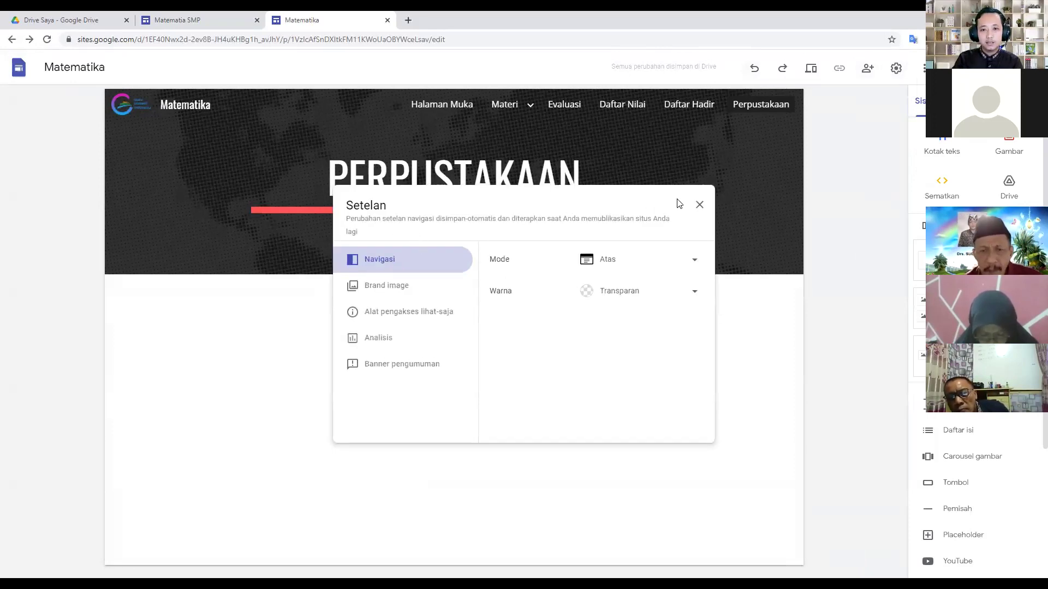
{"action": "left_click", "coordinate": [698, 205]}
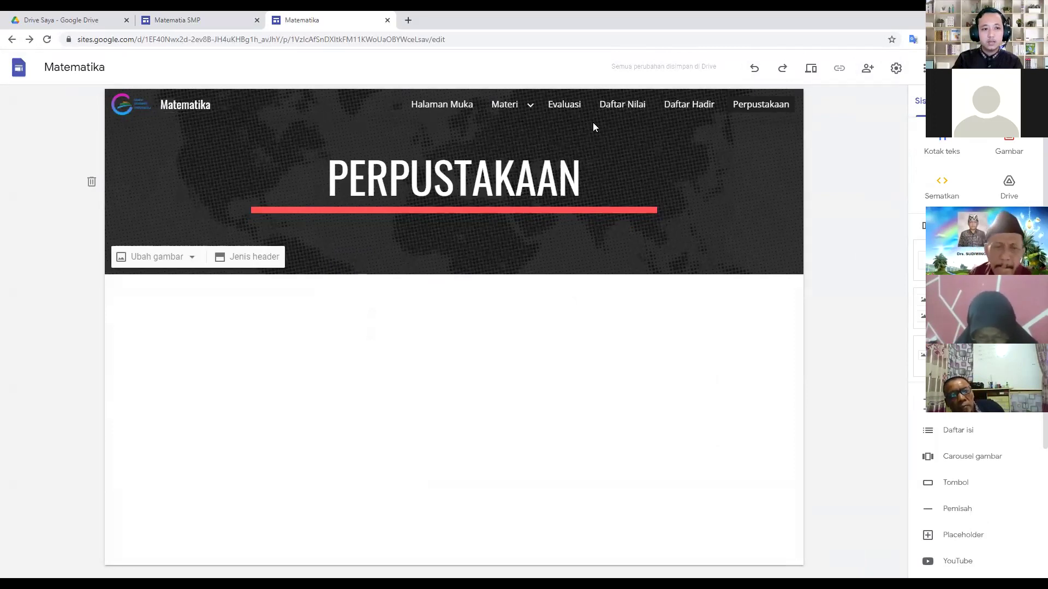
- Compare the 08.36 version with the current one in the site's version history, without restoring it, and return to the editor
{"action": "left_click", "coordinate": [923, 70]}
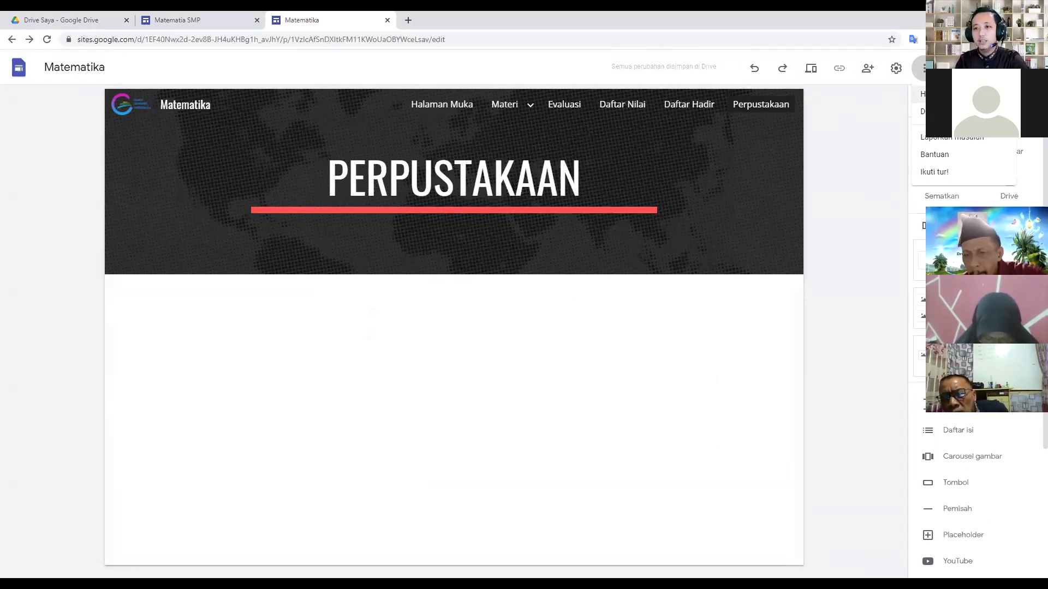
{"action": "left_click", "coordinate": [961, 94]}
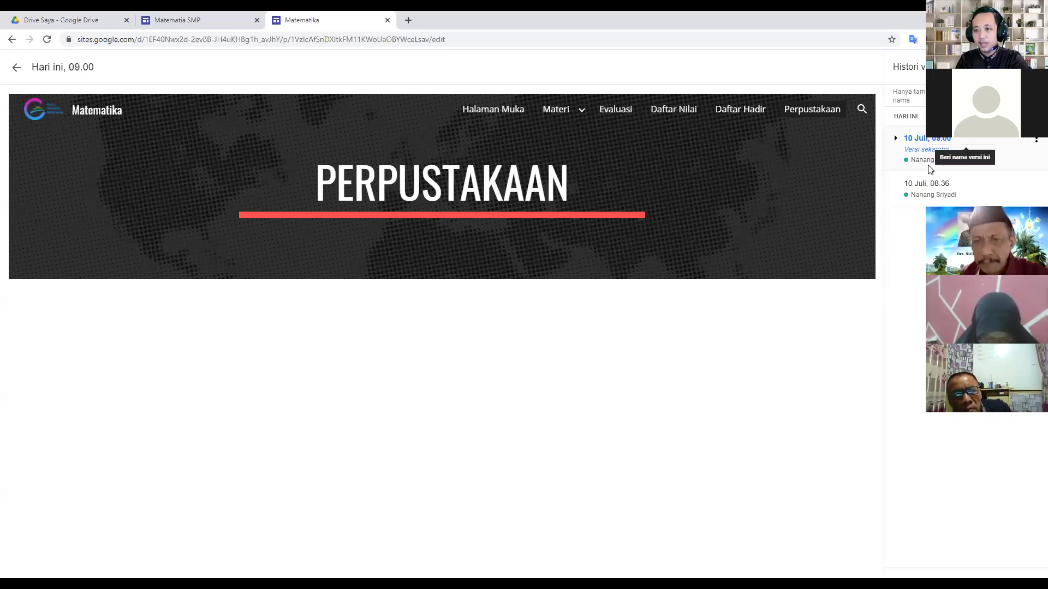
{"action": "left_click", "coordinate": [931, 195]}
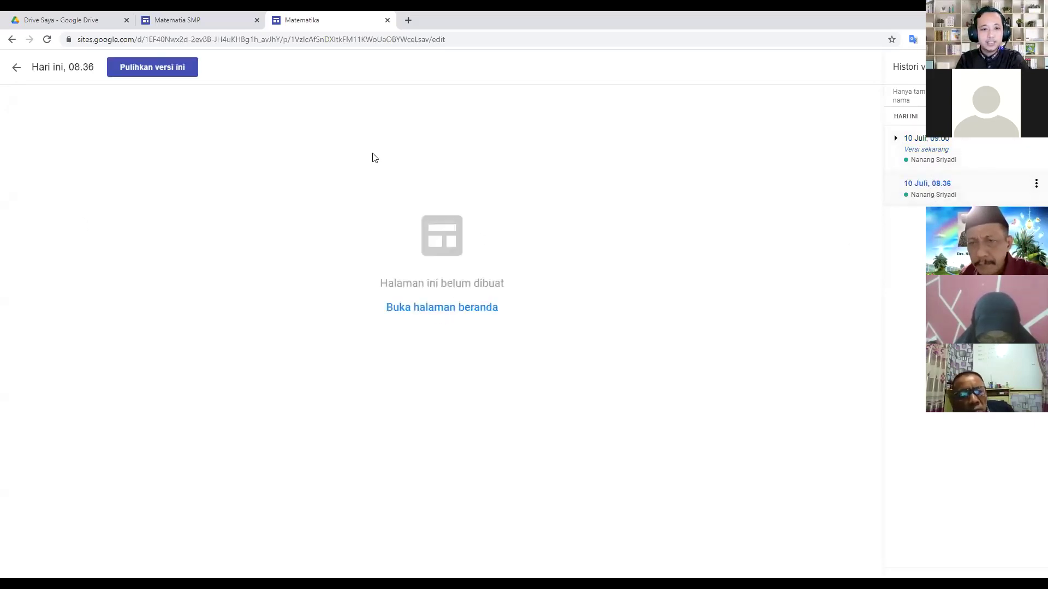
{"action": "left_click", "coordinate": [446, 310]}
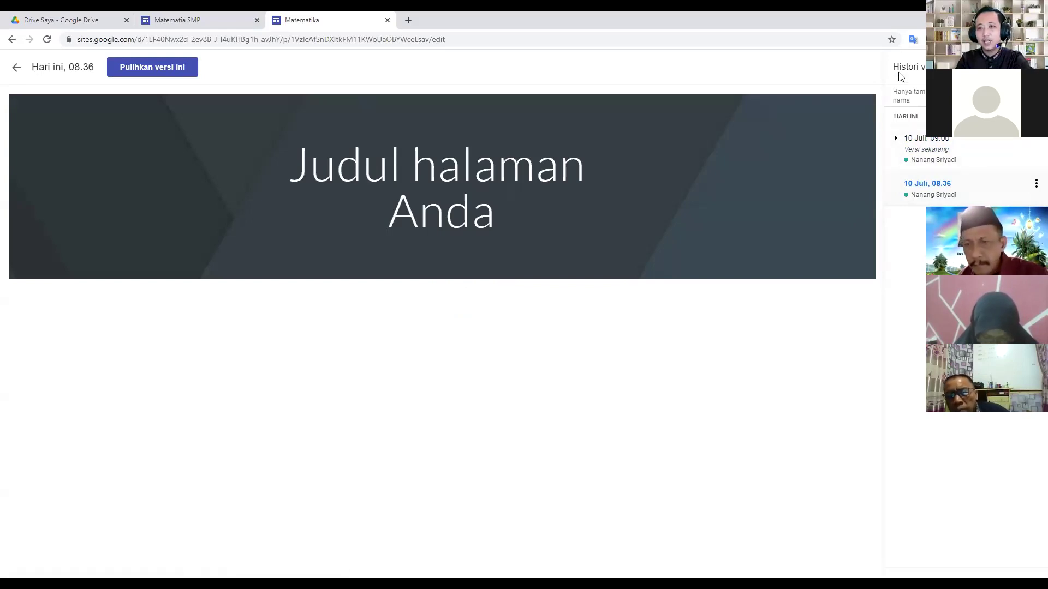
{"action": "left_click", "coordinate": [975, 158]}
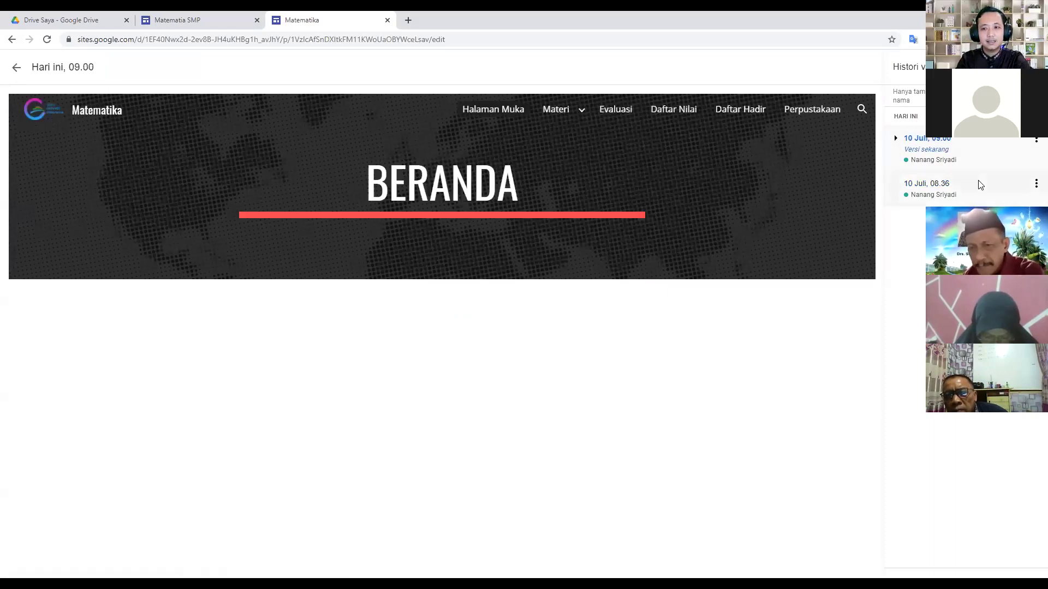
{"action": "left_click", "coordinate": [979, 184]}
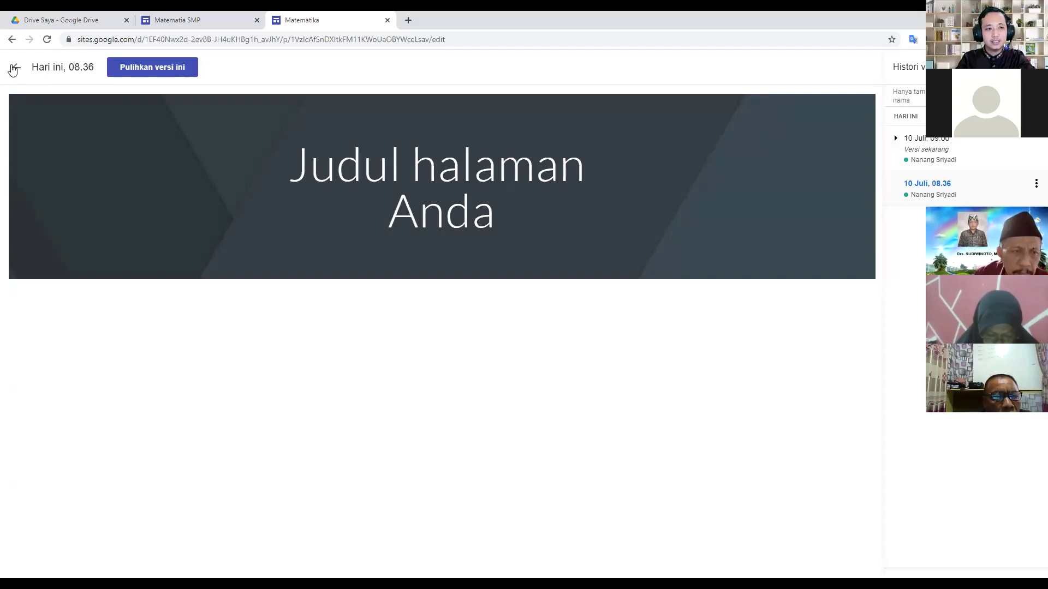
{"action": "left_click", "coordinate": [13, 69]}
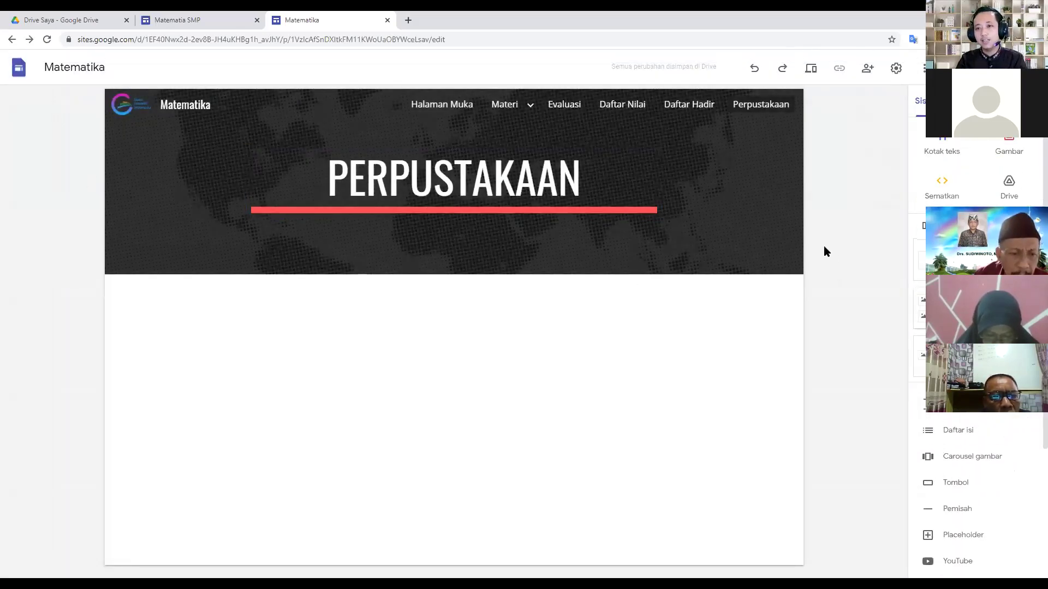
{"action": "left_click", "coordinate": [924, 68]}
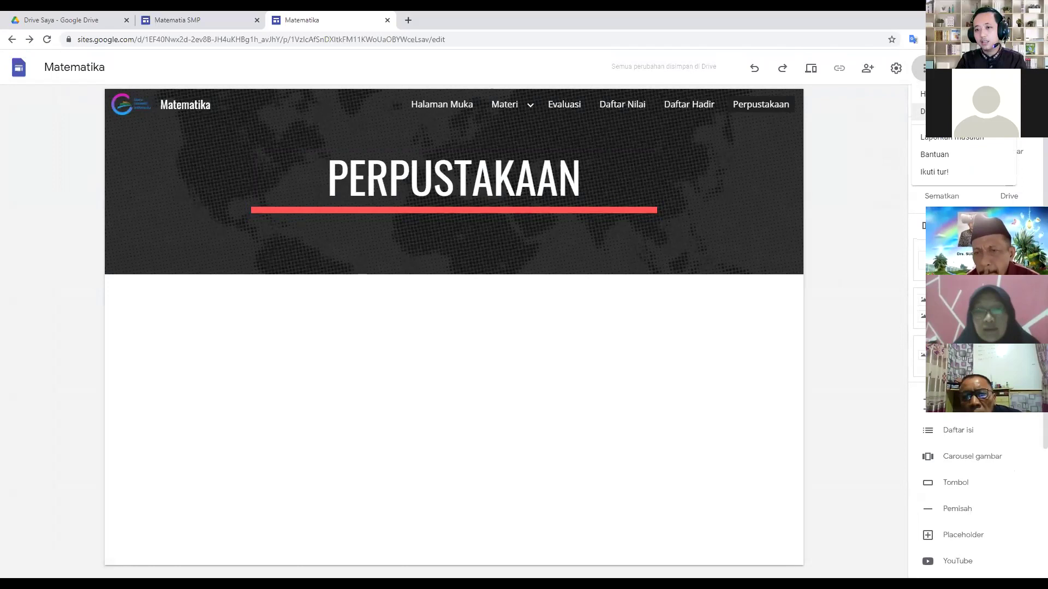
{"action": "left_click", "coordinate": [848, 105]}
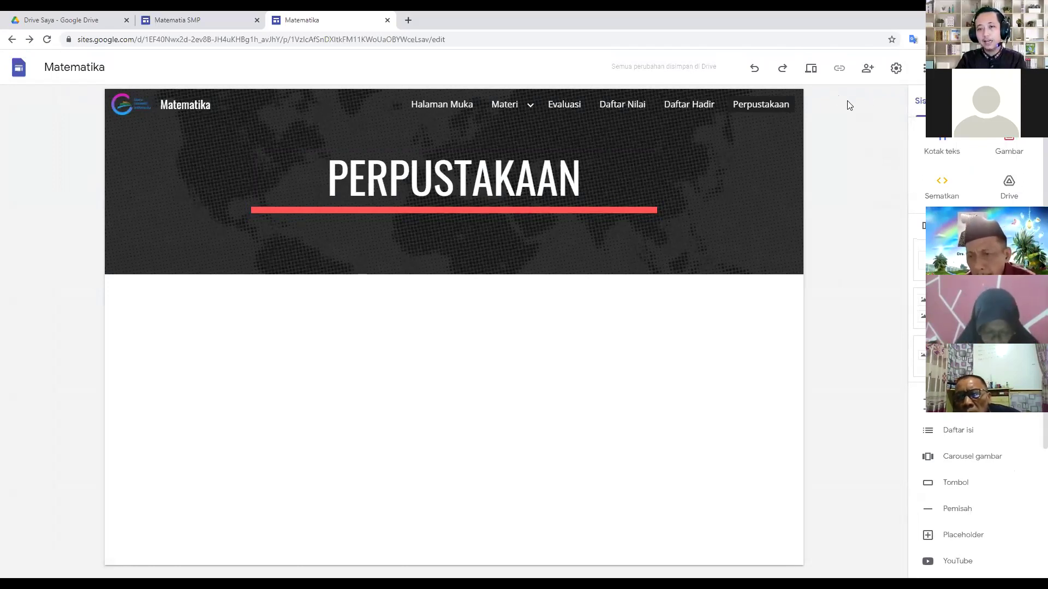
- Set the draft's link sharing to Siapa saja yang memiliki link and the published site's access to Publik, and finish sharing
{"action": "left_click", "coordinate": [869, 71]}
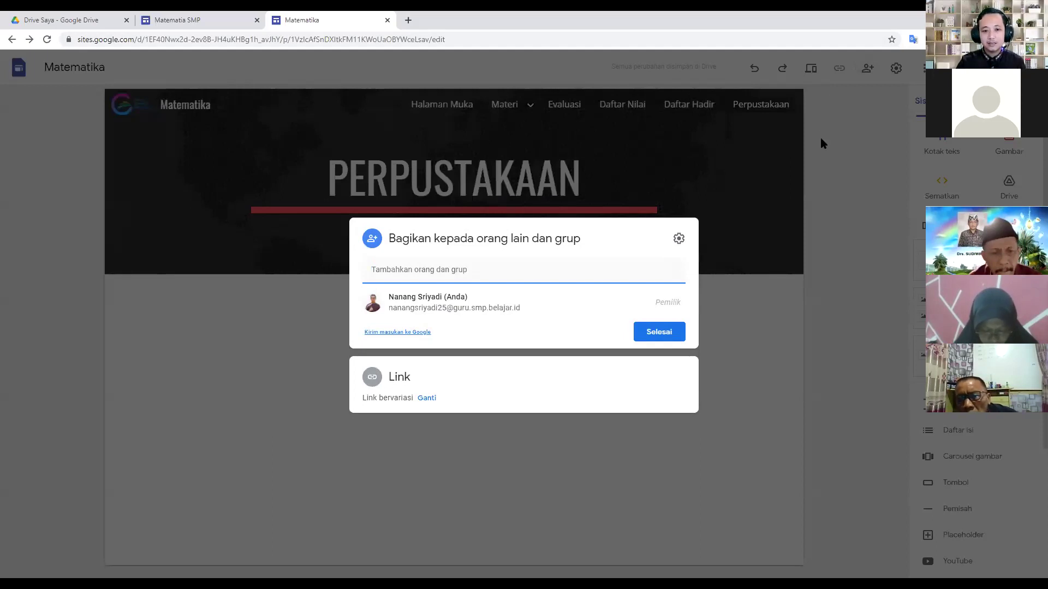
{"action": "left_click", "coordinate": [427, 399]}
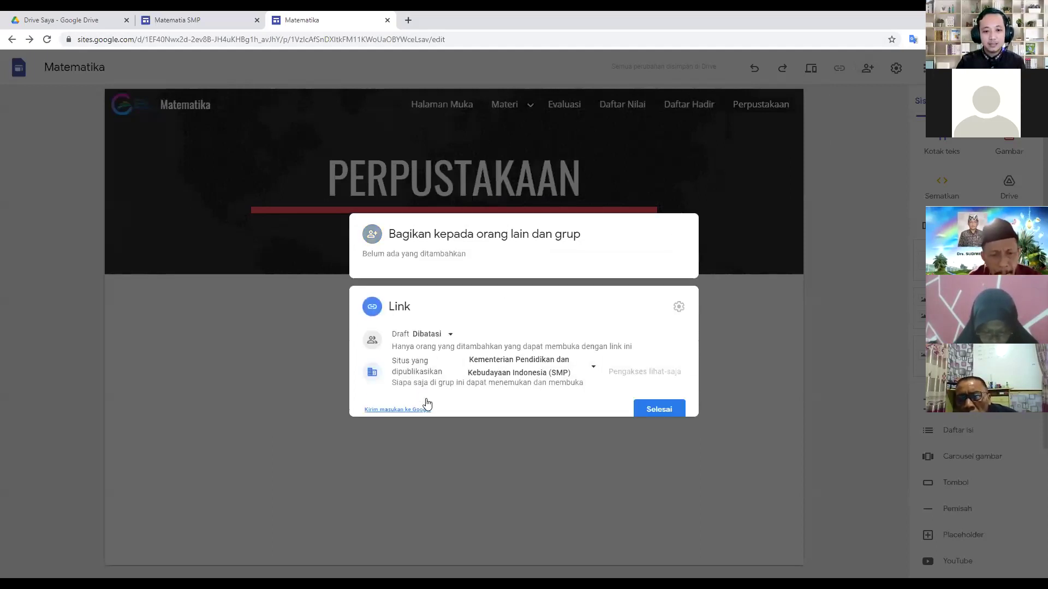
{"action": "left_click", "coordinate": [451, 327]}
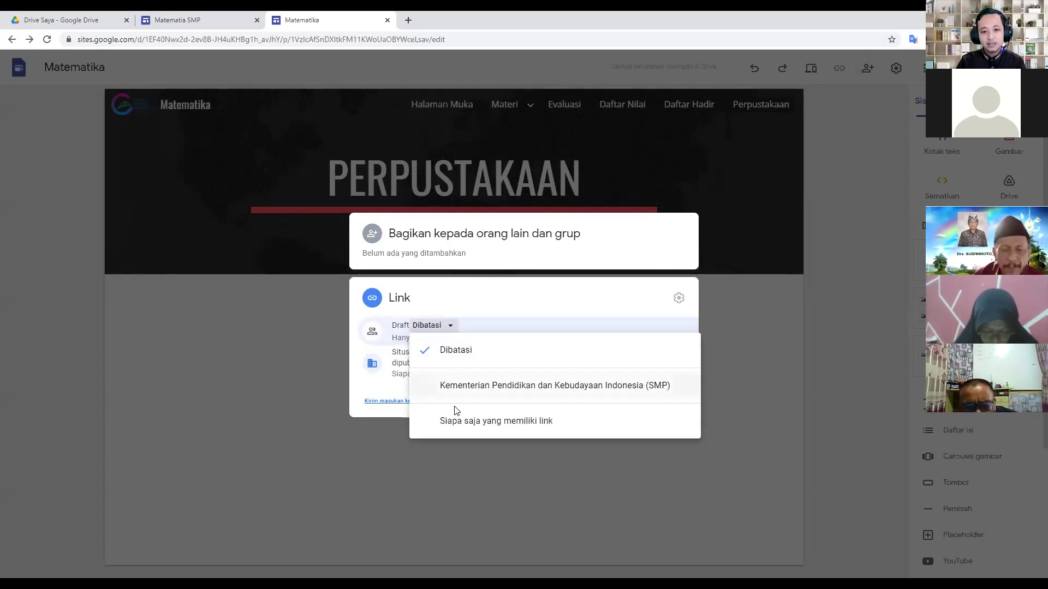
{"action": "left_click", "coordinate": [462, 422]}
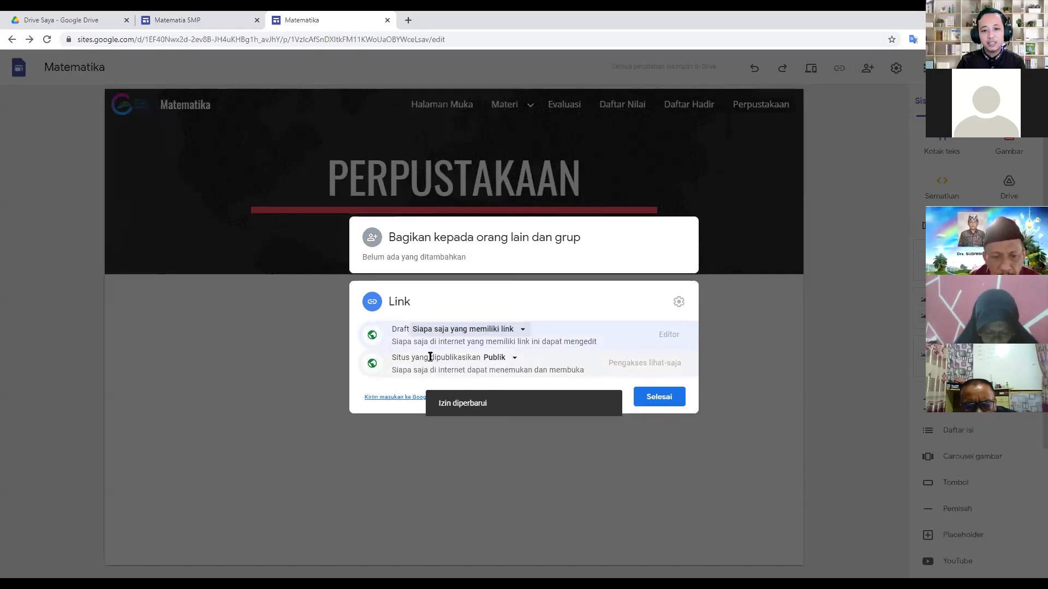
{"action": "left_click", "coordinate": [511, 360]}
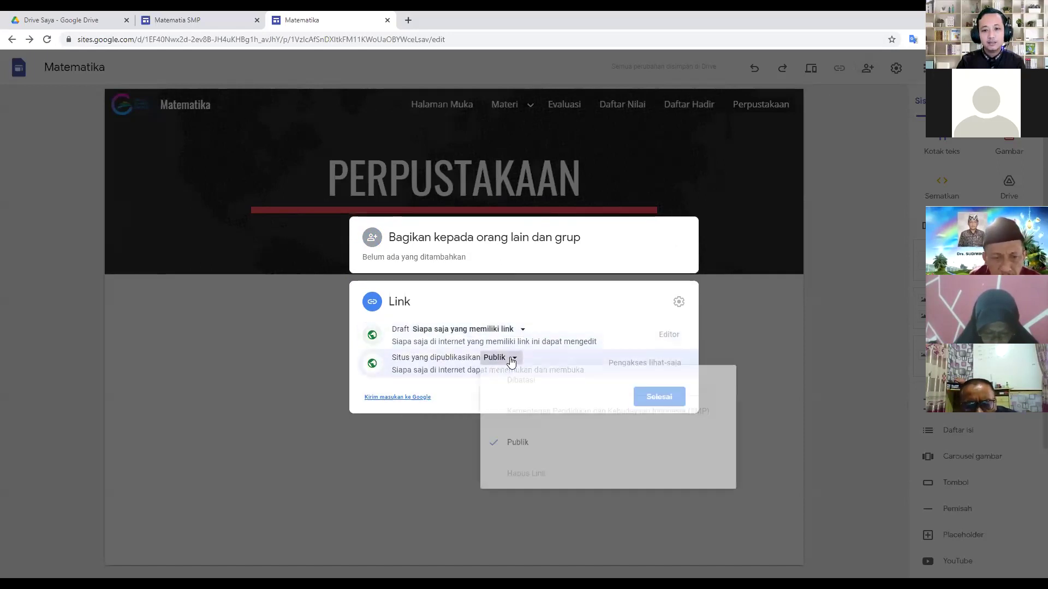
{"action": "left_click", "coordinate": [502, 435]}
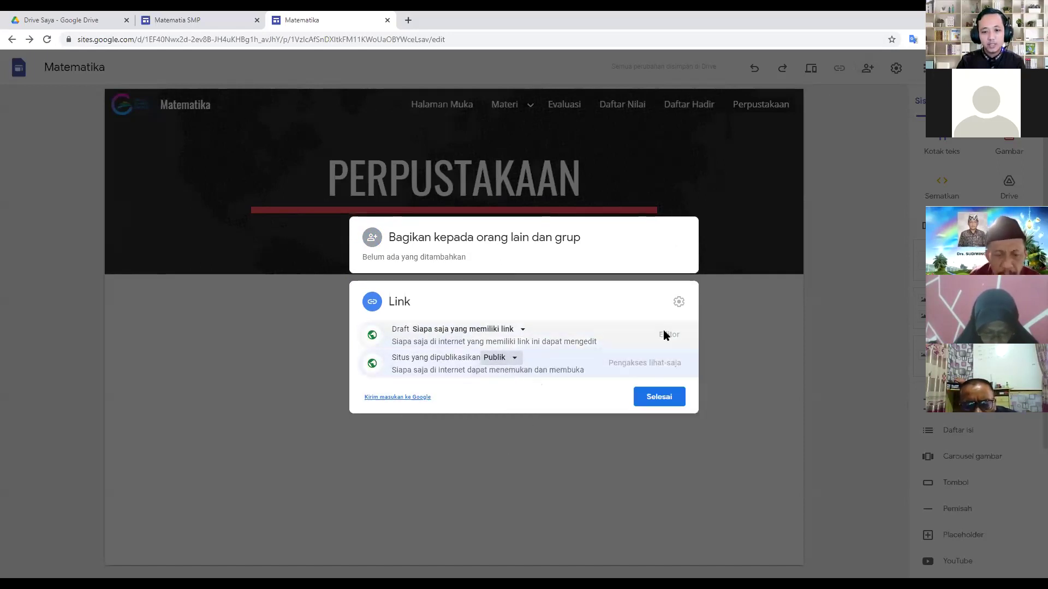
{"action": "left_click", "coordinate": [518, 333]}
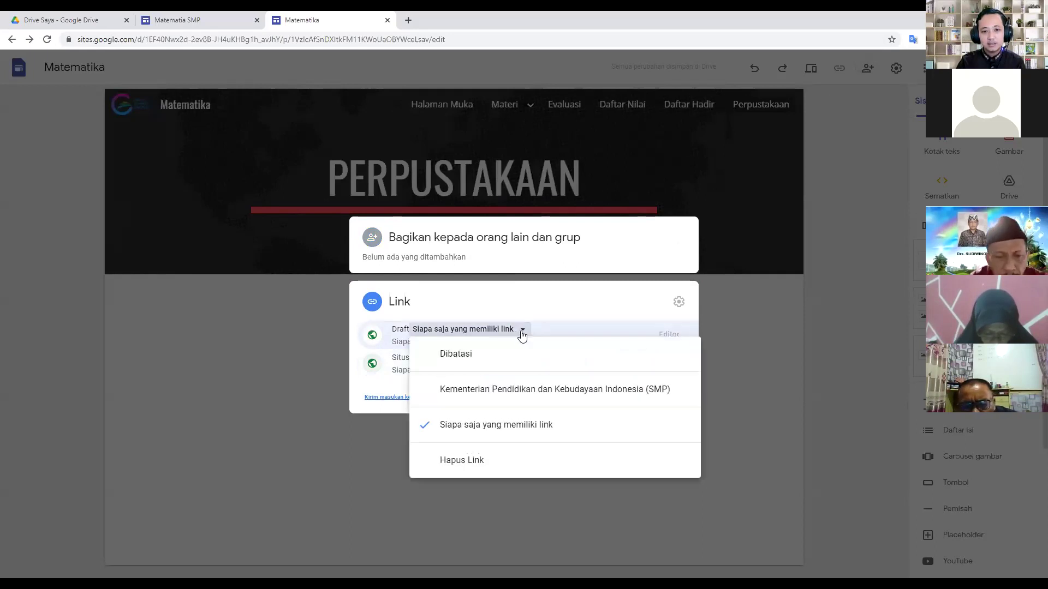
{"action": "left_click", "coordinate": [462, 433]}
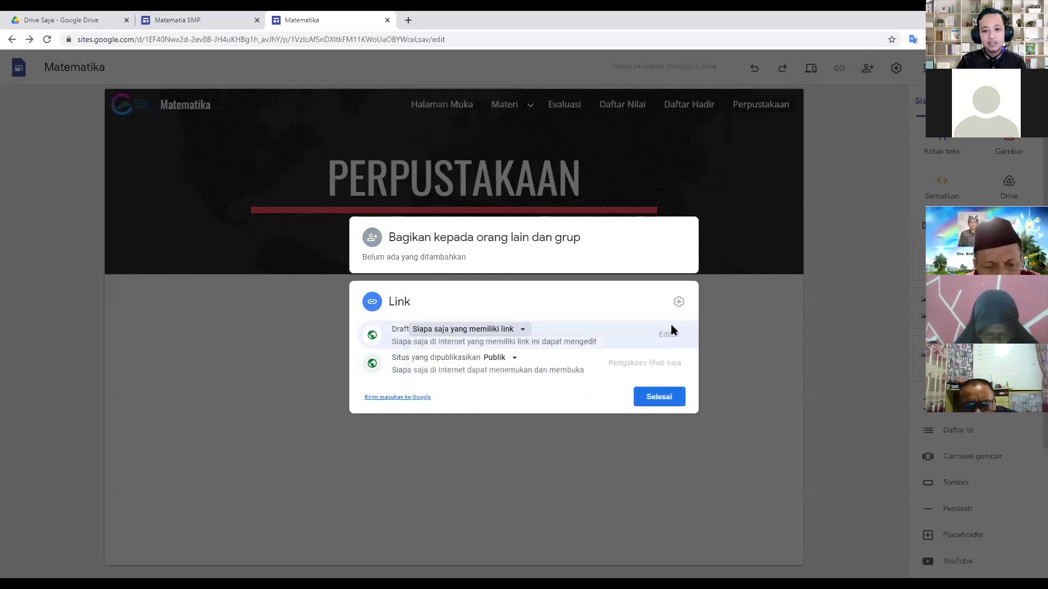
{"action": "left_click", "coordinate": [653, 403]}
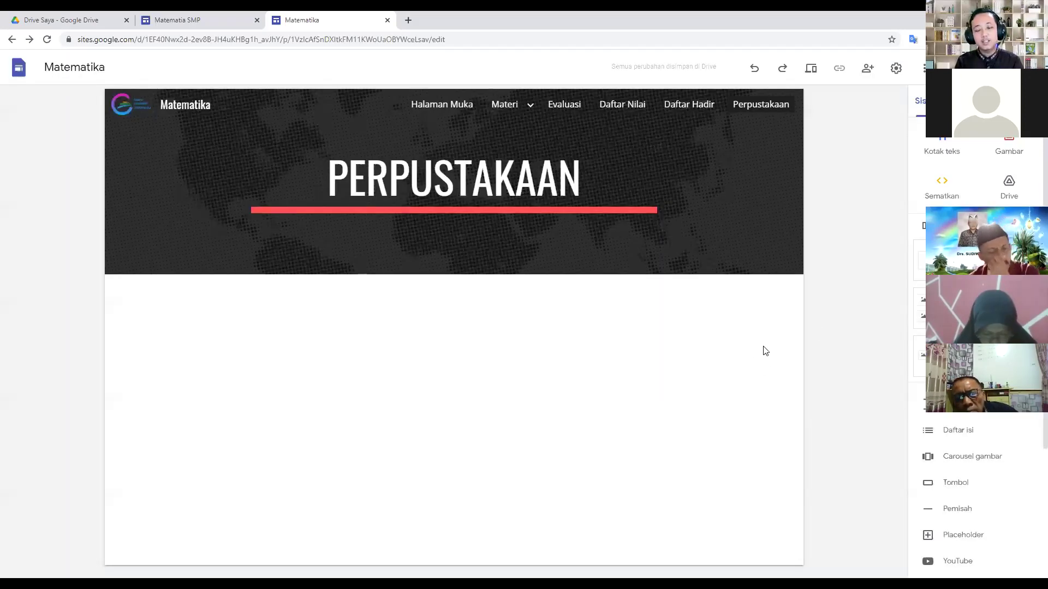
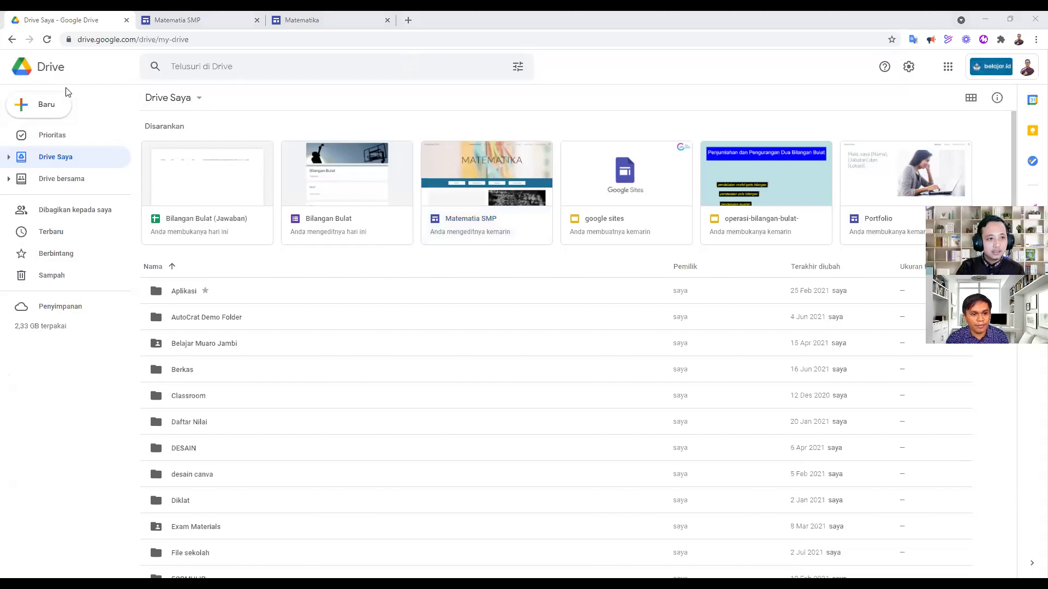
- Reload Drive Saya in Google Drive, look through its files, and search Drive for all items of type Sites
{"action": "left_click", "coordinate": [47, 43]}
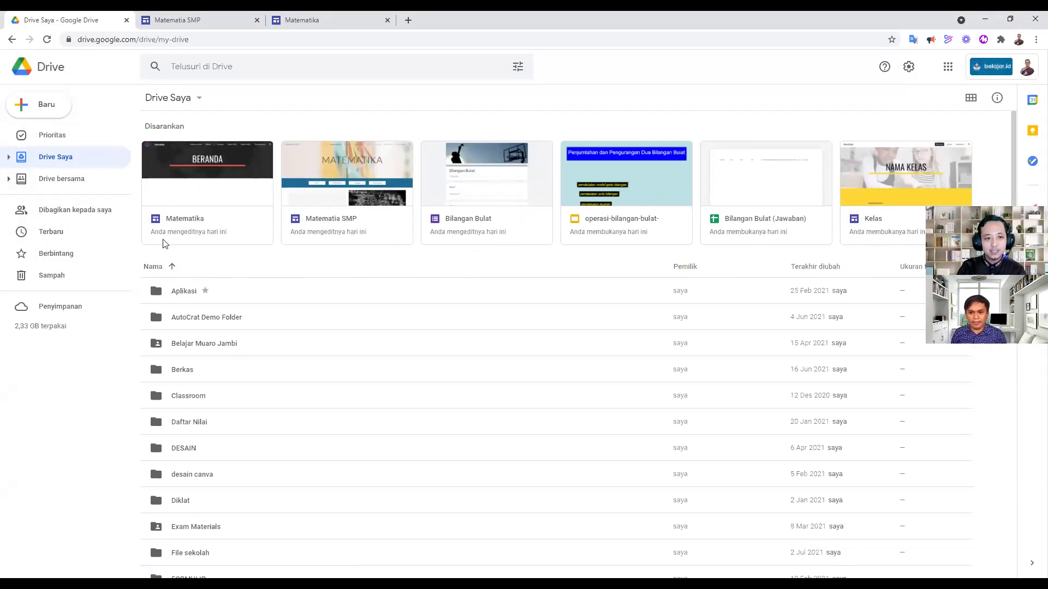
{"action": "scroll", "coordinate": [410, 378], "scroll_direction": "down", "scroll_amount": 20}
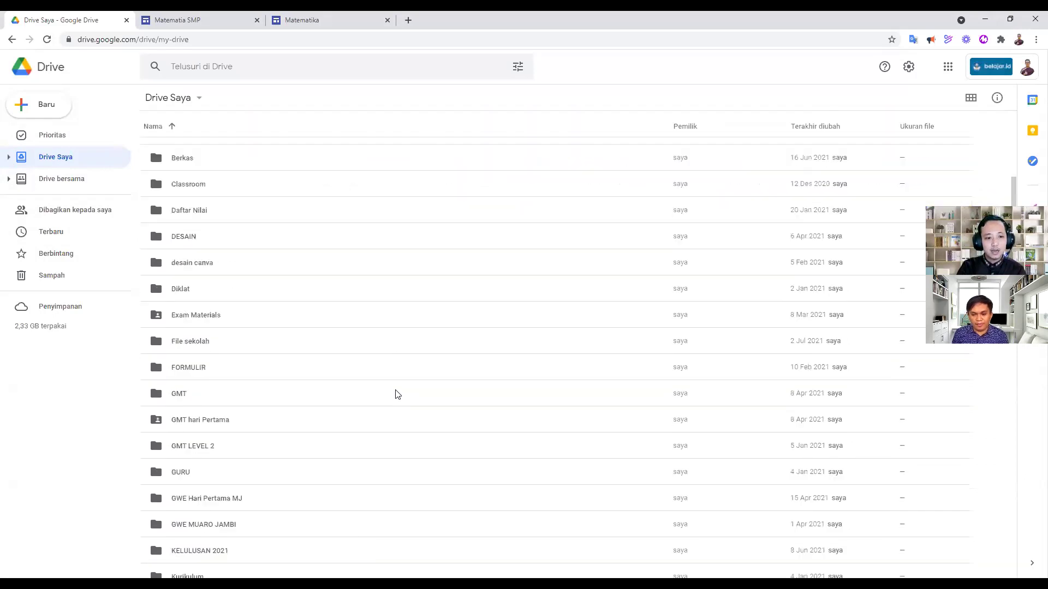
{"action": "scroll", "coordinate": [400, 415], "scroll_direction": "up", "scroll_amount": 20}
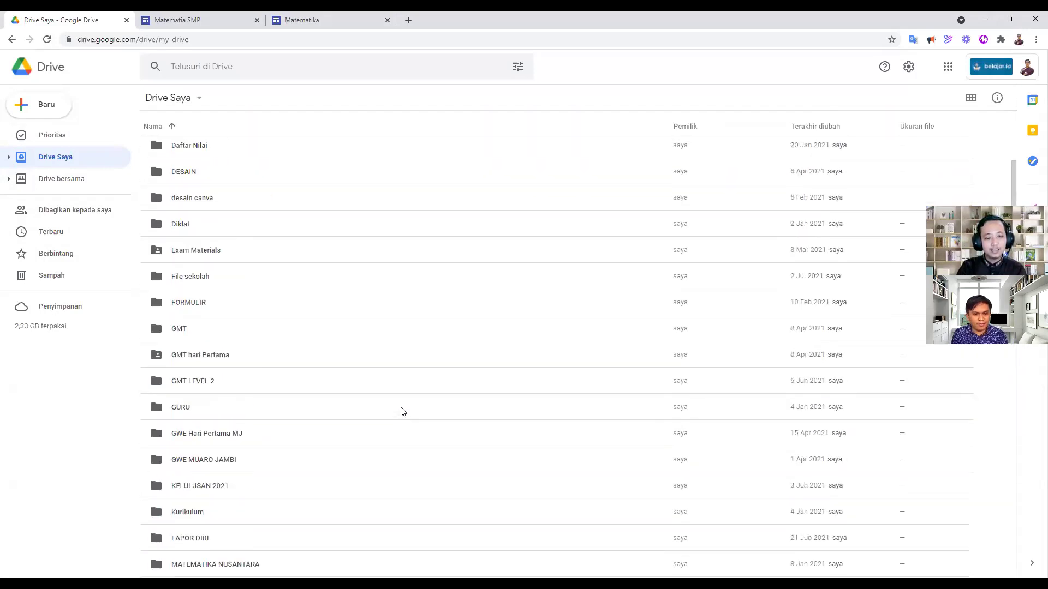
{"action": "left_click", "coordinate": [211, 69]}
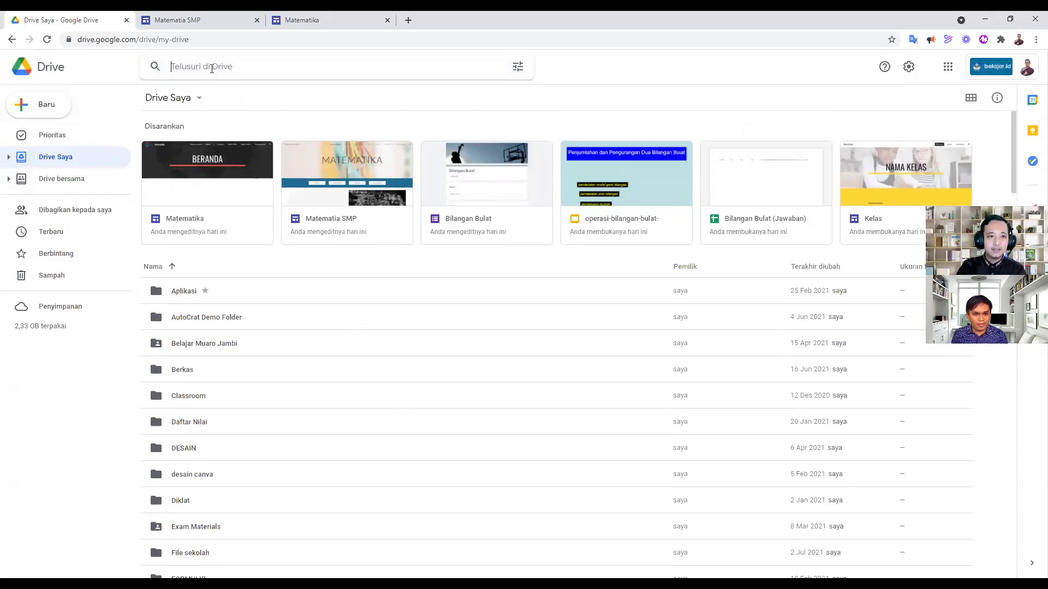
{"action": "left_click", "coordinate": [517, 68]}
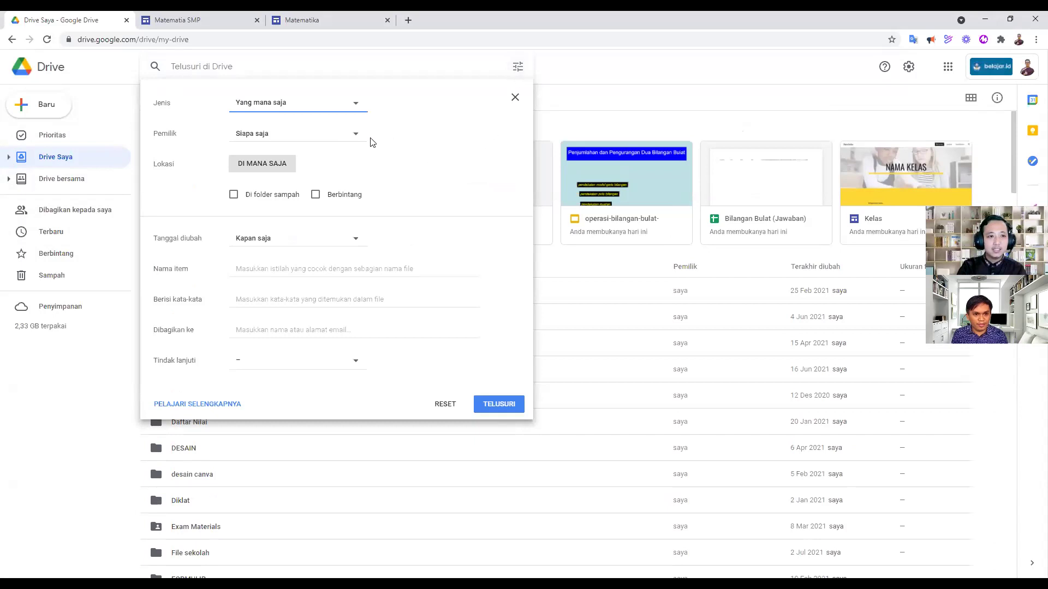
{"action": "left_click", "coordinate": [362, 109]}
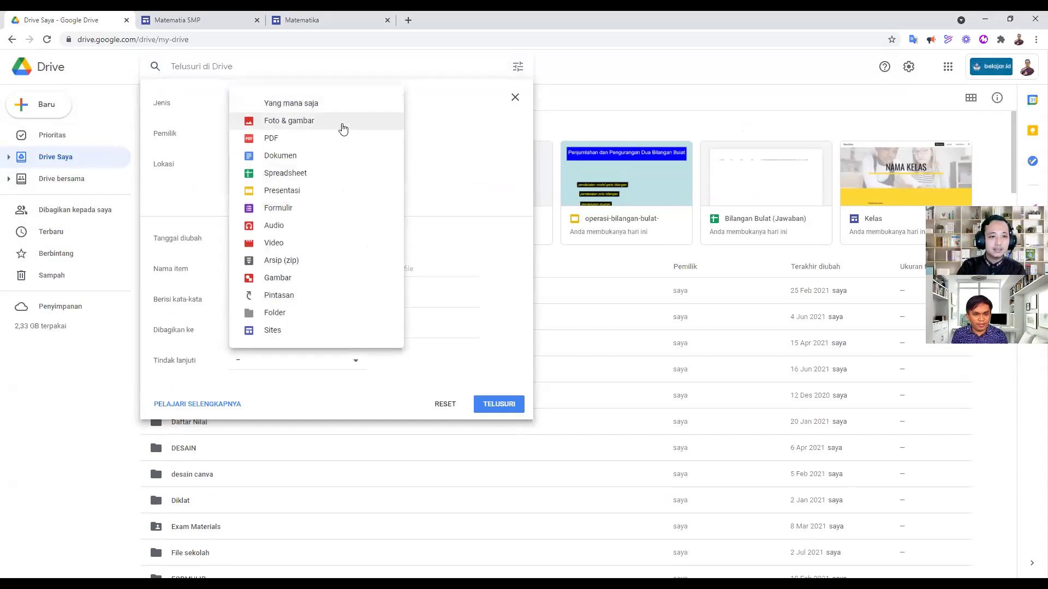
{"action": "left_click", "coordinate": [288, 335]}
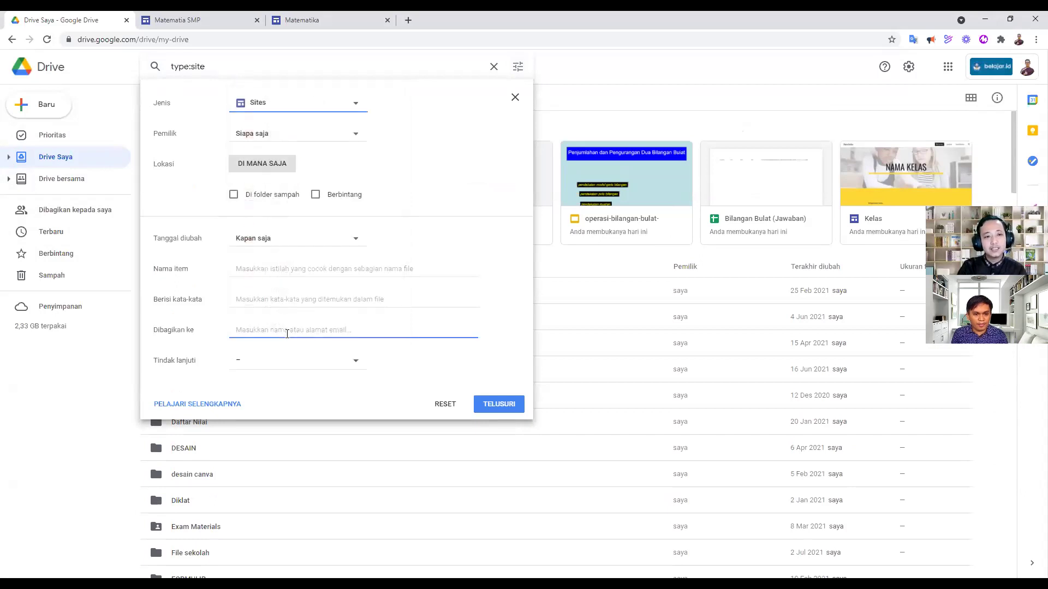
{"action": "left_click", "coordinate": [495, 406]}
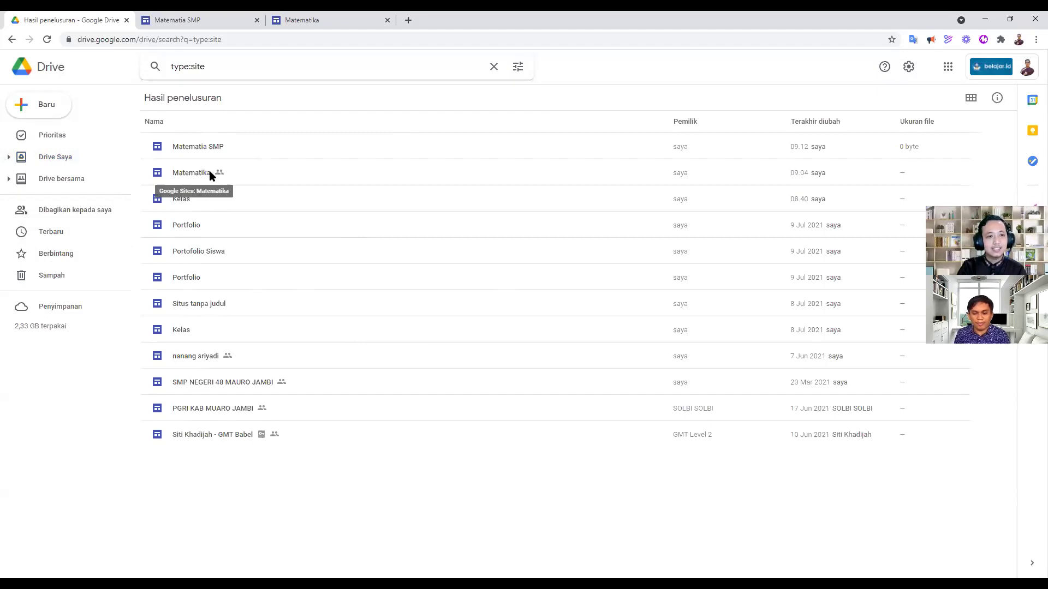
- Load sites.google.com in place of the Matematia SMP editor and look through the templates and recent sites on the Google Sites home page
{"action": "left_click", "coordinate": [170, 16]}
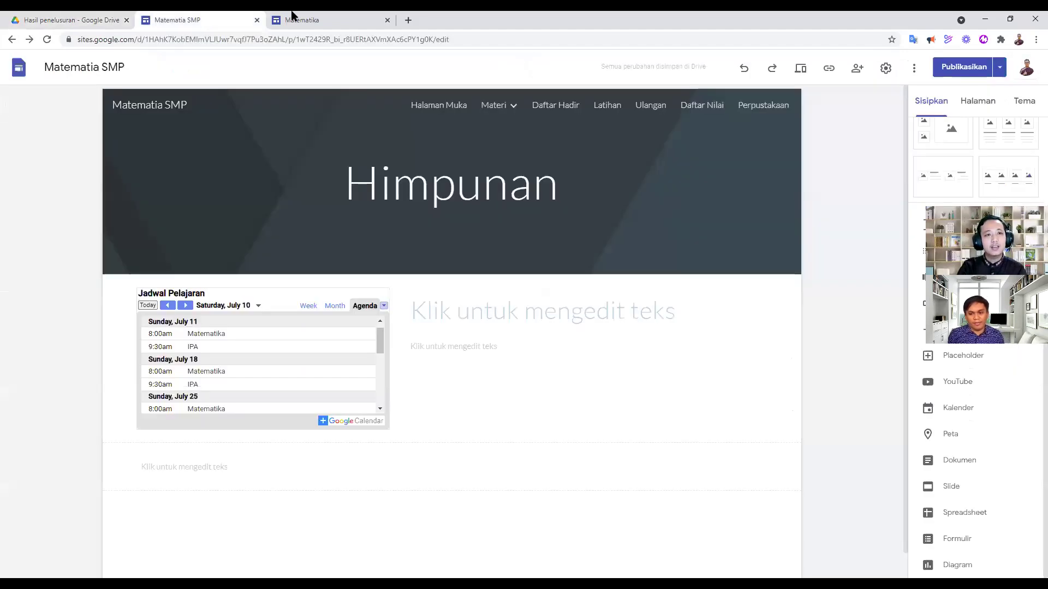
{"action": "left_click", "coordinate": [295, 22]}
{"action": "left_click", "coordinate": [195, 17]}
{"action": "left_click", "coordinate": [195, 39]}
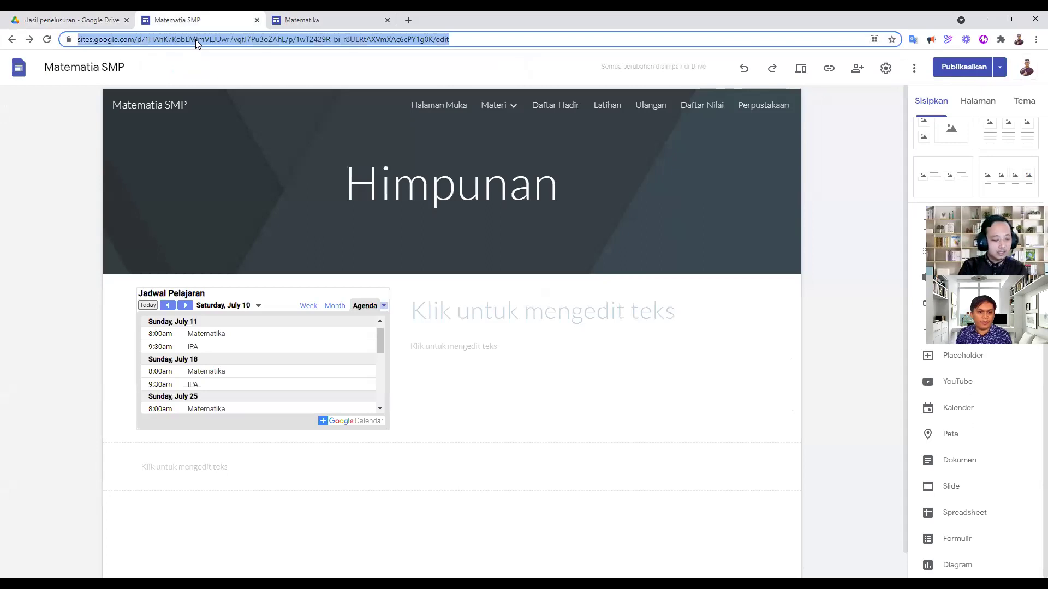
{"action": "type", "text": "sites."}
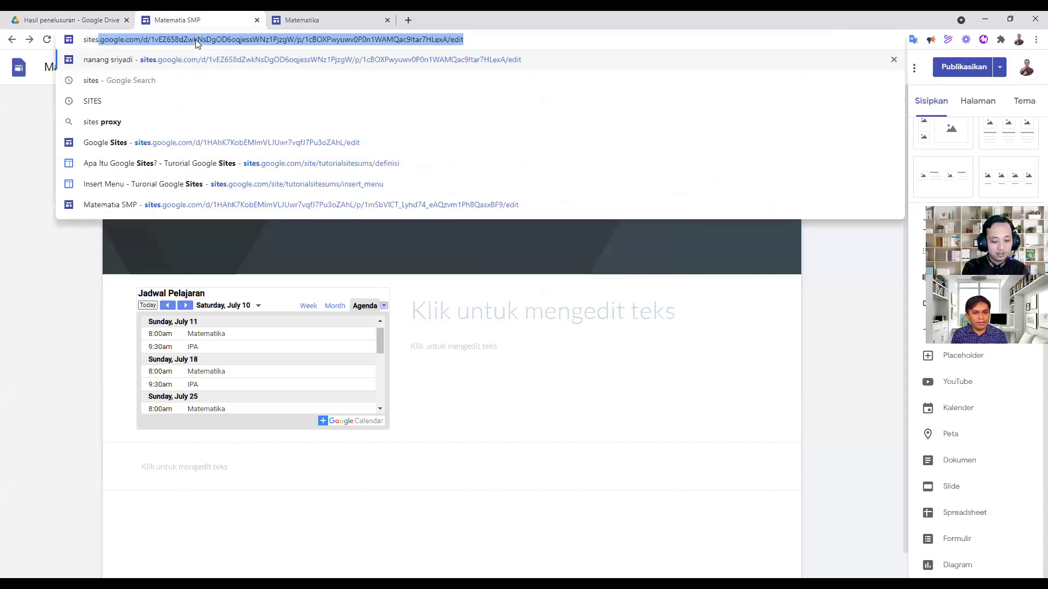
{"action": "type", "text": "goog"}
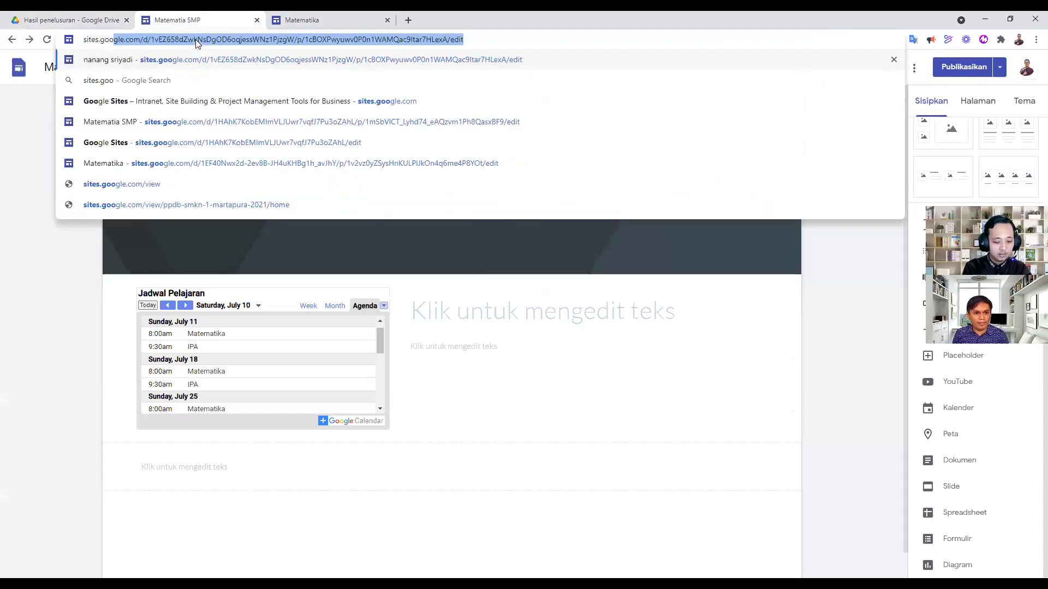
{"action": "type", "text": "le.com"}
{"action": "key", "text": "Return"}
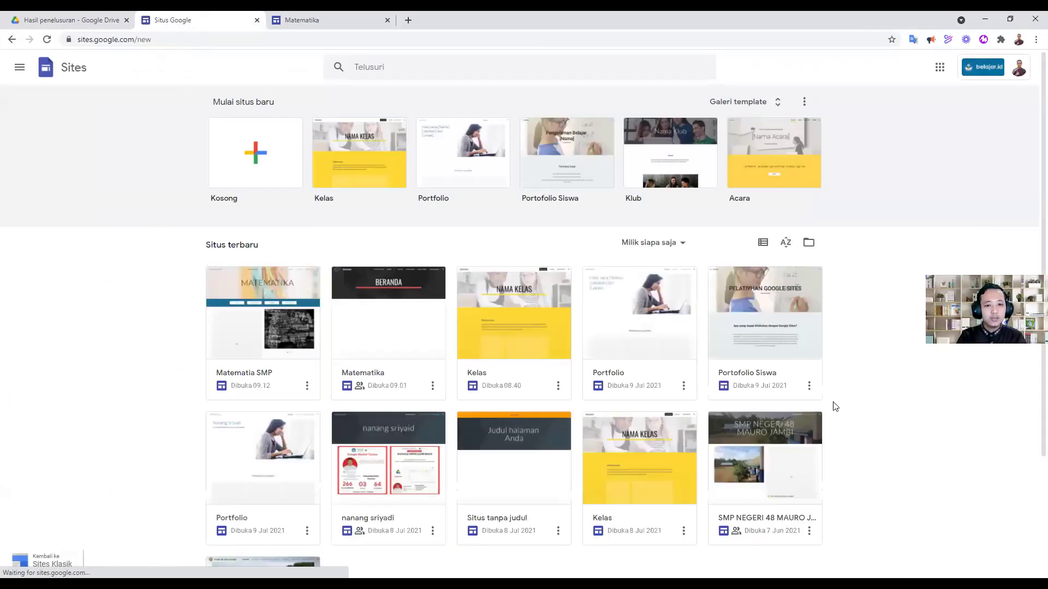
{"action": "scroll", "coordinate": [628, 393], "scroll_direction": "down", "scroll_amount": 3}
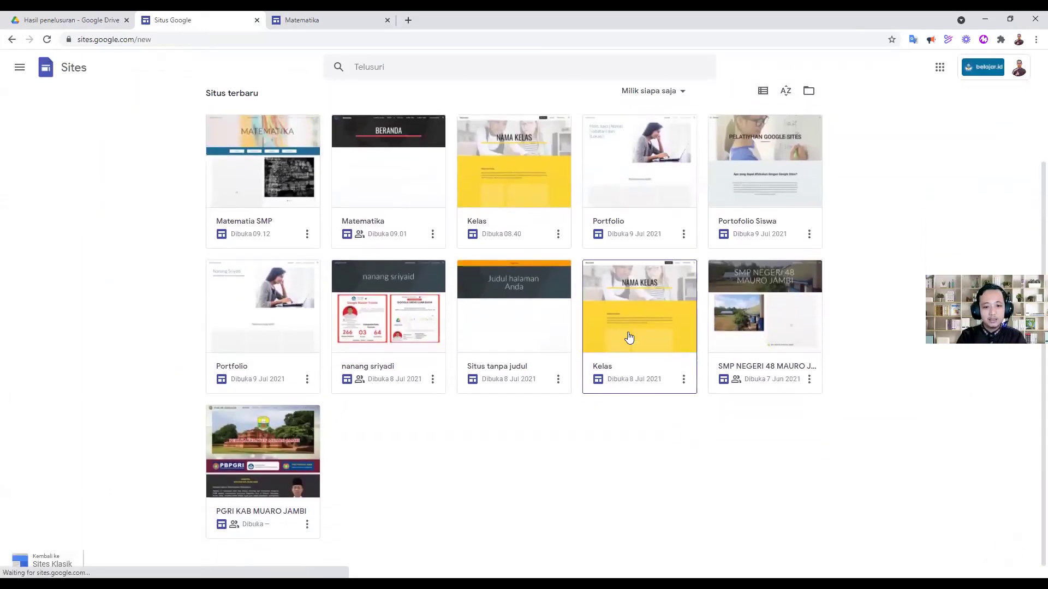
{"action": "scroll", "coordinate": [629, 338], "scroll_direction": "up", "scroll_amount": 3}
{"action": "scroll", "coordinate": [454, 378], "scroll_direction": "down", "scroll_amount": 3}
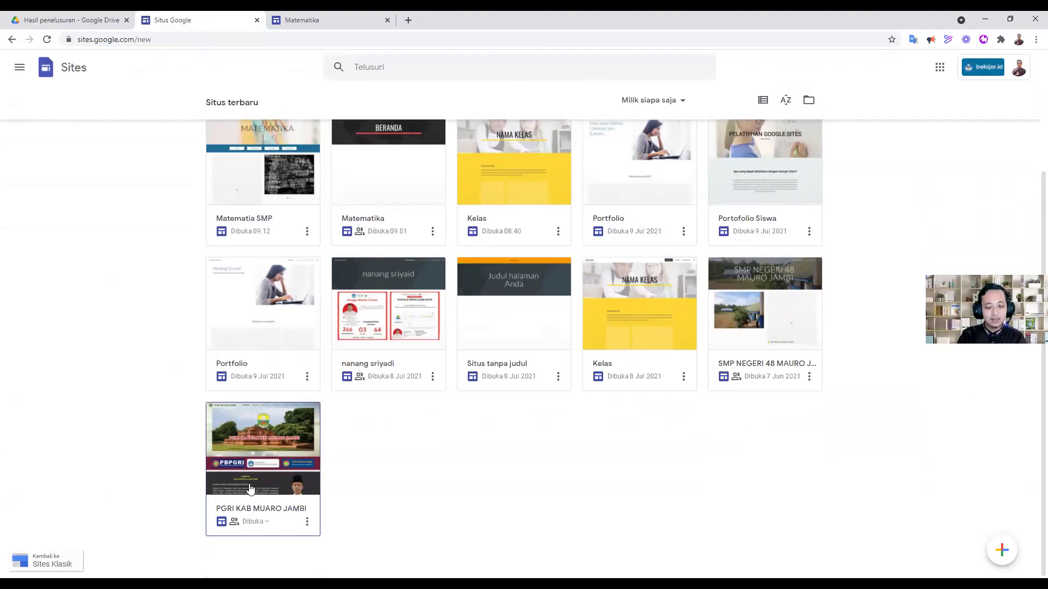
{"action": "scroll", "coordinate": [250, 488], "scroll_direction": "up", "scroll_amount": 3}
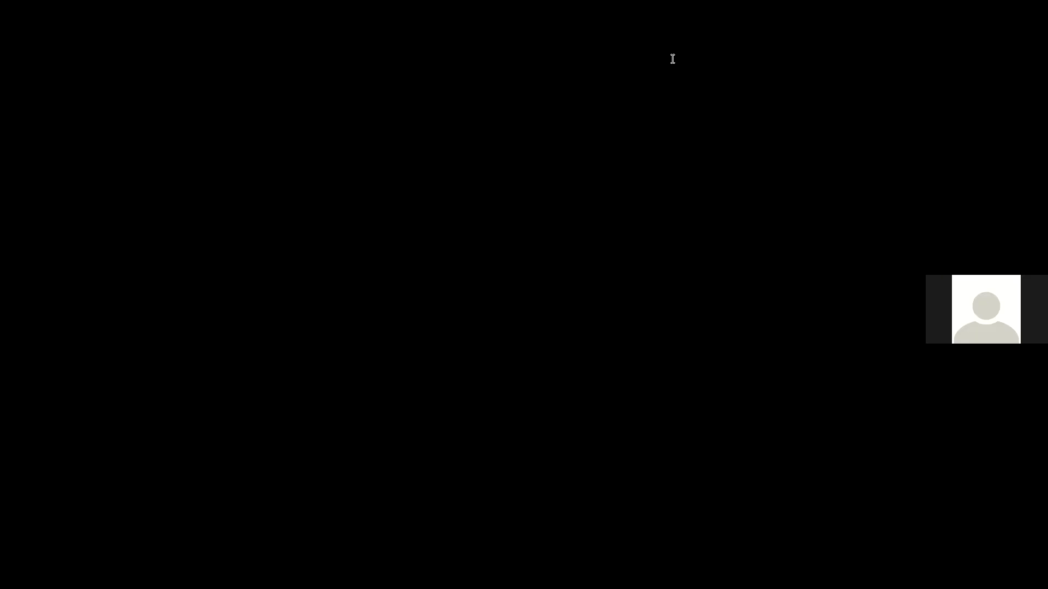
- Return to the Matematika editor and check the Dokumen list and the YouTube video picker, closing both without inserting anything
{"action": "key", "text": "ctrl+Tab"}
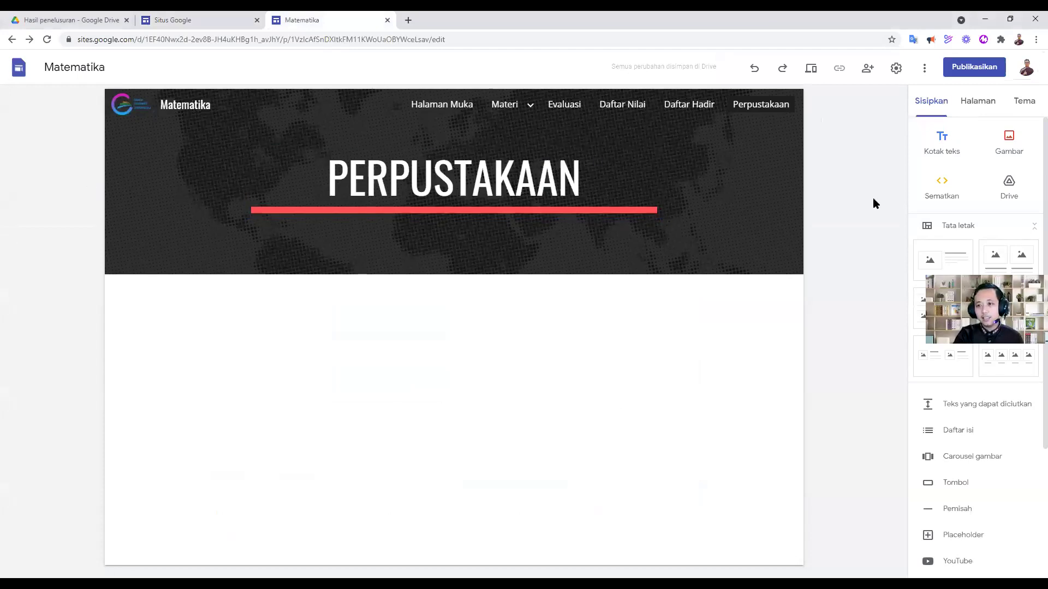
{"action": "scroll", "coordinate": [961, 174], "scroll_direction": "down", "scroll_amount": 3}
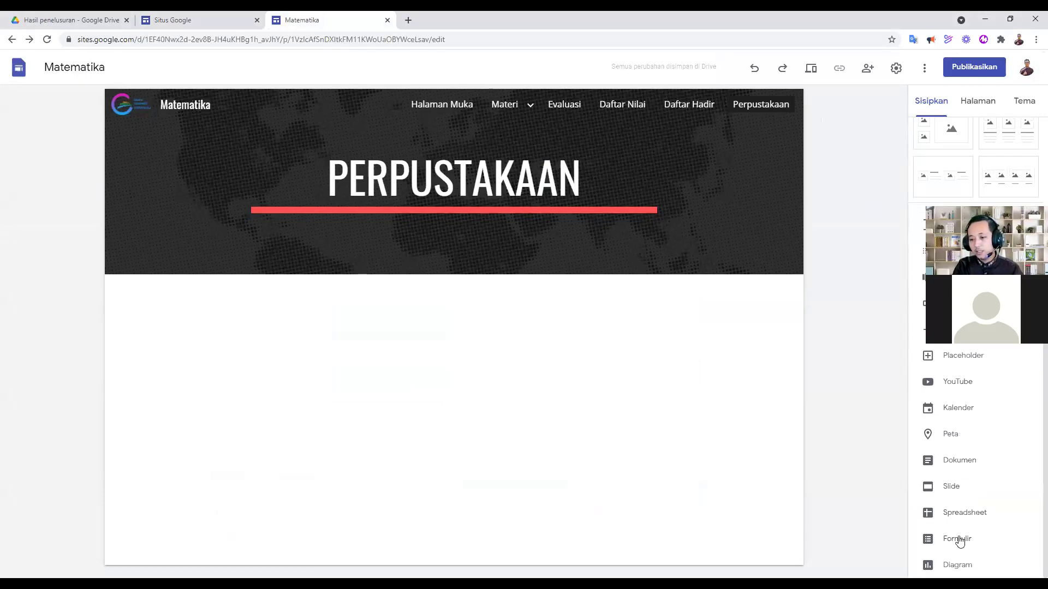
{"action": "left_click", "coordinate": [957, 465]}
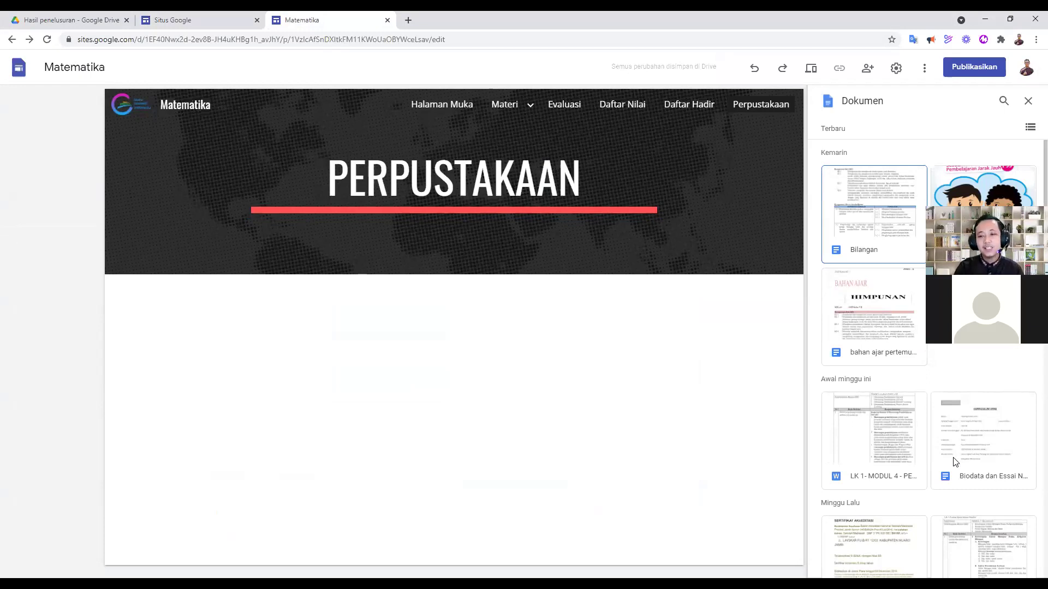
{"action": "scroll", "coordinate": [914, 360], "scroll_direction": "down", "scroll_amount": 3}
{"action": "scroll", "coordinate": [1010, 164], "scroll_direction": "up", "scroll_amount": 3}
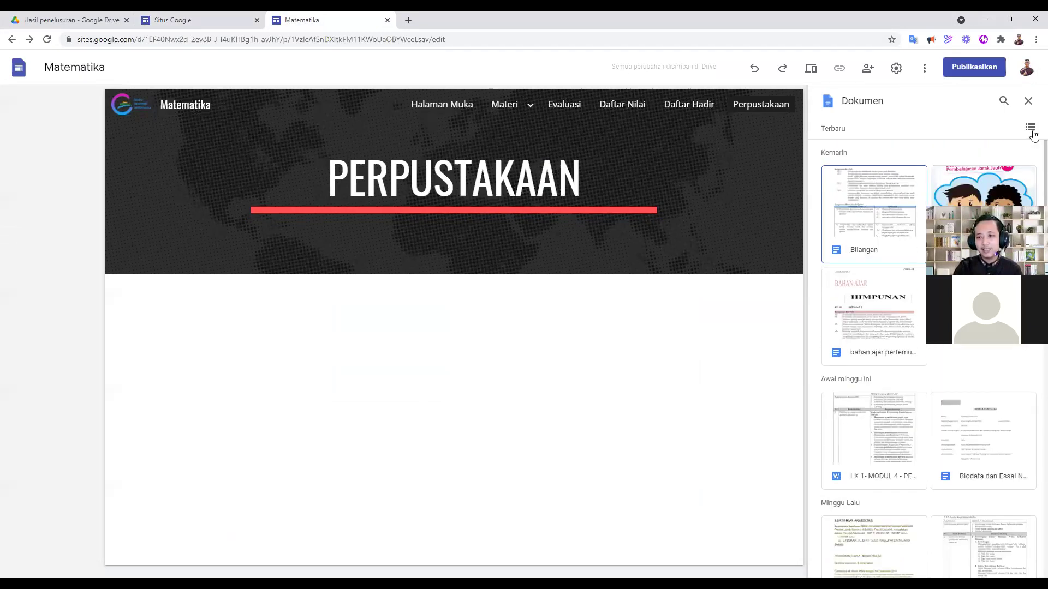
{"action": "left_click", "coordinate": [1027, 102]}
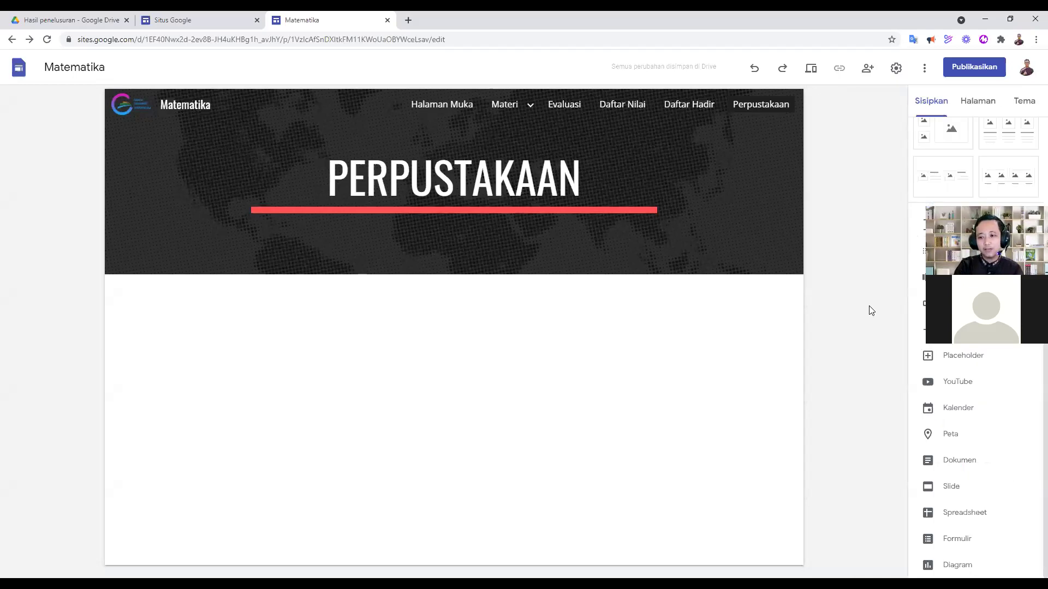
{"action": "left_click", "coordinate": [962, 382]}
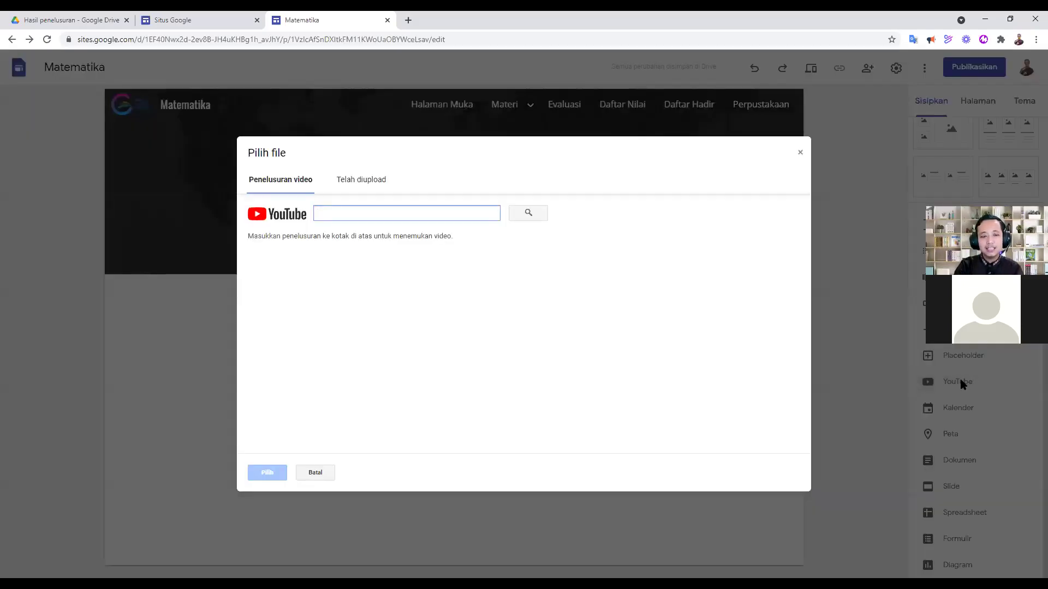
{"action": "left_click", "coordinate": [800, 153]}
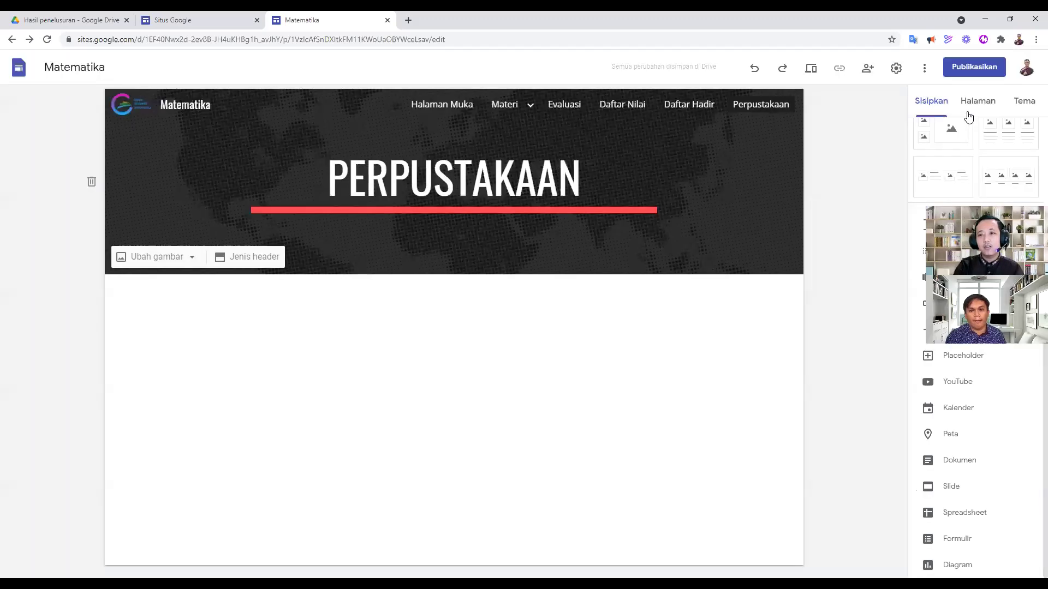
- Show the available options for inserting an image on the Perpustakaan page
{"action": "left_click", "coordinate": [932, 103]}
{"action": "left_click", "coordinate": [1010, 146]}
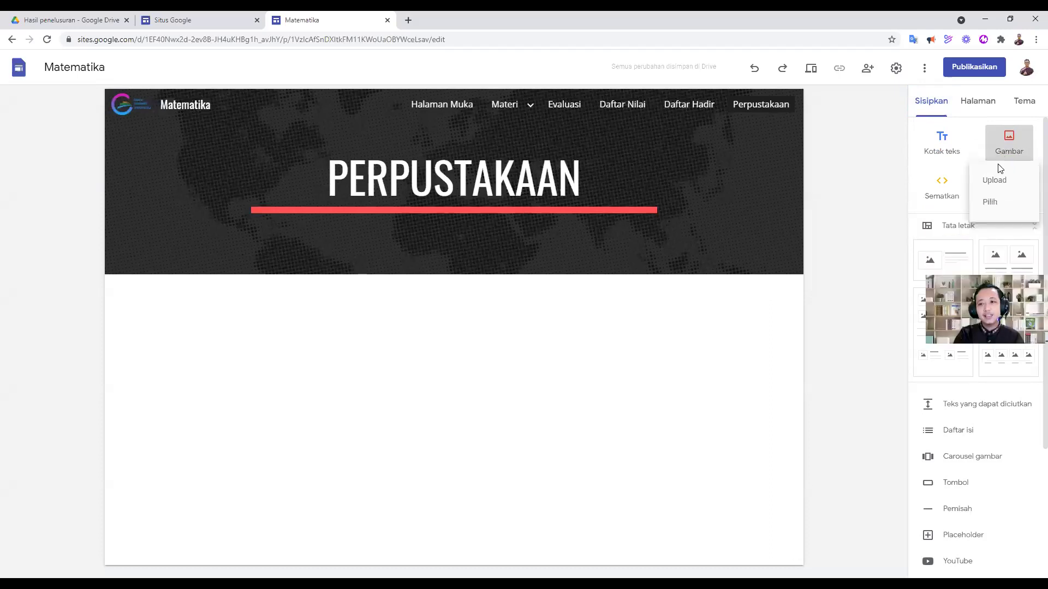